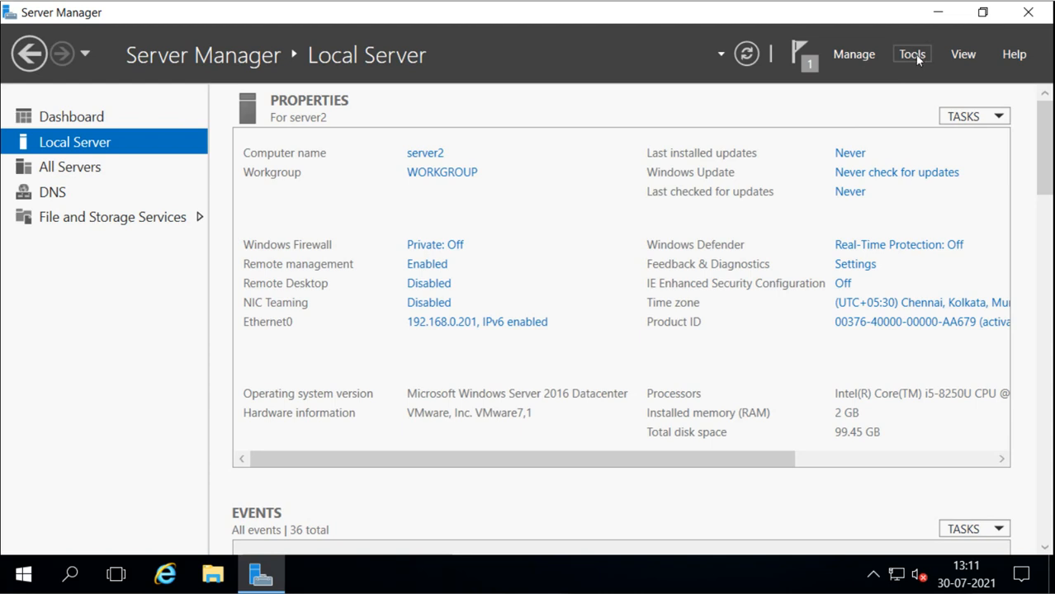
- Open DNS Manager from Server Manager and select the Forward Lookup Zones folder under SERVER2
left_click(915, 55)
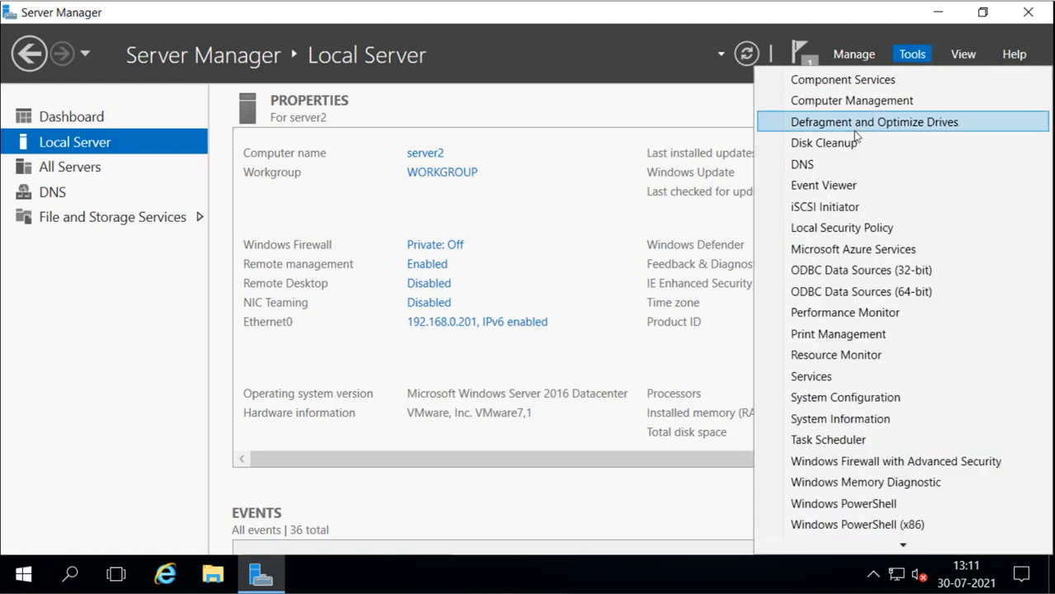
left_click(821, 172)
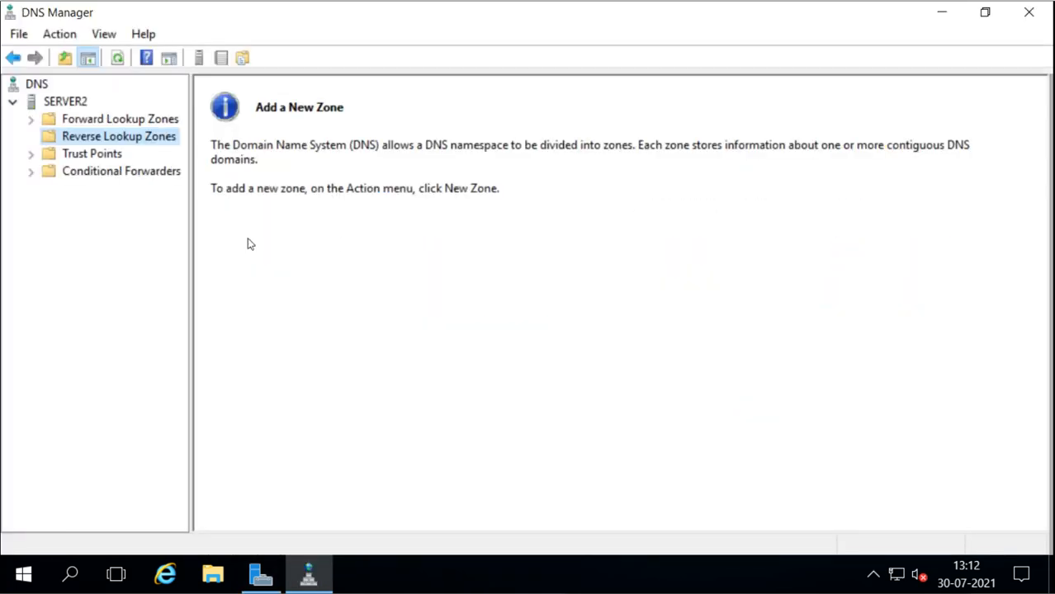
left_click(38, 121)
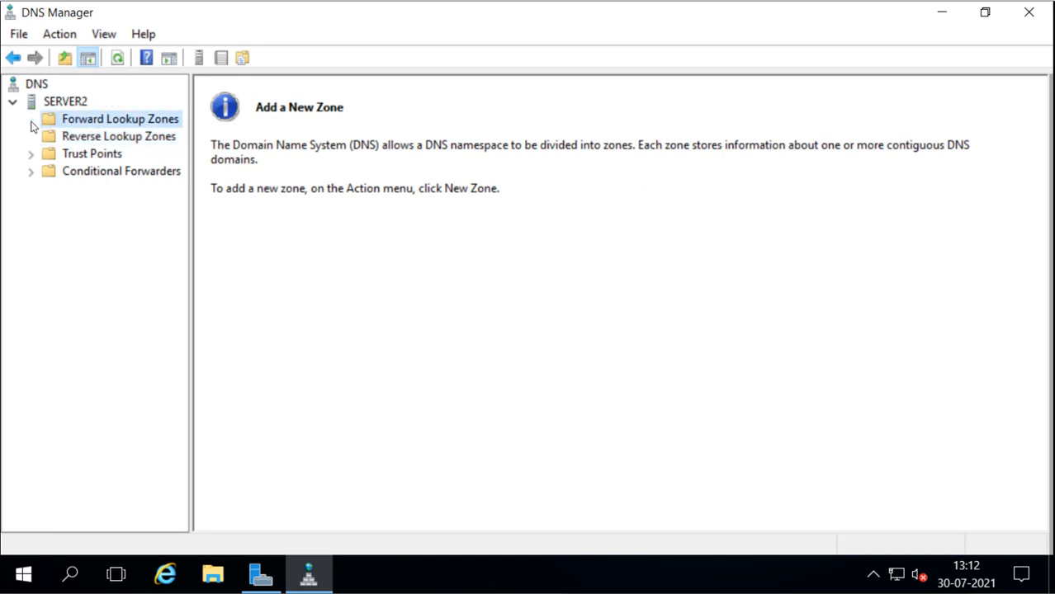
left_click(71, 139)
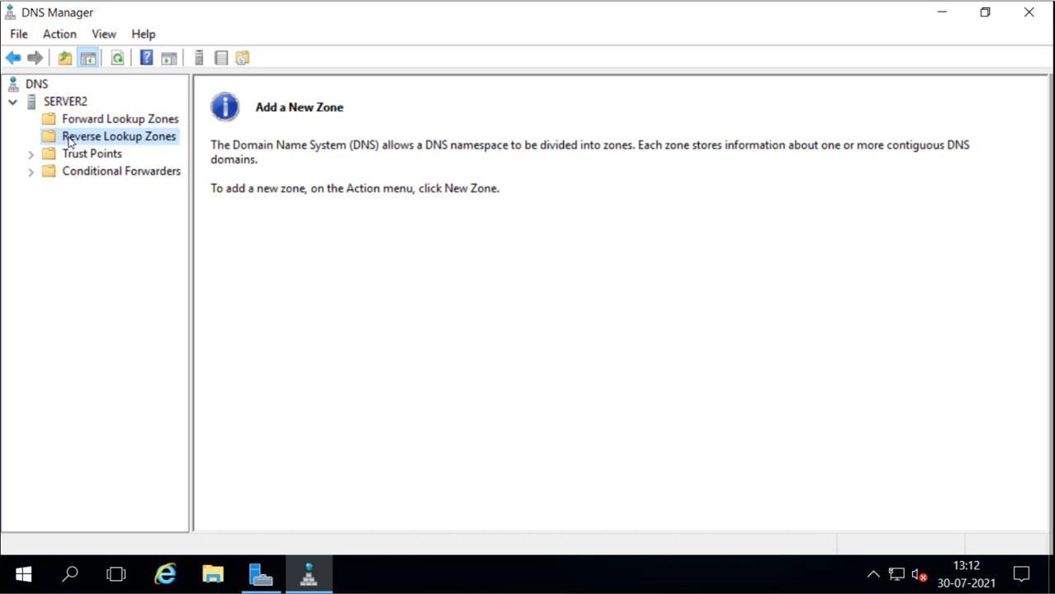
left_click(82, 123)
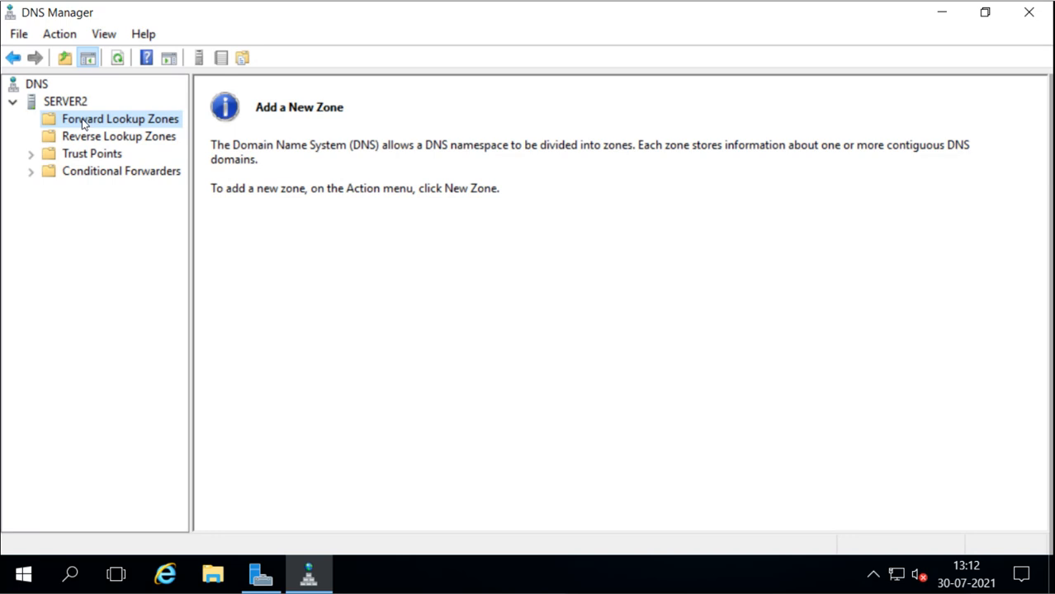
- Start a new zone under Forward Lookup Zones and choose Primary zone as its type
right_click(82, 124)
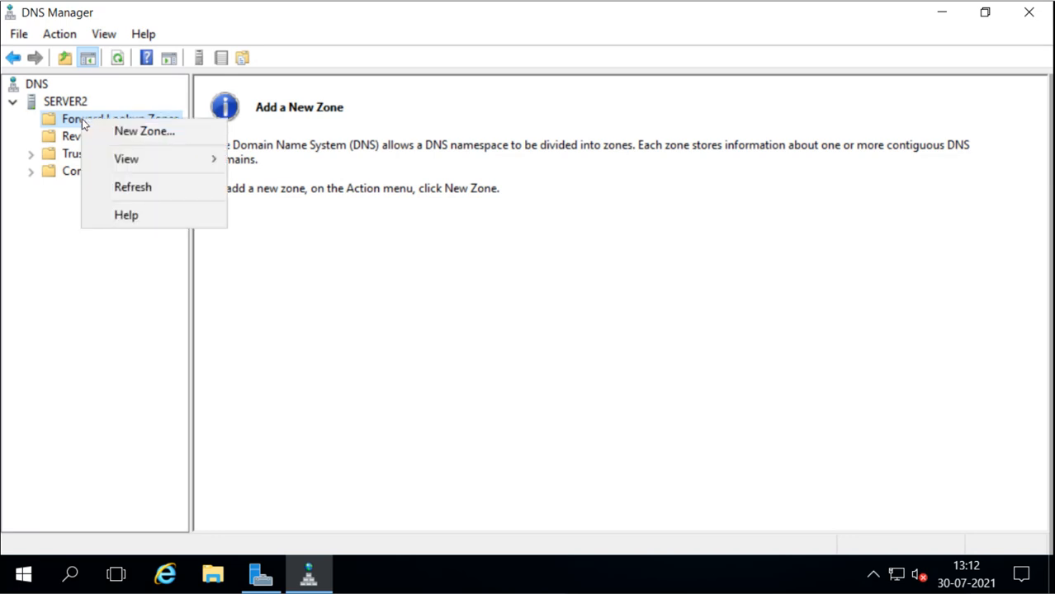
left_click(137, 134)
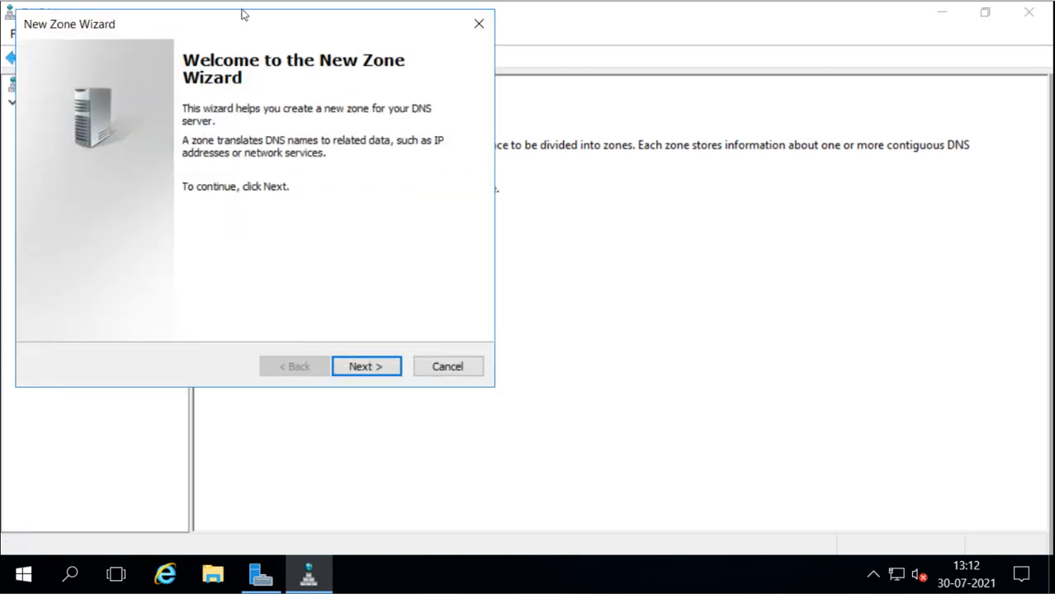
left_click_drag(246, 20, 402, 42)
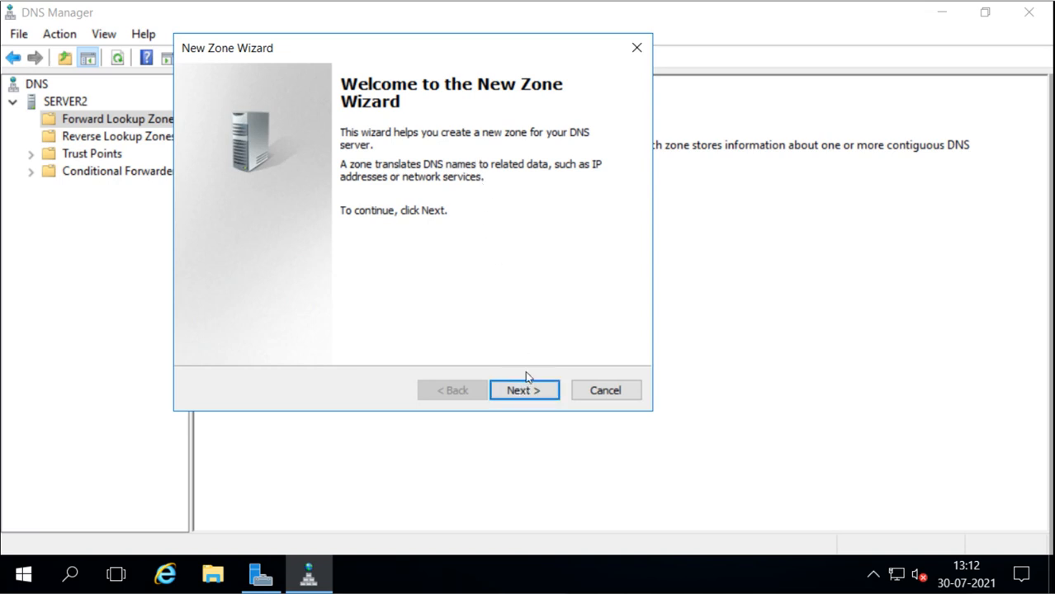
left_click(530, 394)
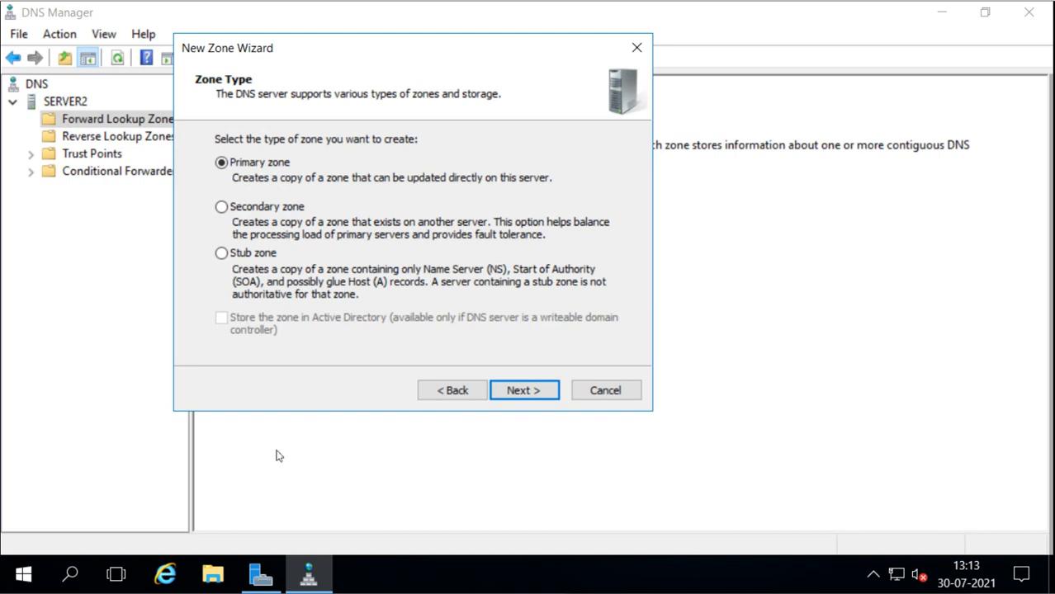
left_click(259, 574)
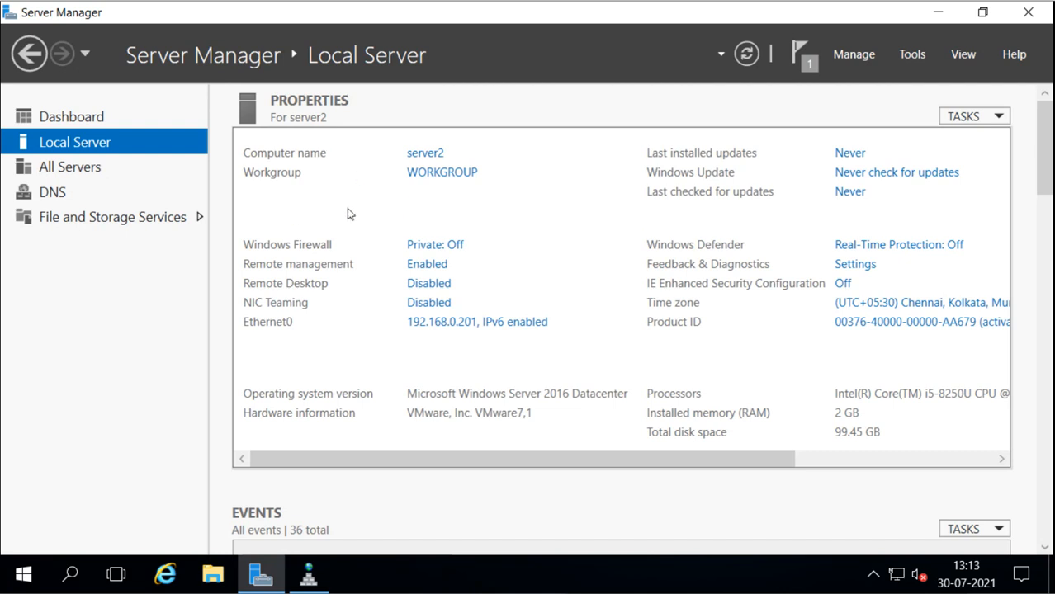
left_click(310, 569)
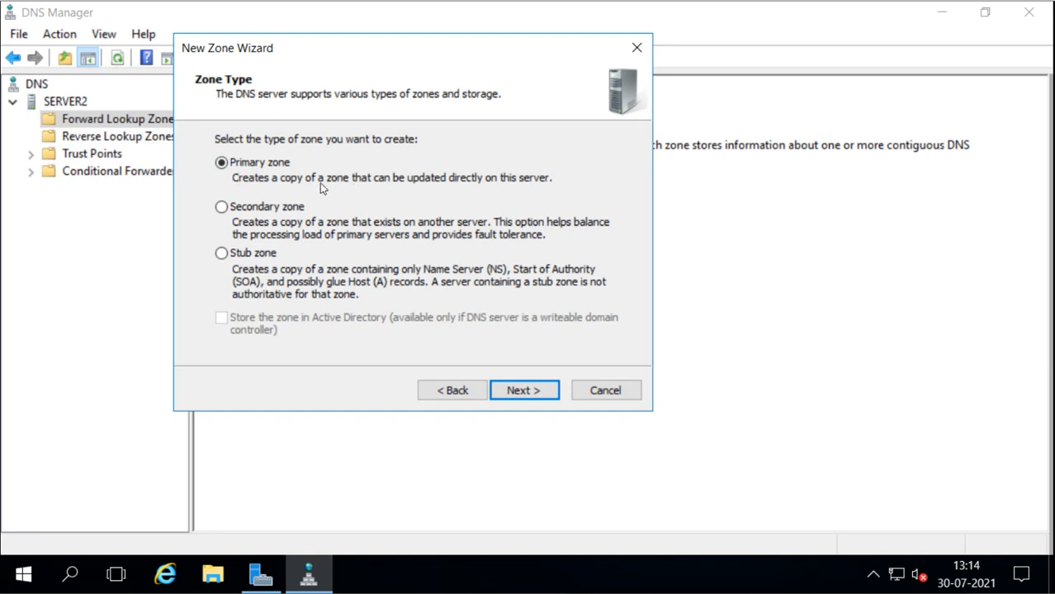
left_click(522, 388)
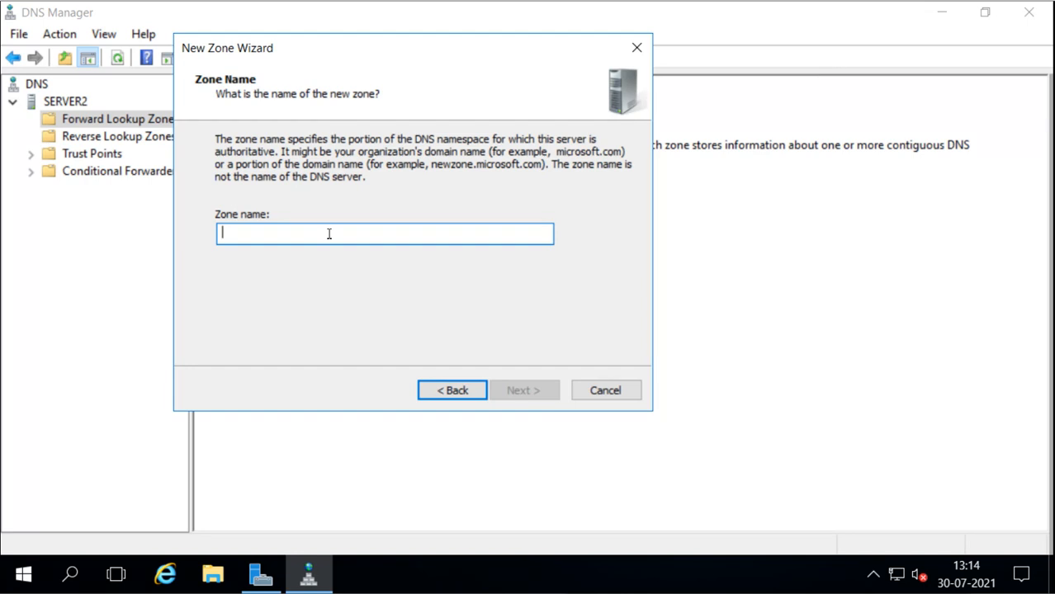
- Name the new zone apple.com and have it create a new zone file named apple.com.dns
type("apple")
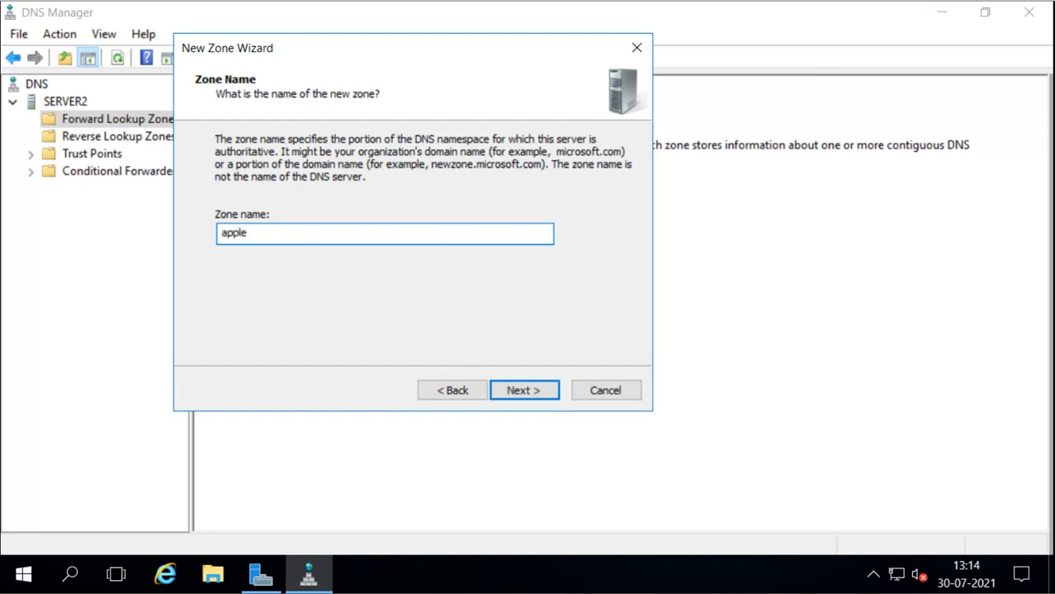
type(".com")
left_click(521, 391)
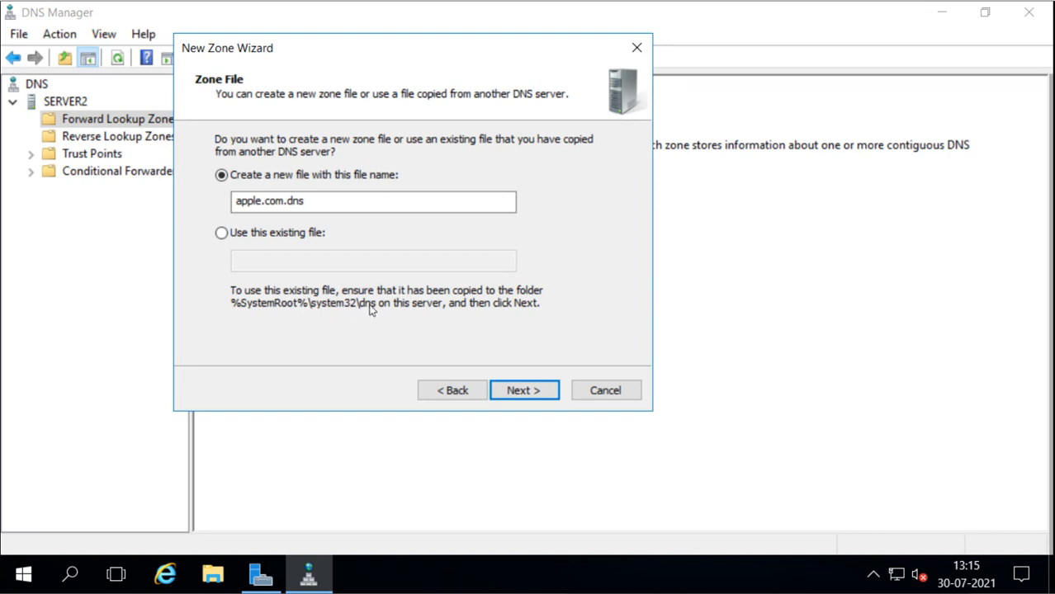
left_click(243, 203)
left_click(223, 236)
left_click(222, 175)
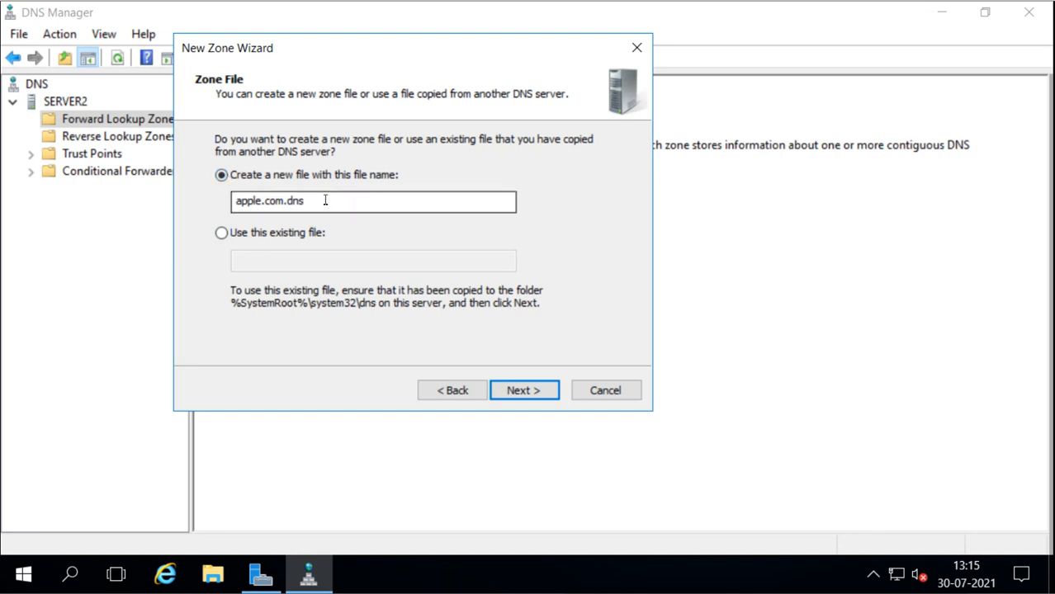
left_click(531, 390)
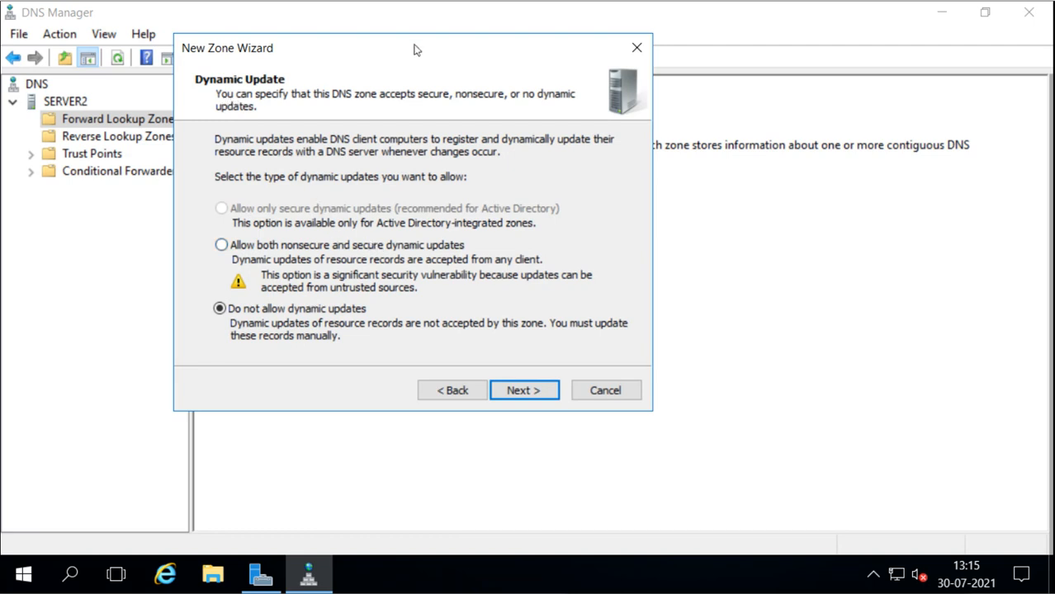
- Keep dynamic updates disallowed for the new zone and finish creating it
left_click_drag(416, 47, 511, 79)
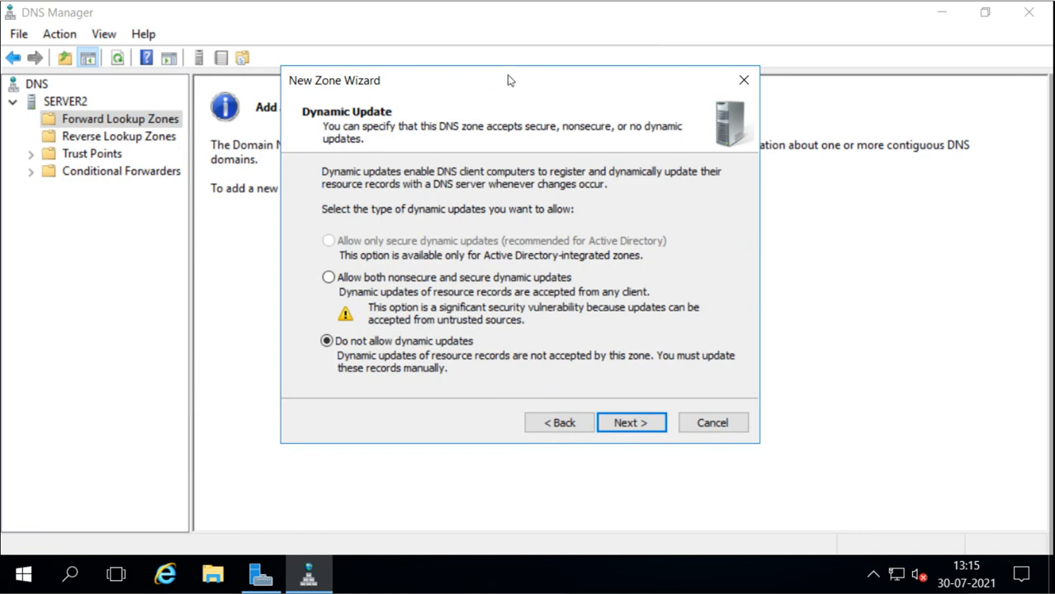
left_click_drag(509, 82, 490, 94)
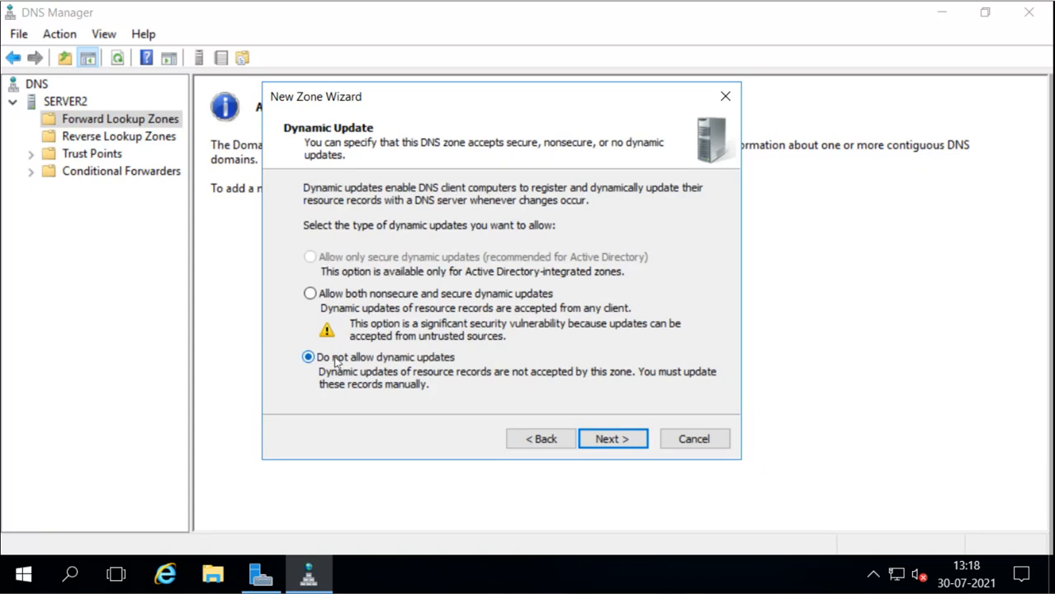
left_click(623, 440)
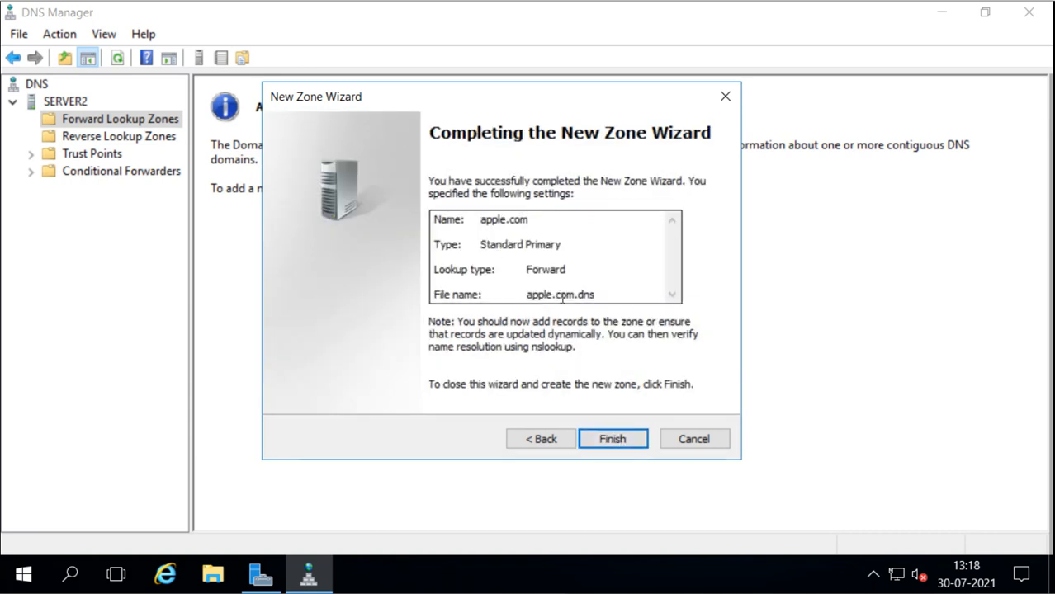
left_click(617, 439)
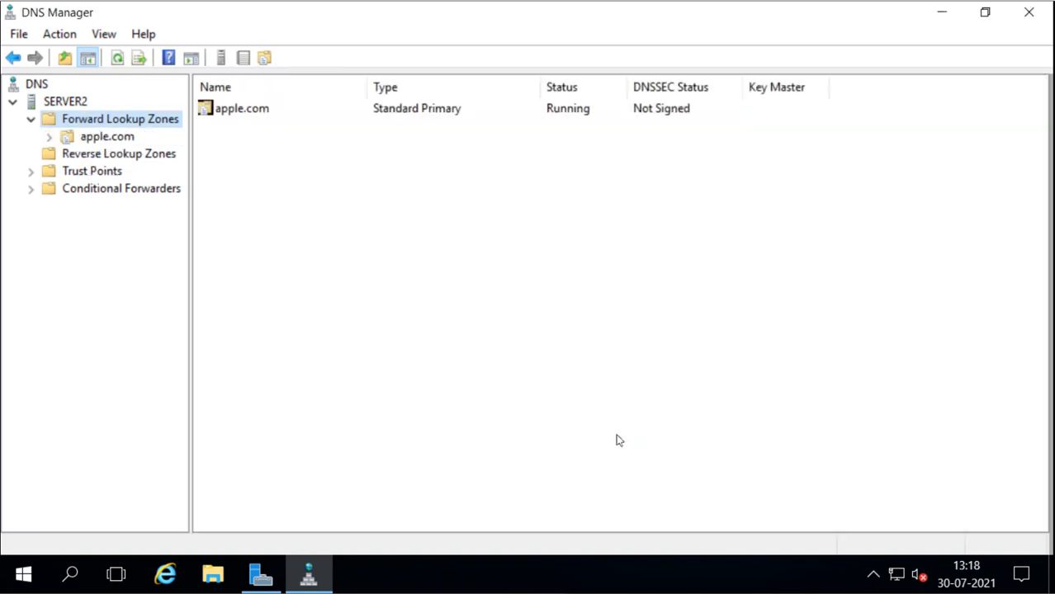
- Open the apple.com zone and examine its Start of Authority and Name Server records
left_click(55, 139)
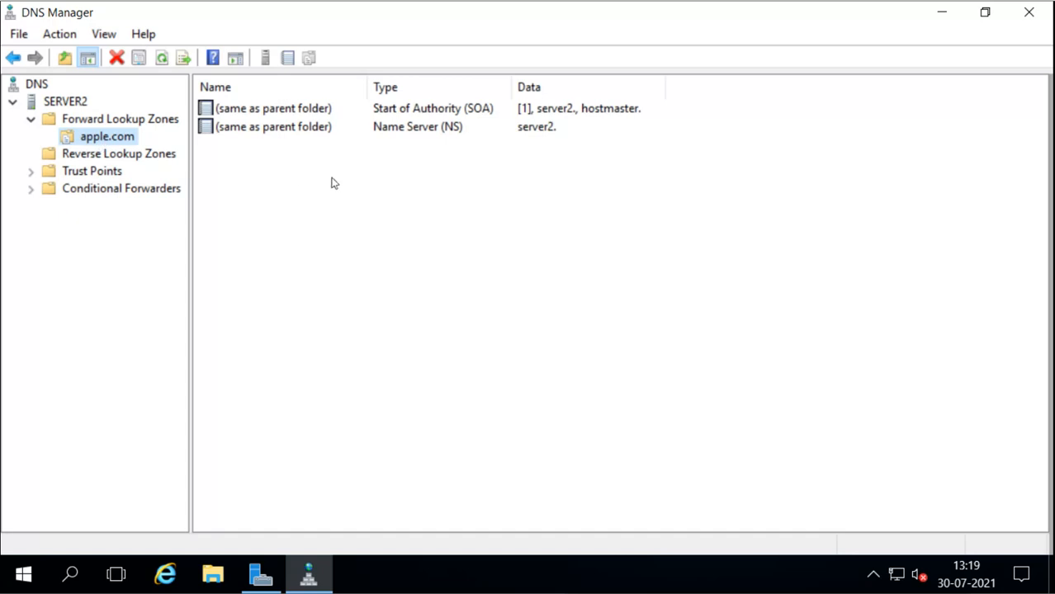
left_click(442, 117)
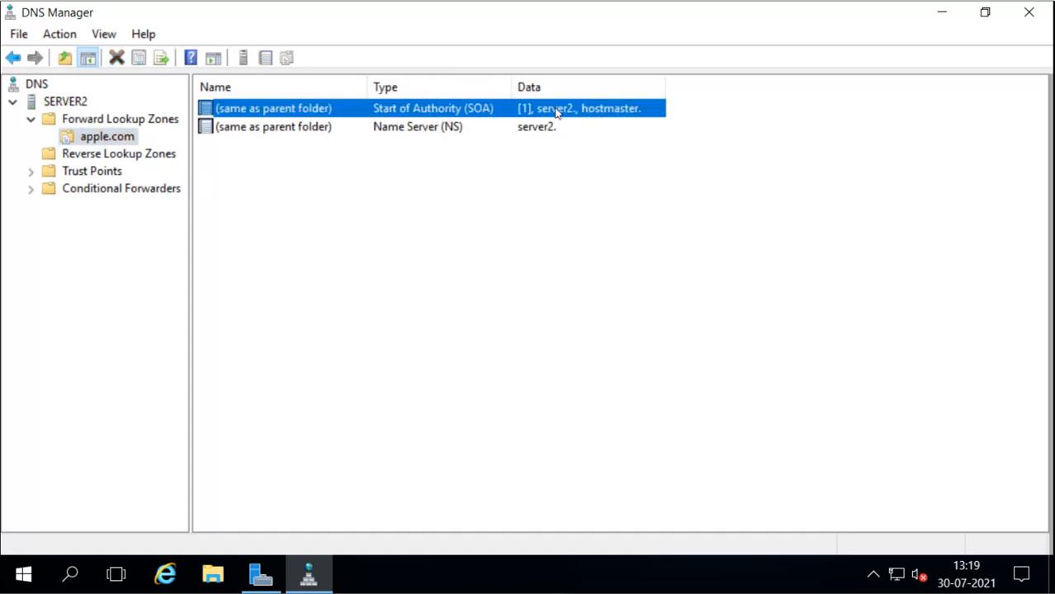
left_click(435, 133)
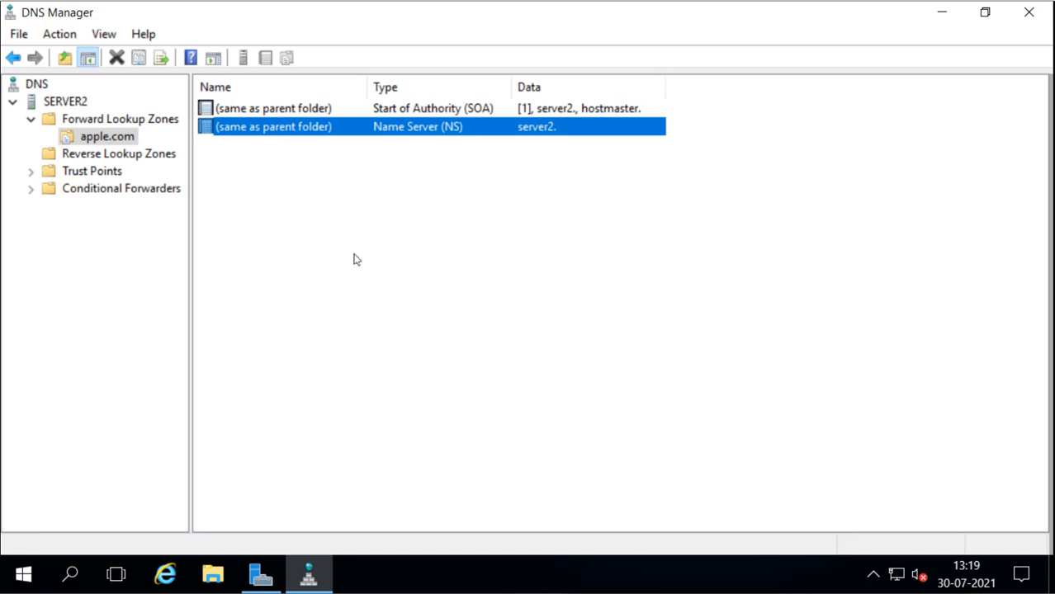
- Start a new host (A) record in the apple.com zone with the name server2 and IP address 192.168.0.201
right_click(278, 169)
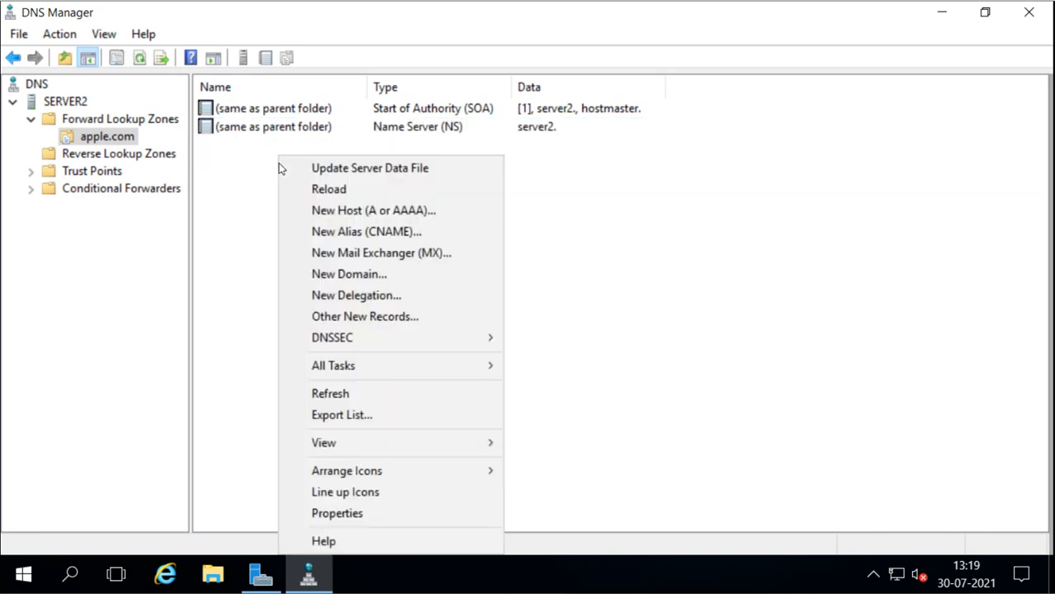
right_click(93, 140)
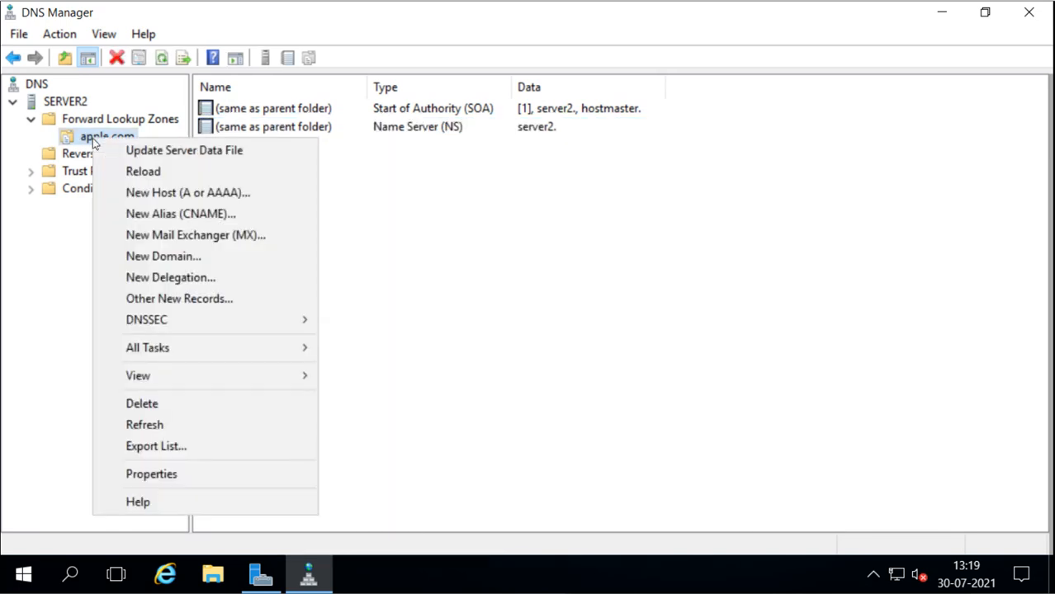
left_click(165, 193)
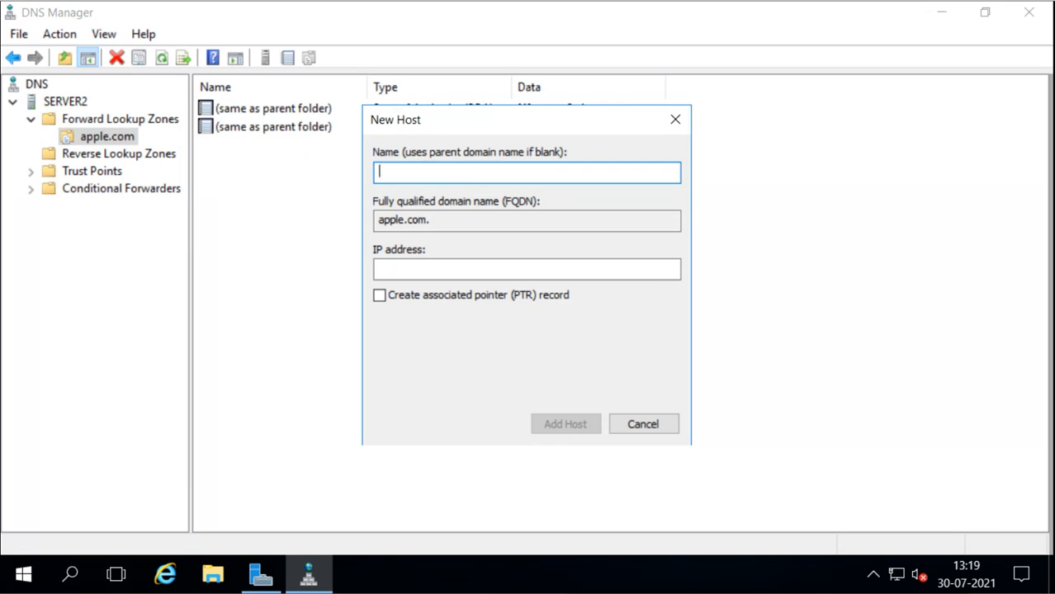
type("server2")
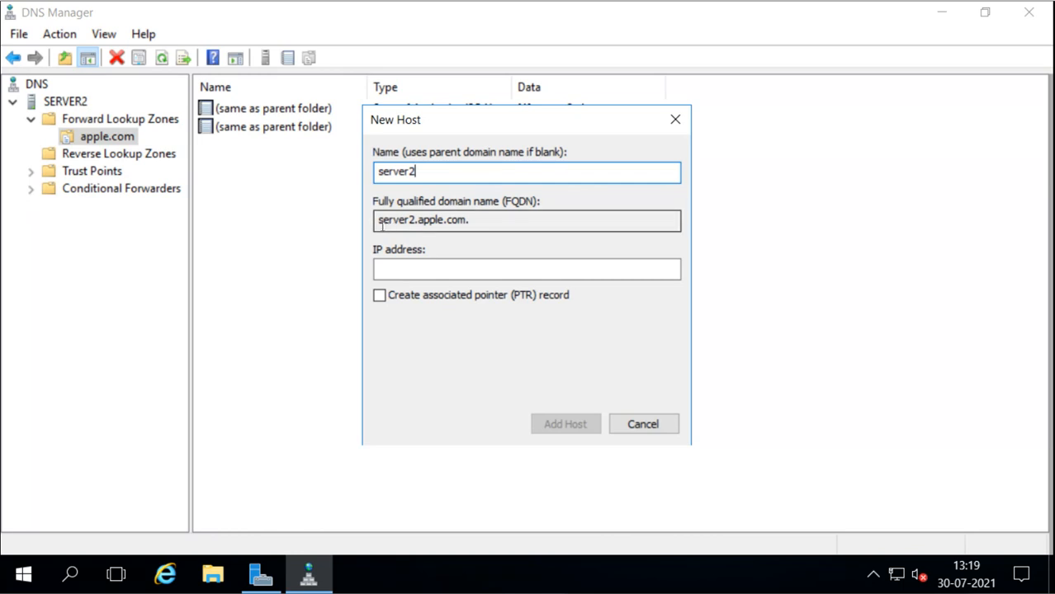
left_click_drag(377, 219, 473, 219)
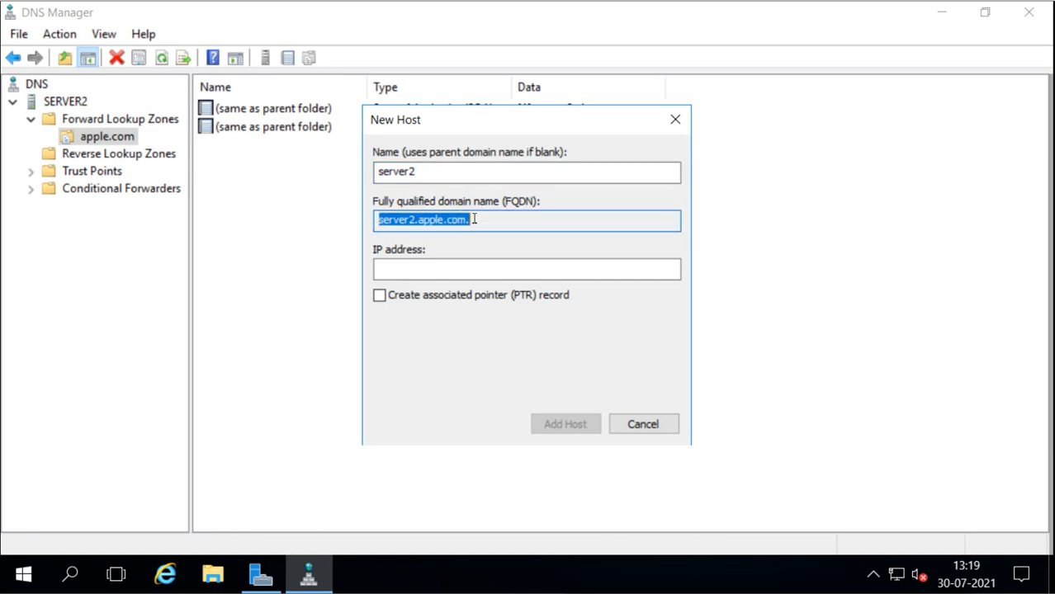
left_click(423, 269)
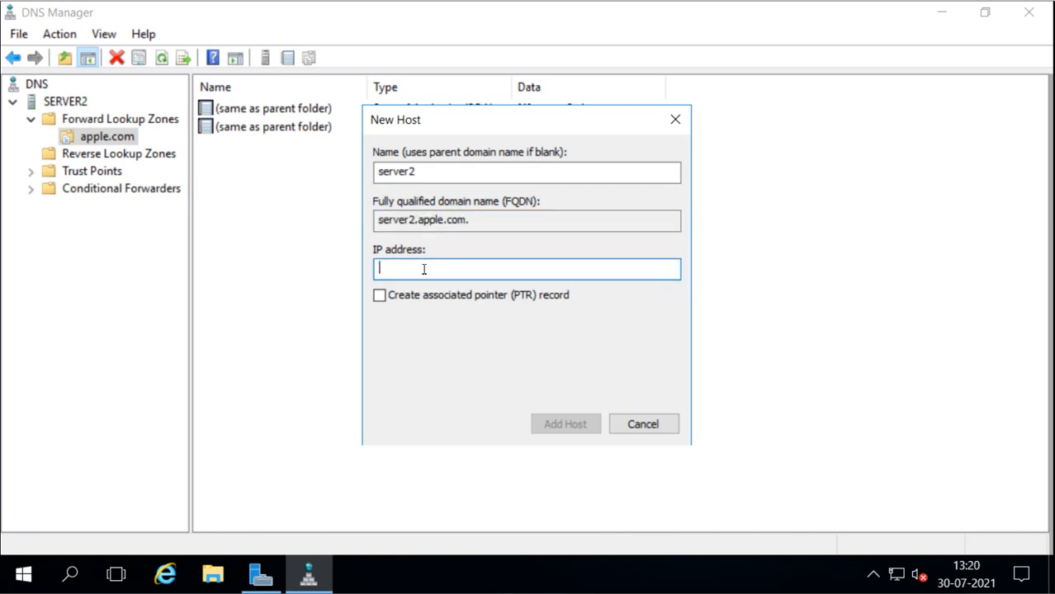
type("192.168.0.201")
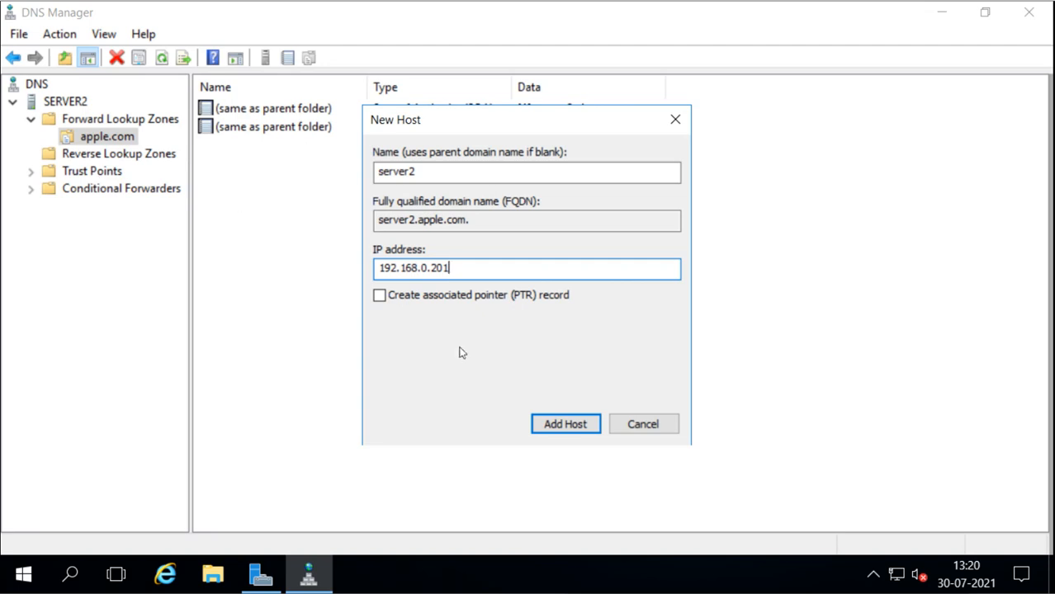
- Add the host without an associated pointer (PTR) record, close the host dialog and select the server2 record
left_click(379, 298)
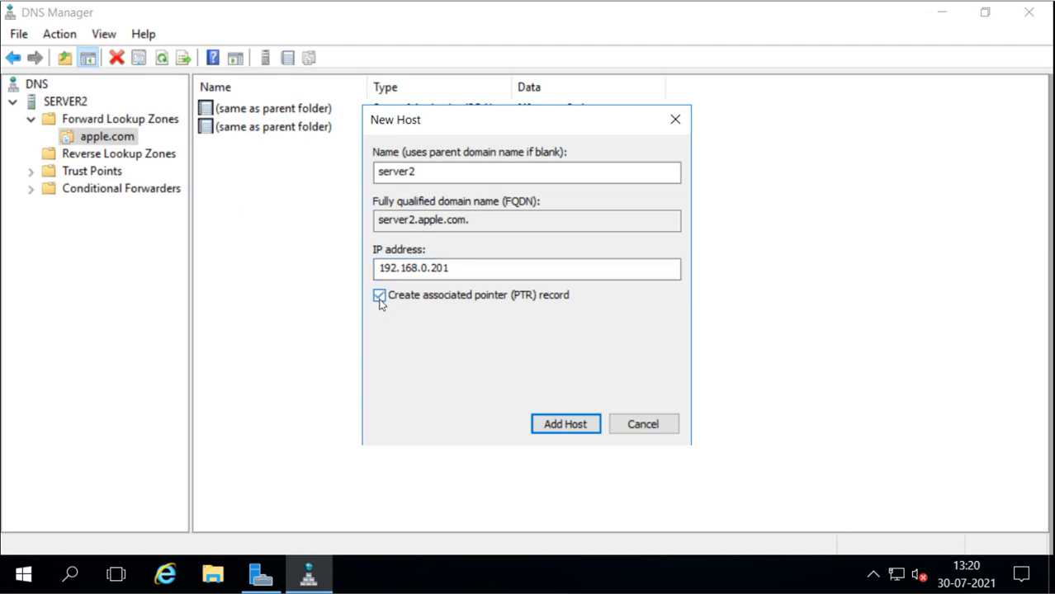
left_click(379, 297)
left_click(572, 429)
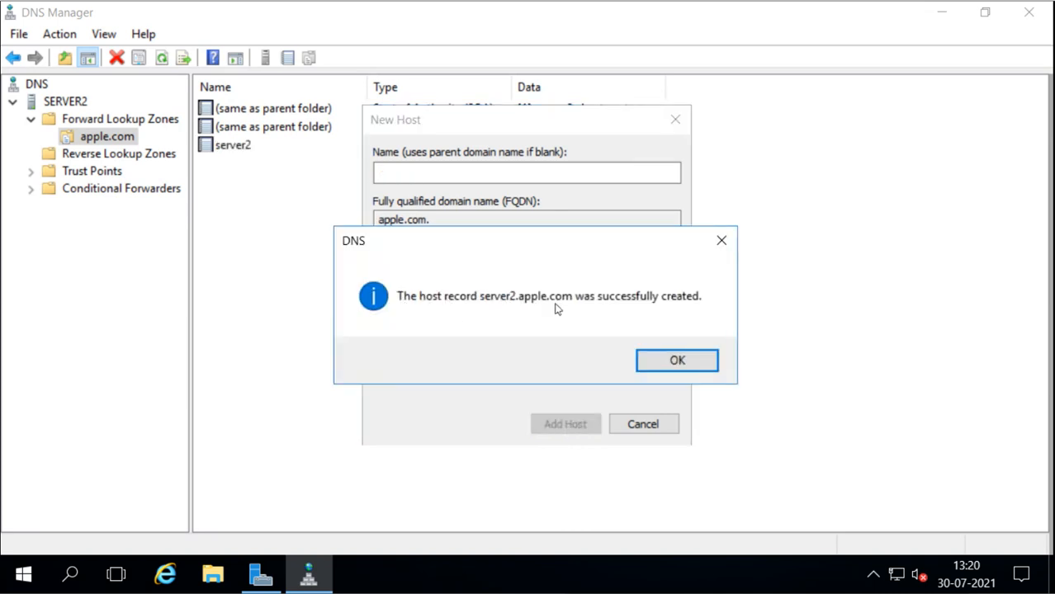
left_click(677, 362)
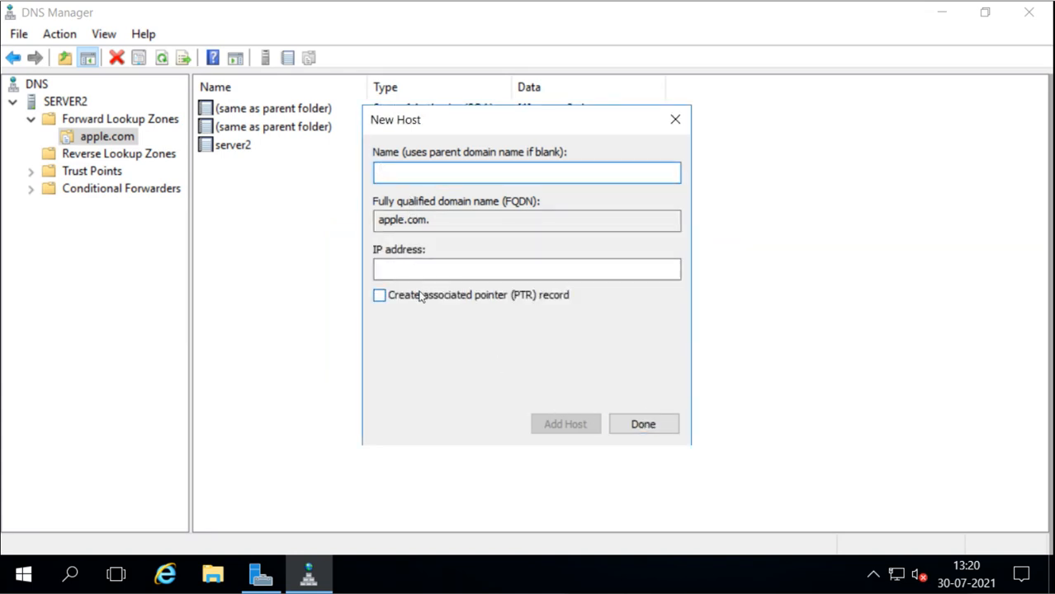
left_click(643, 425)
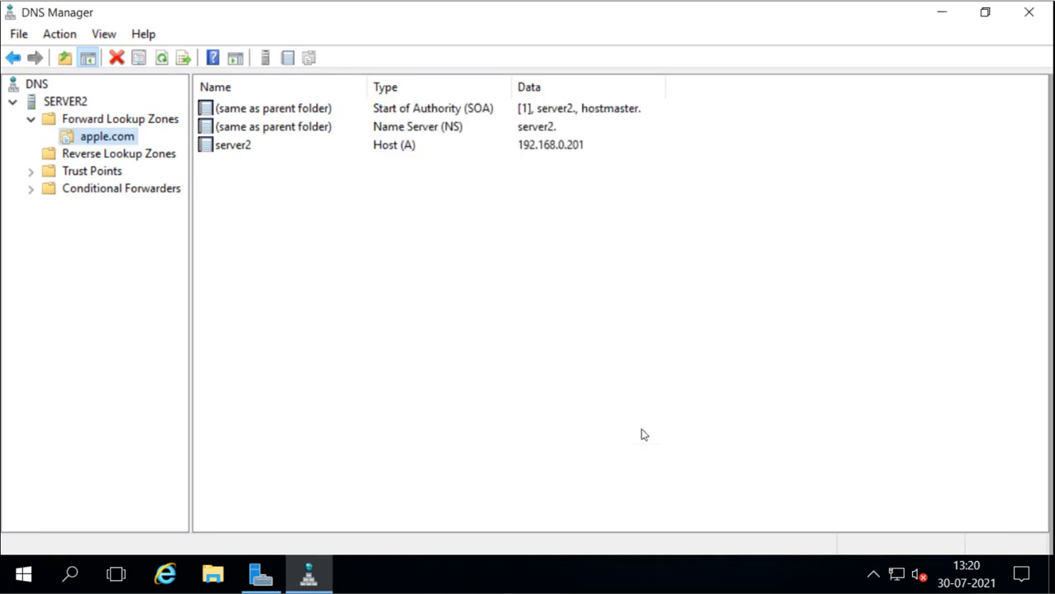
left_click(237, 150)
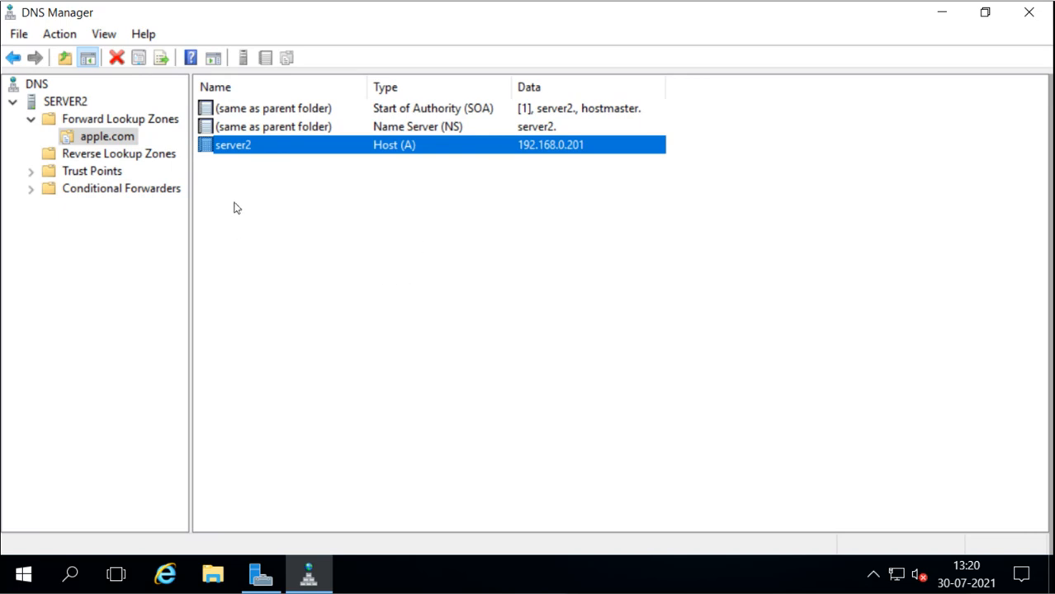
right_click(260, 183)
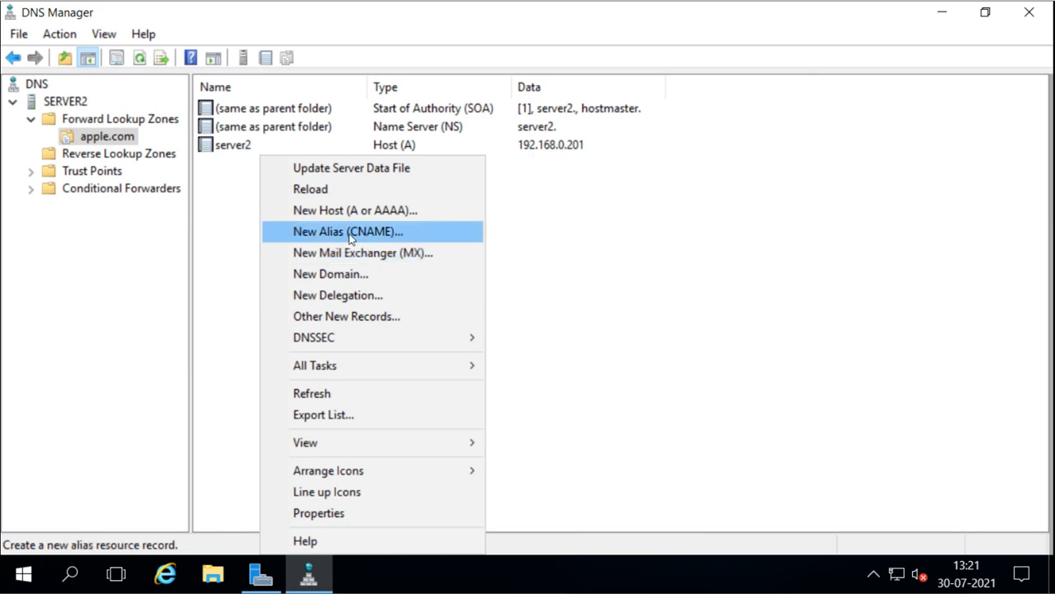
left_click(586, 235)
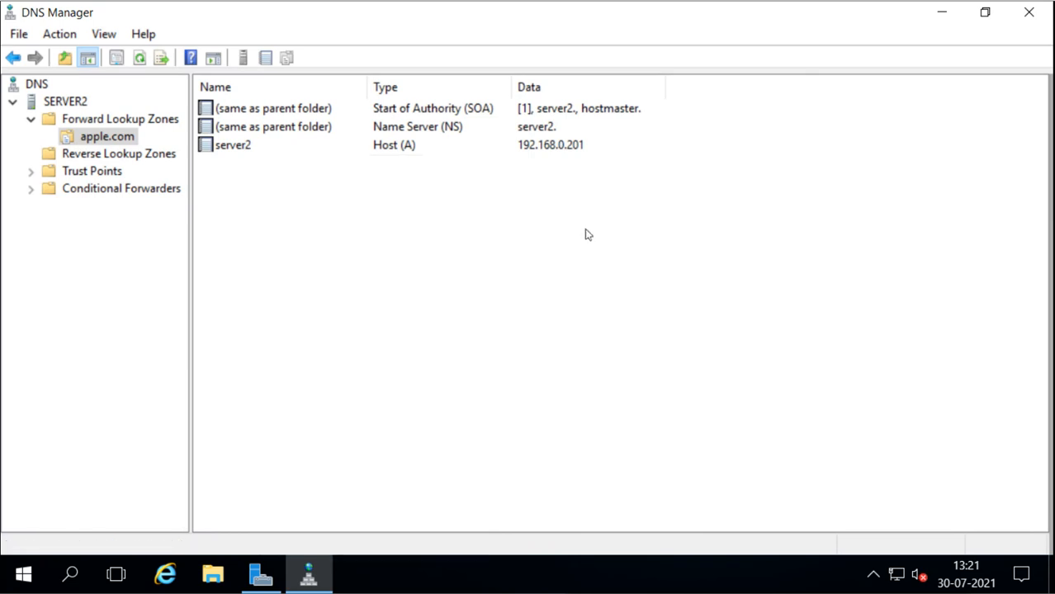
- Open Windows PowerShell as administrator and move its window so the DNS zone tree stays partly in view
left_click(25, 581)
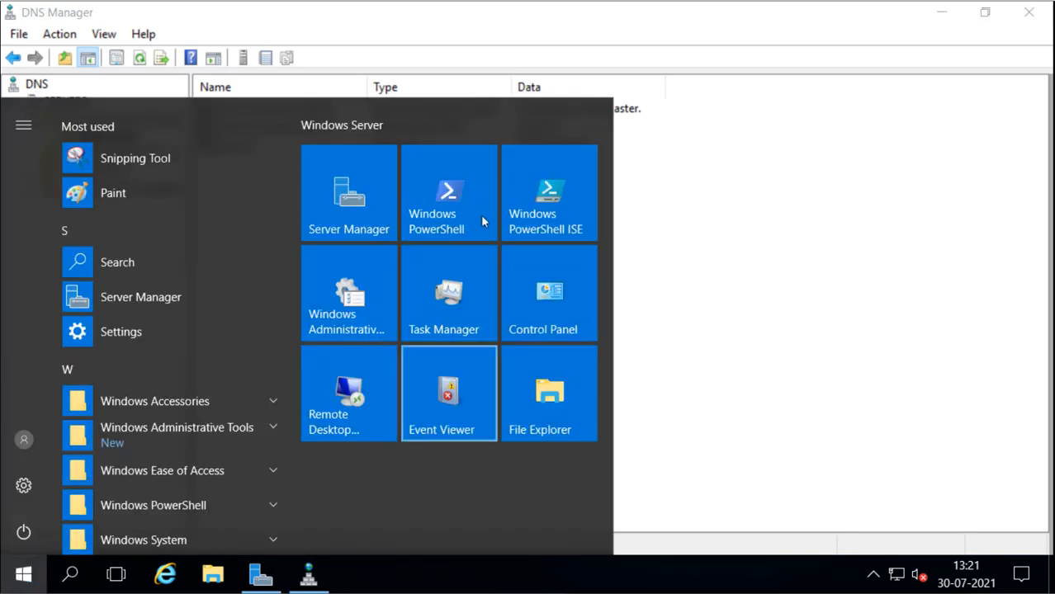
right_click(471, 211)
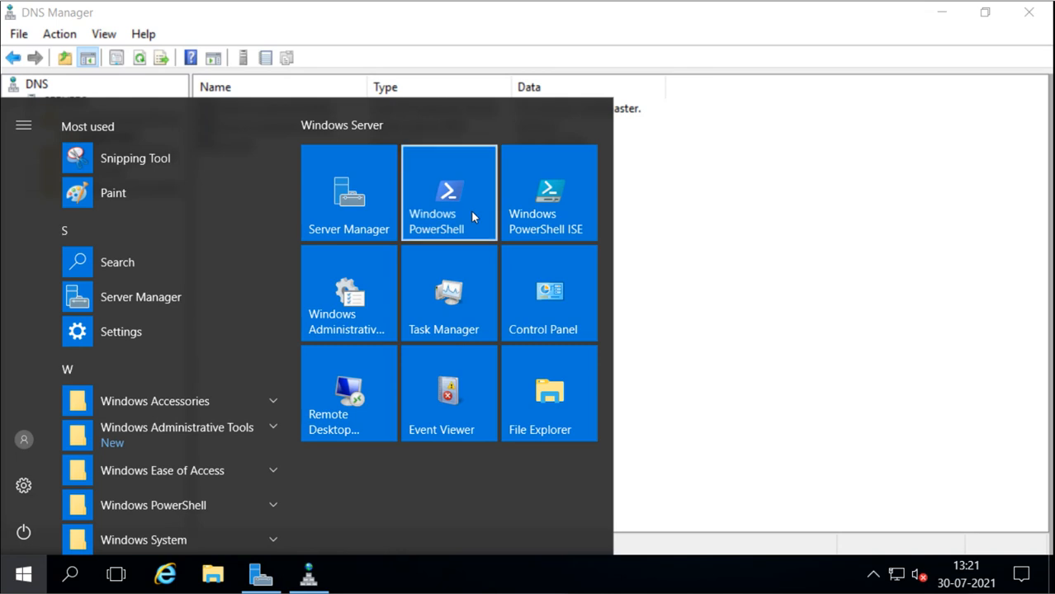
mouse_move(549, 294)
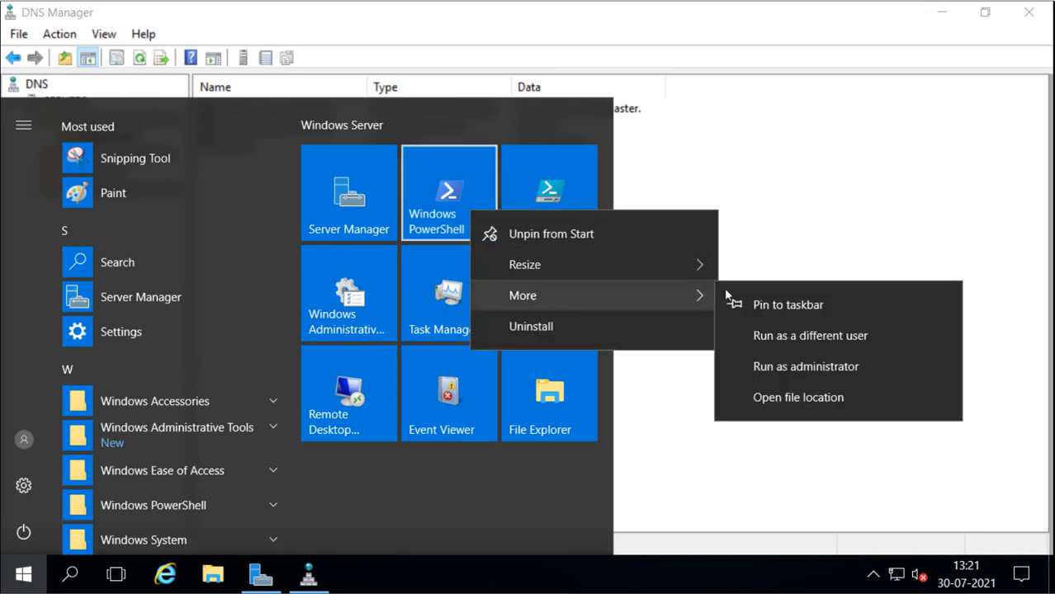
left_click(787, 366)
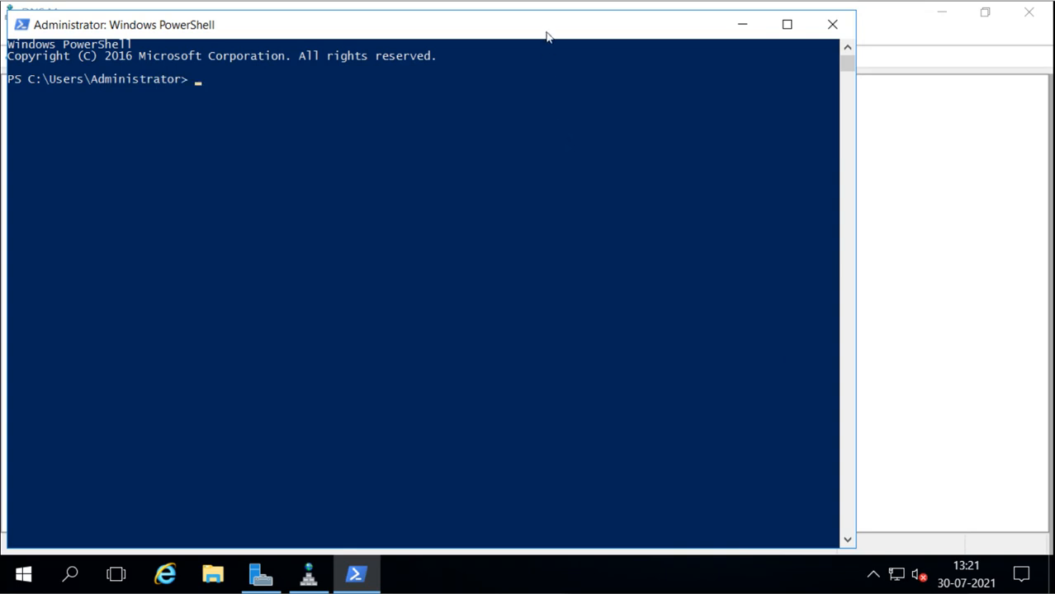
left_click_drag(546, 33, 649, 40)
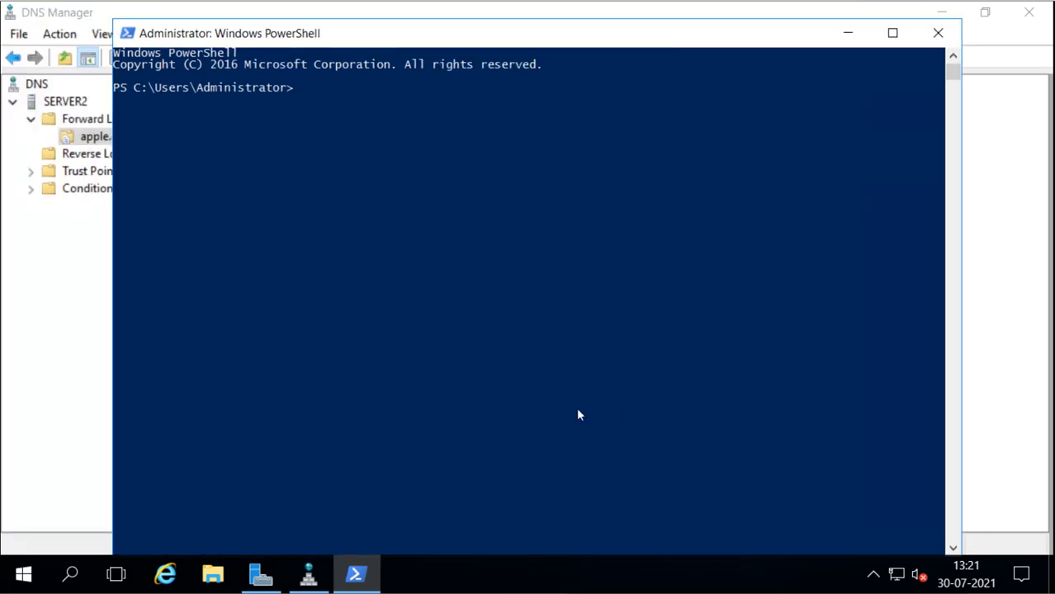
- Enter an Add-DnsServerResourceRecordA command with zone name apple.com and record name server3, without running it
type("Add-DnsServerResourceRecordA")
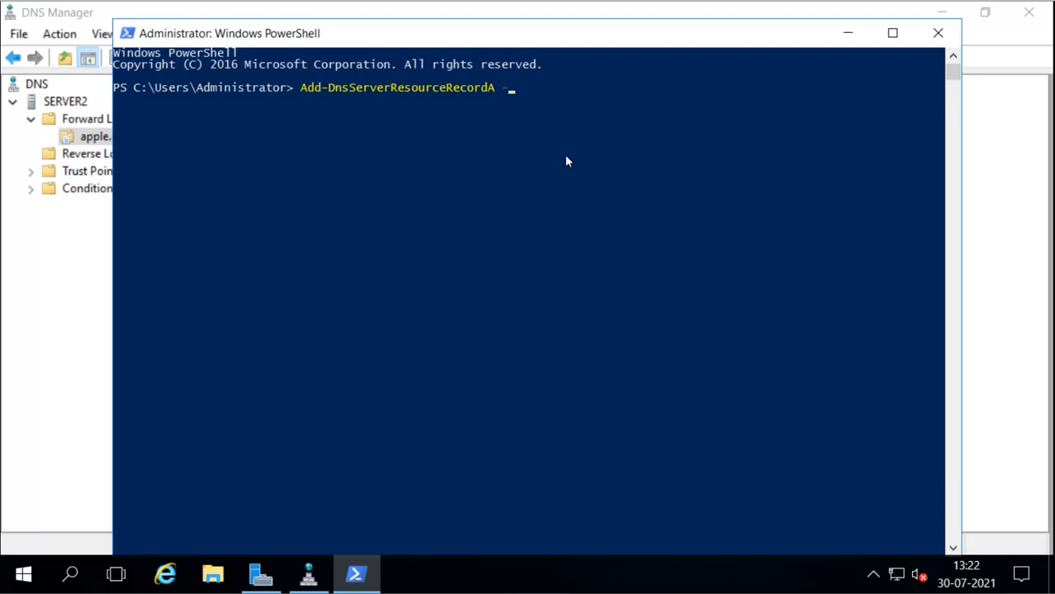
type("CreatePtr")
key("Tab")
key("BackSpace")
key("BackSpace")
key("BackSpace")
key("BackSpace")
key("Tab")
key("Tab")
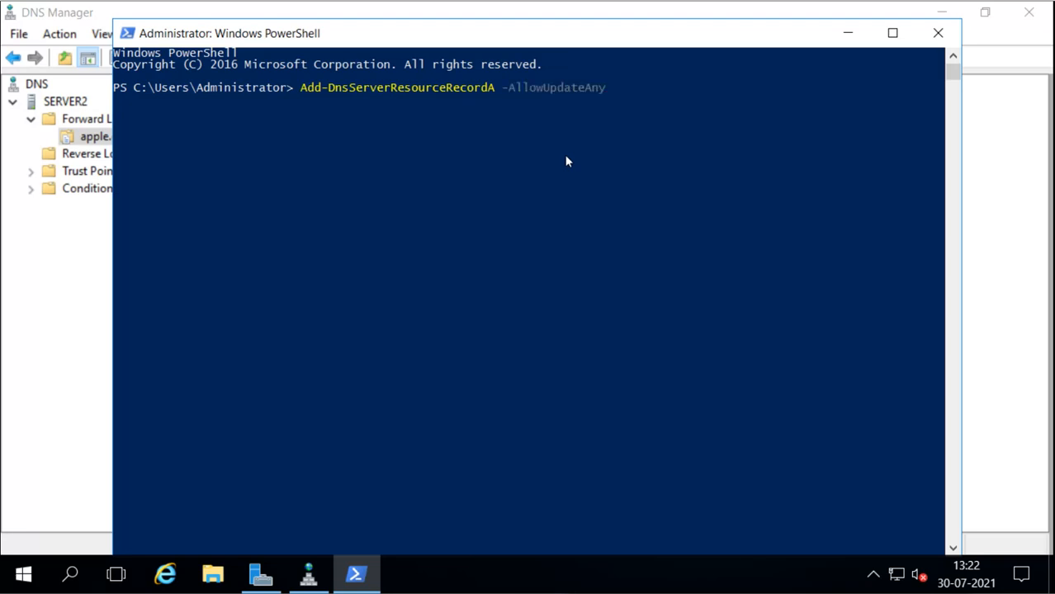
key("Tab")
key("Tab")
key("Tab")
key("Tab")
key("Tab")
type("apple.")
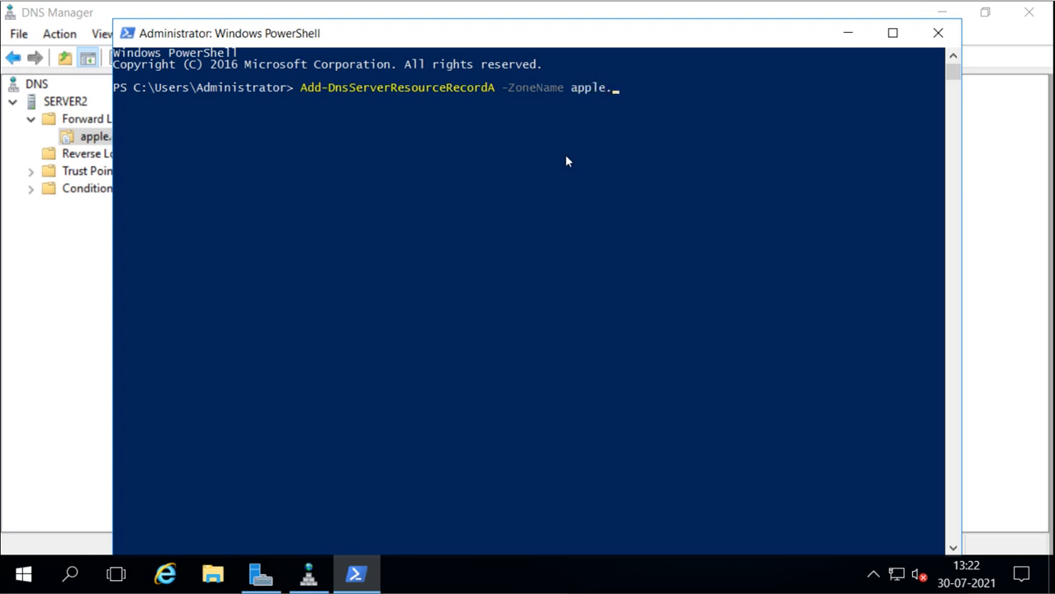
type("com -Name server3")
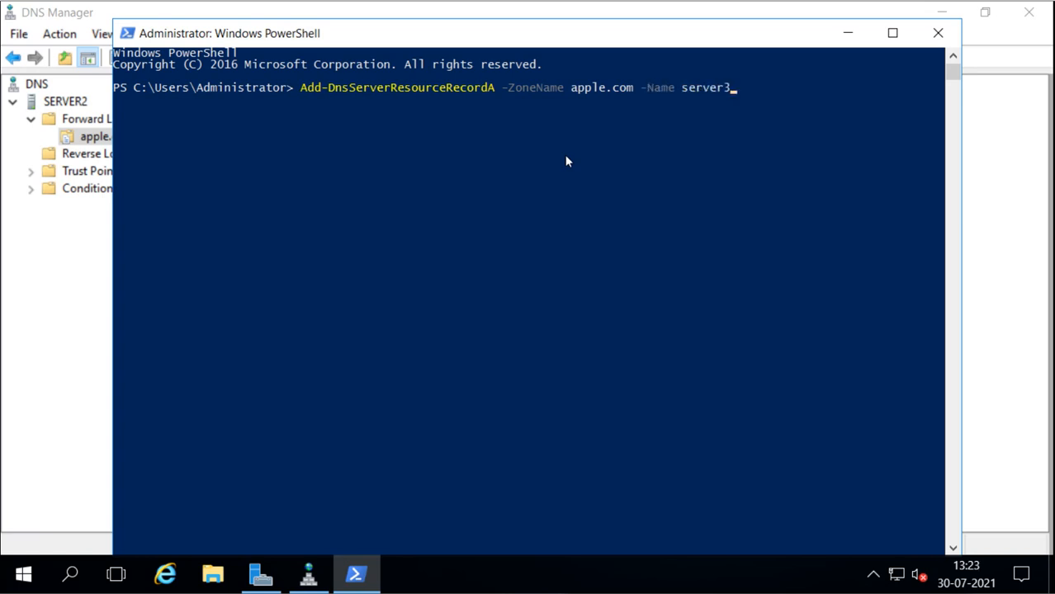
- Complete the command with the IPv4 address 192.168.0.202 and run it
type(" -Ip")
key("Tab")
type("19")
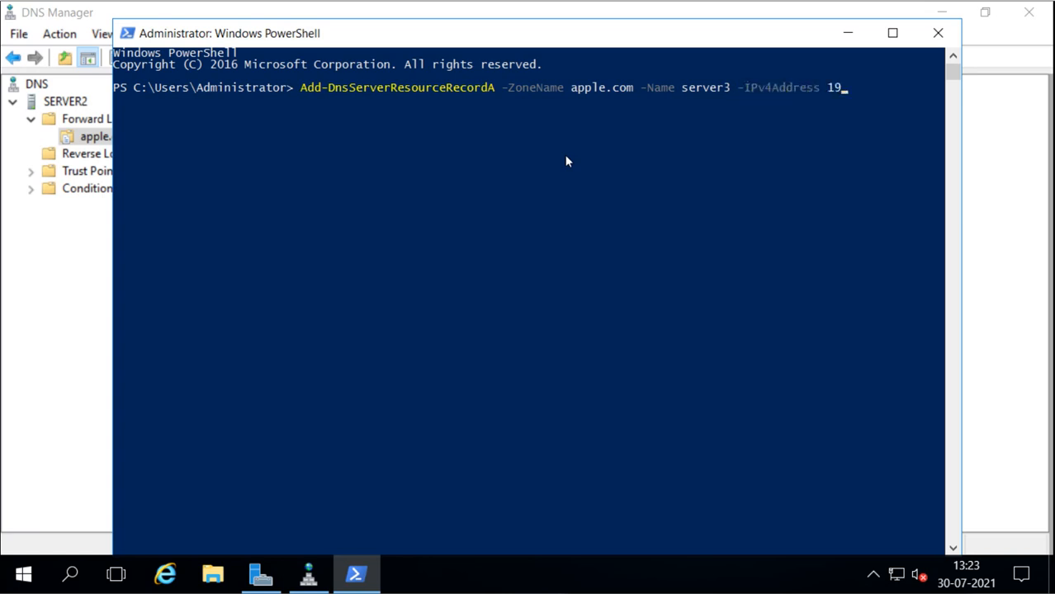
type("2.168.0.202")
key("Return")
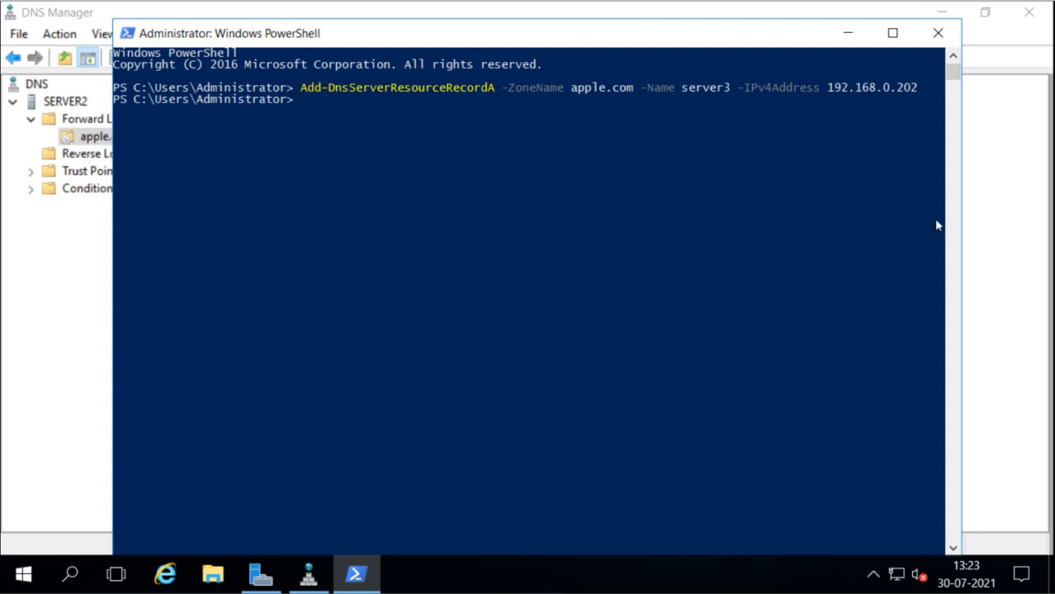
- Switch back to DNS Manager, refresh the apple.com zone and check the server3 and server2 host records
left_click(982, 229)
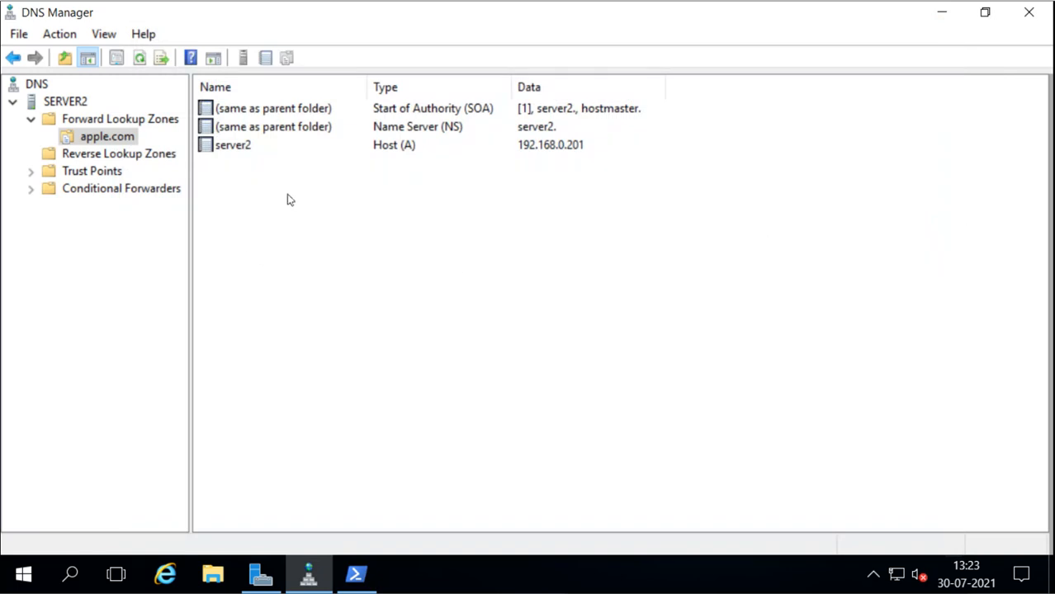
left_click(139, 58)
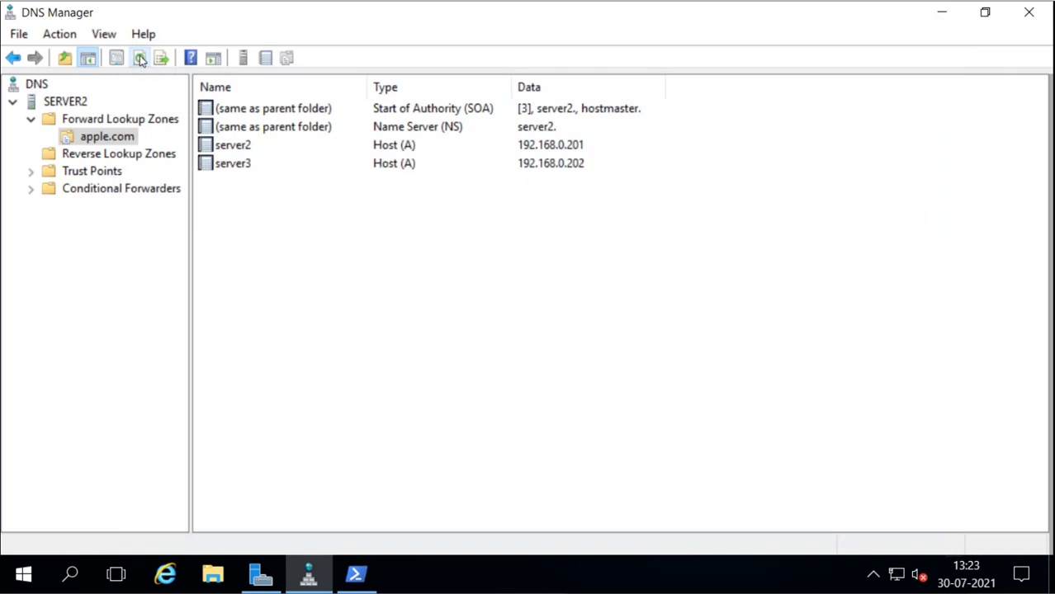
left_click(245, 169)
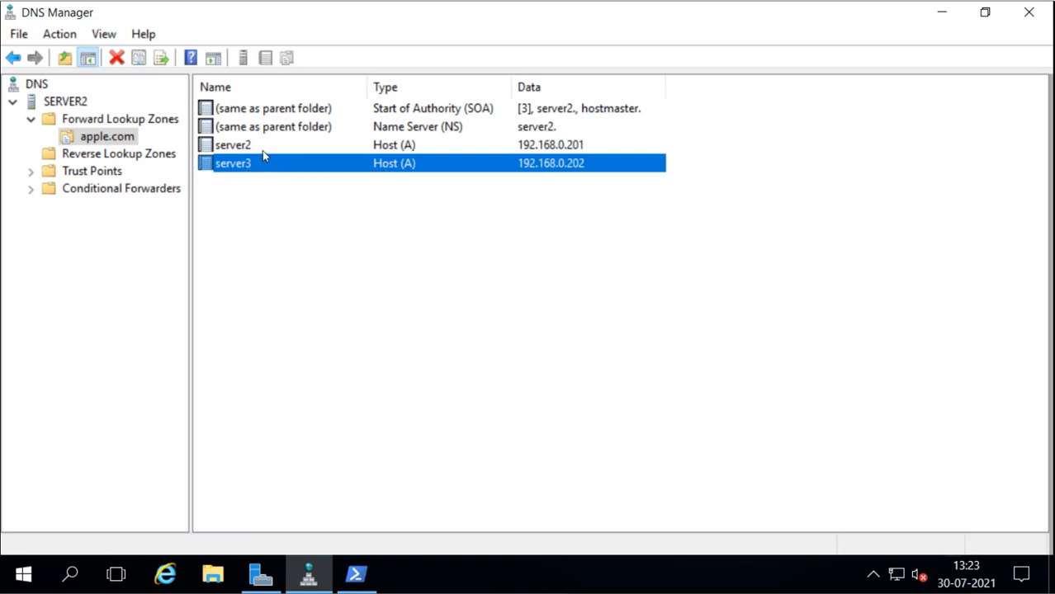
left_click(230, 152)
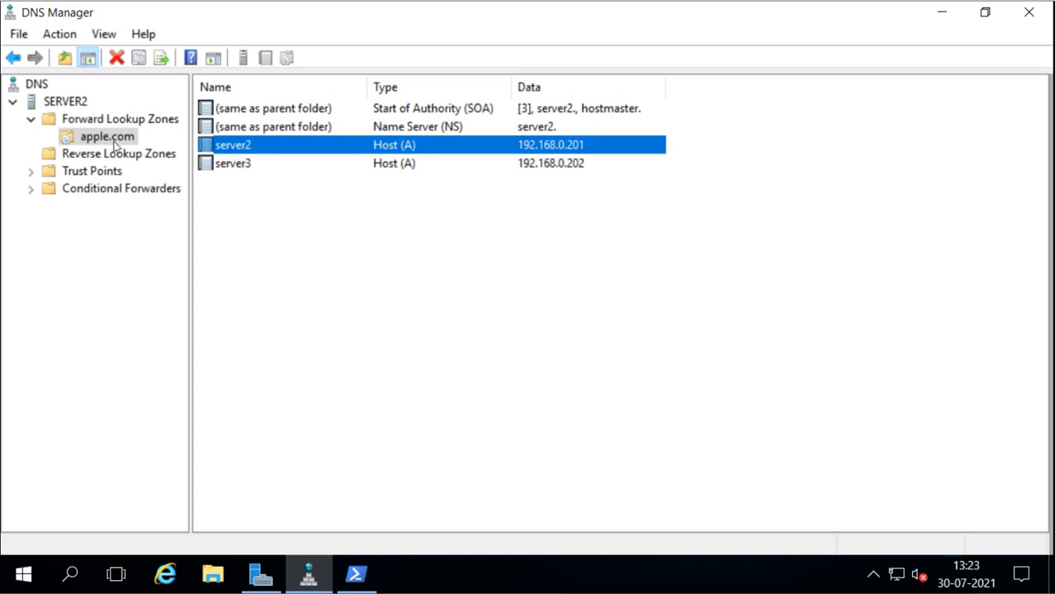
right_click(298, 218)
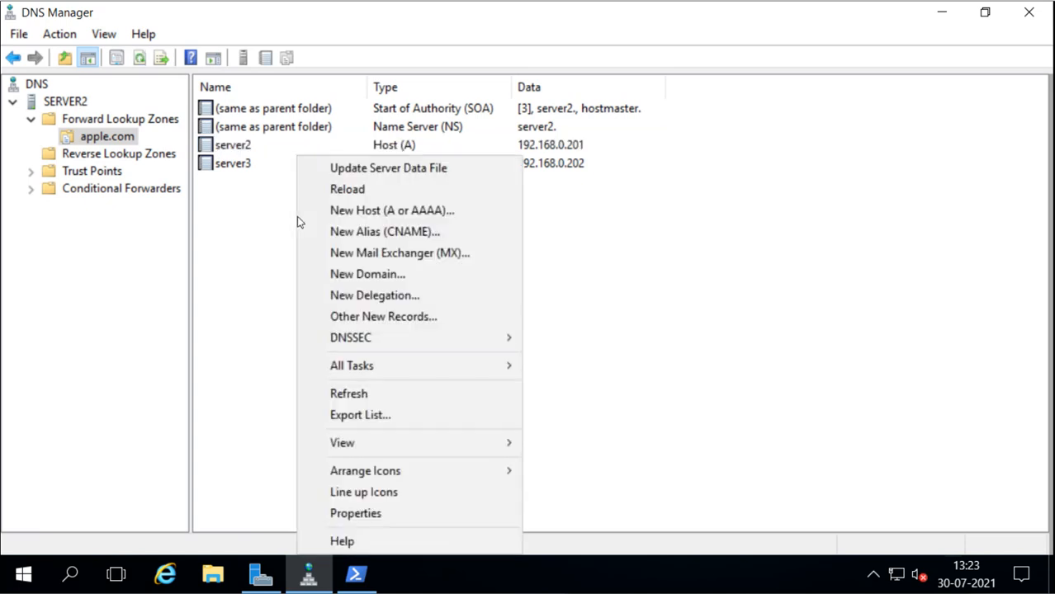
left_click(412, 233)
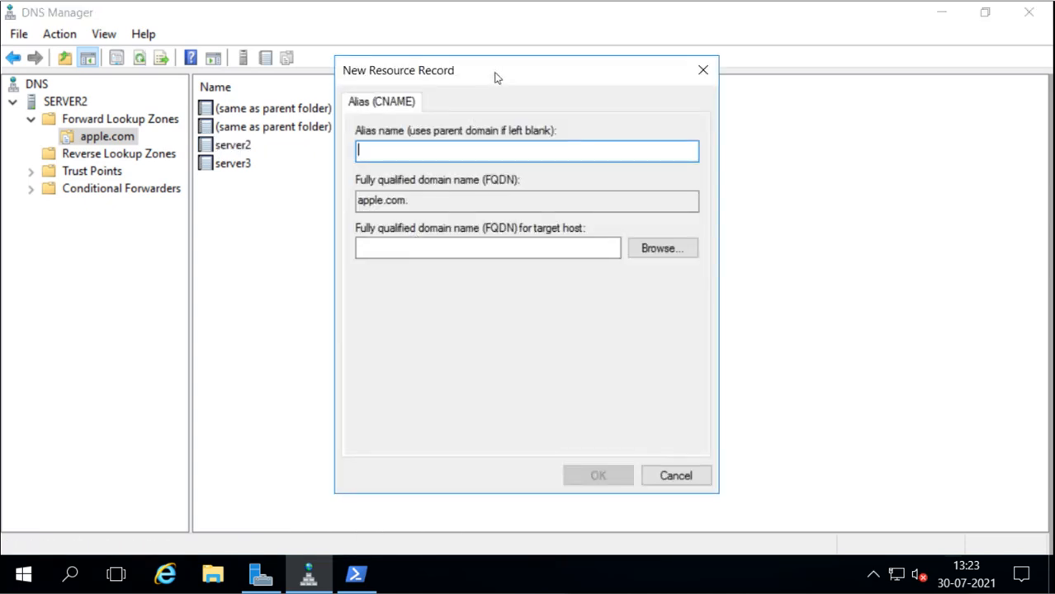
left_click_drag(676, 110, 680, 87)
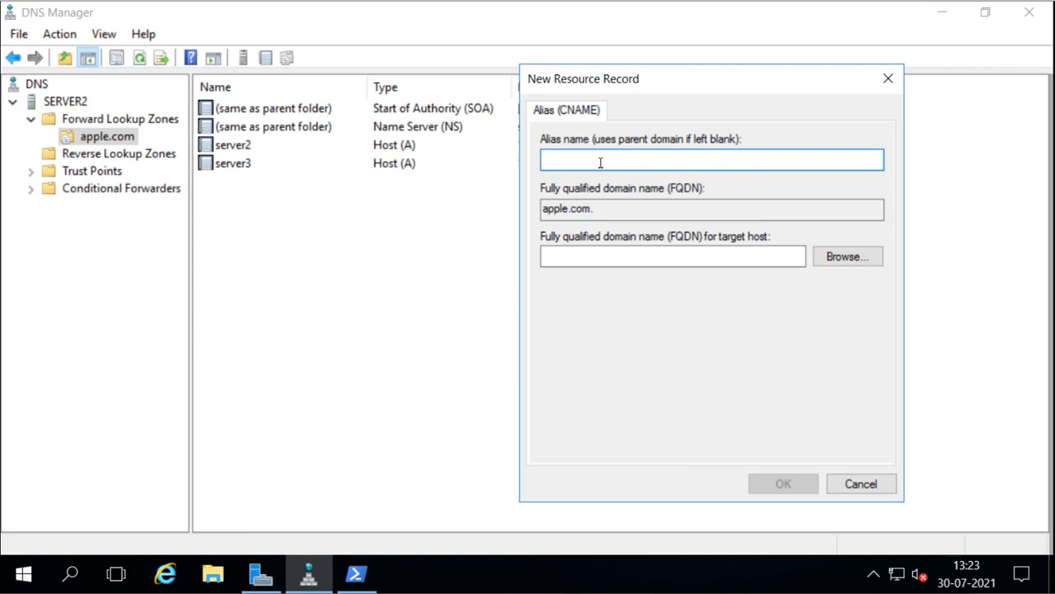
type("www")
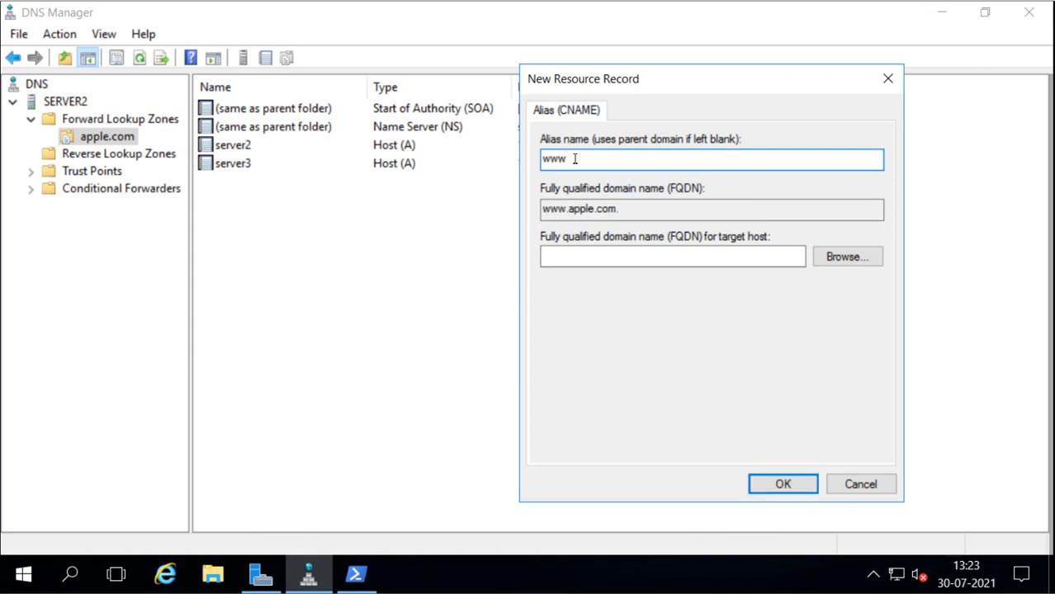
- Choose the server2 host record in apple.com as the www alias's target, create the alias and select it
left_click(552, 260)
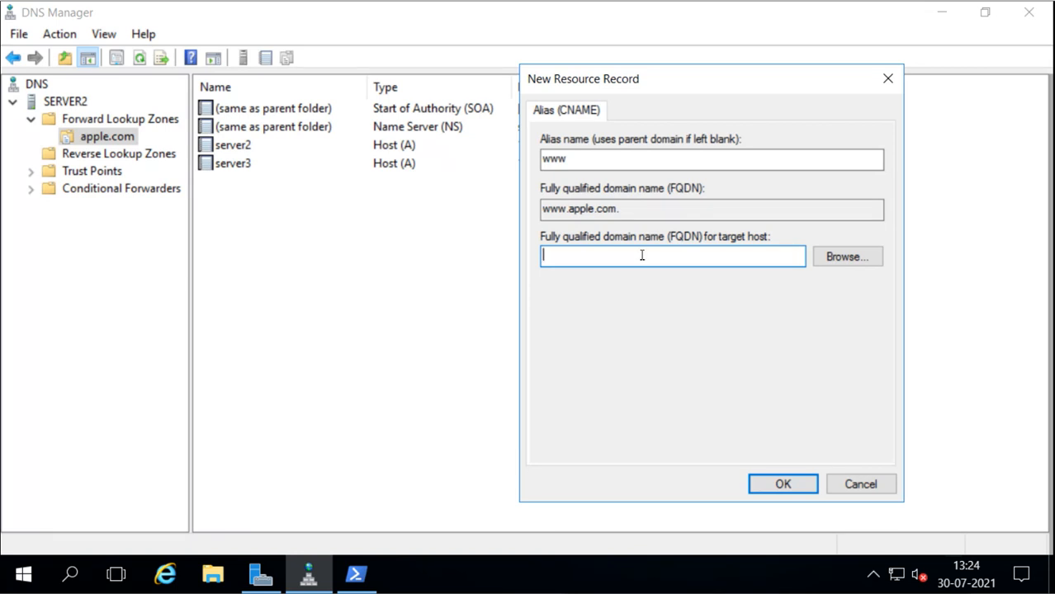
left_click(828, 264)
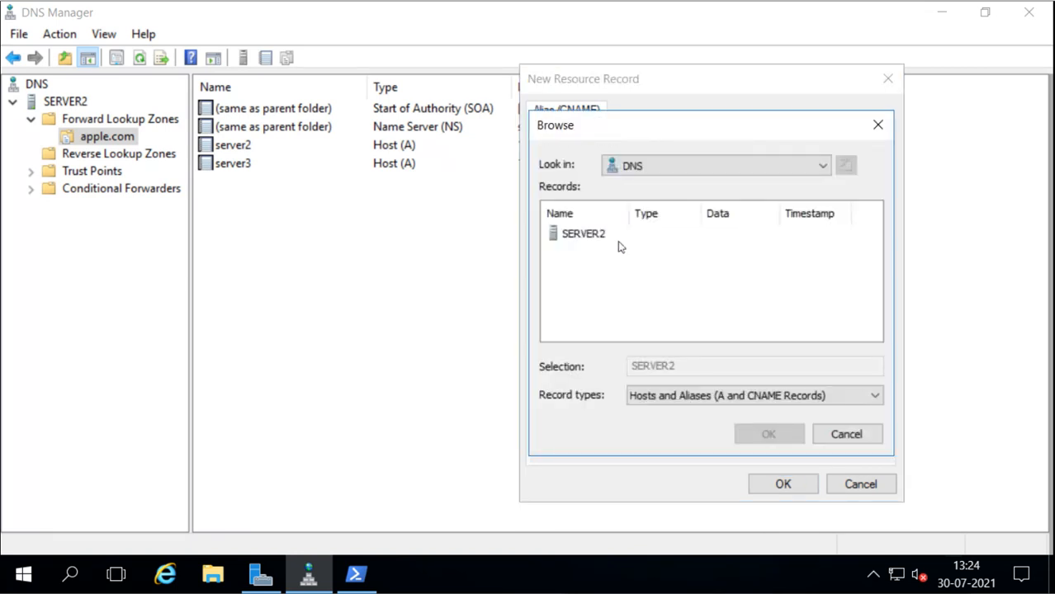
double_click(588, 237)
double_click(588, 237)
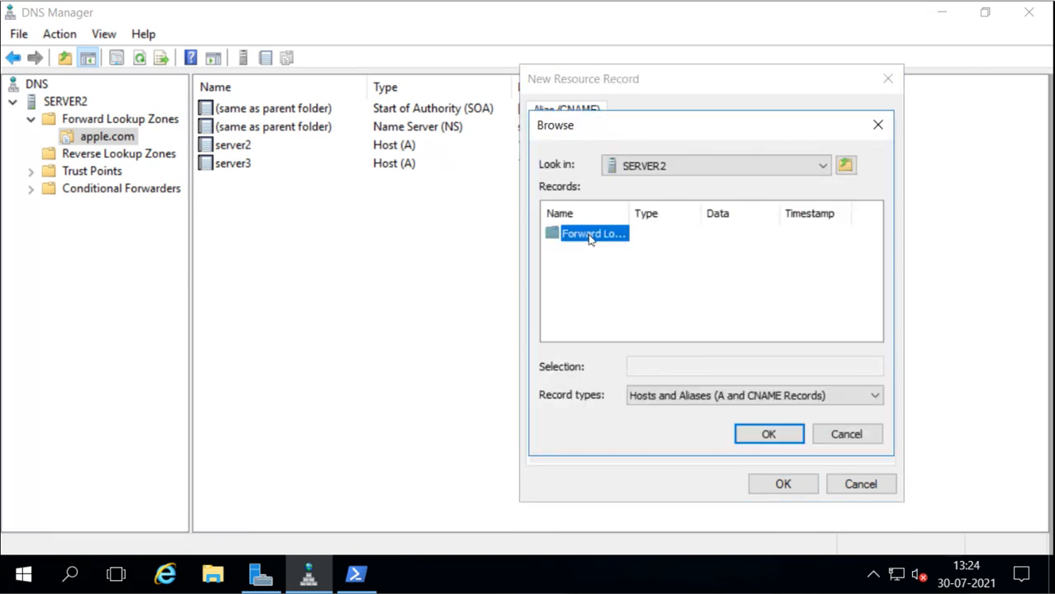
double_click(589, 237)
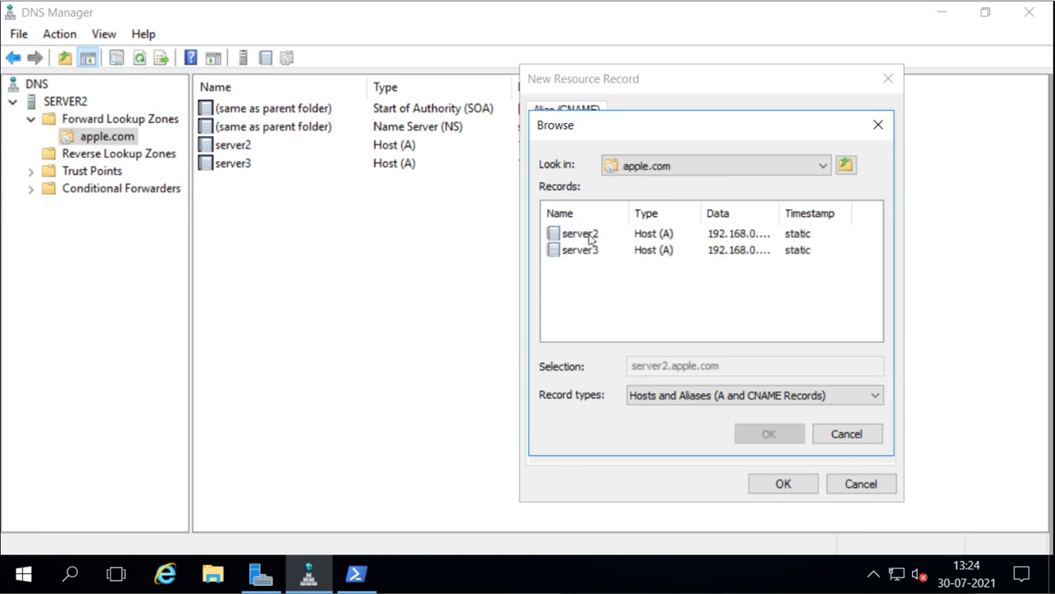
left_click(589, 237)
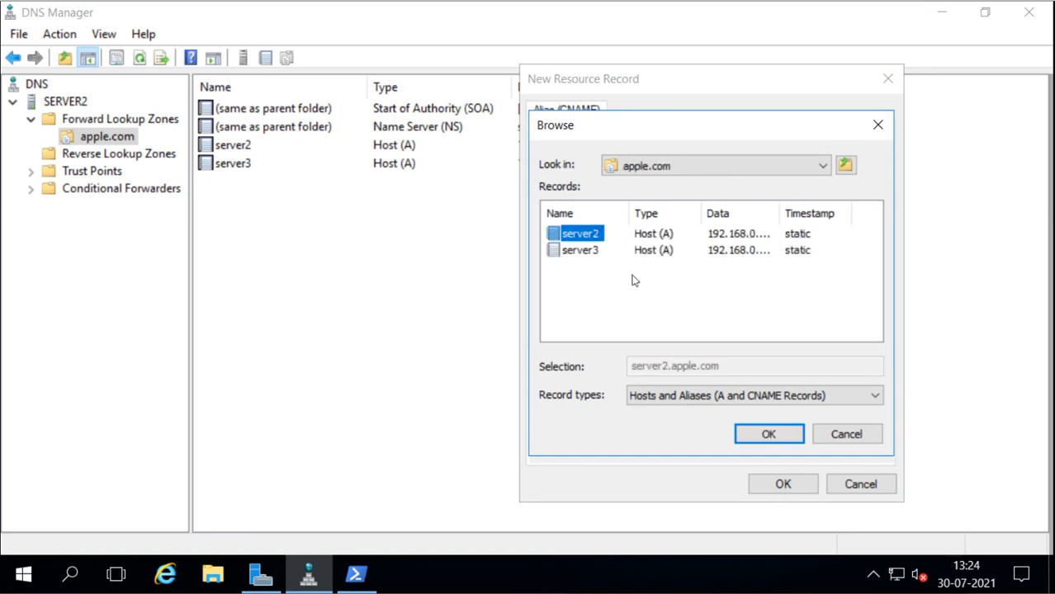
left_click(772, 435)
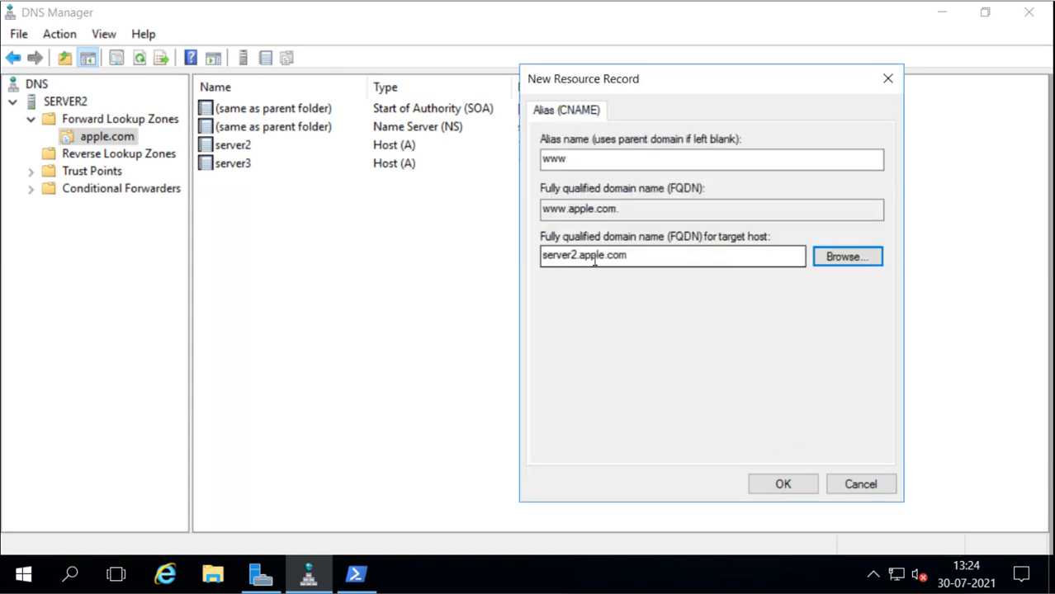
left_click(784, 488)
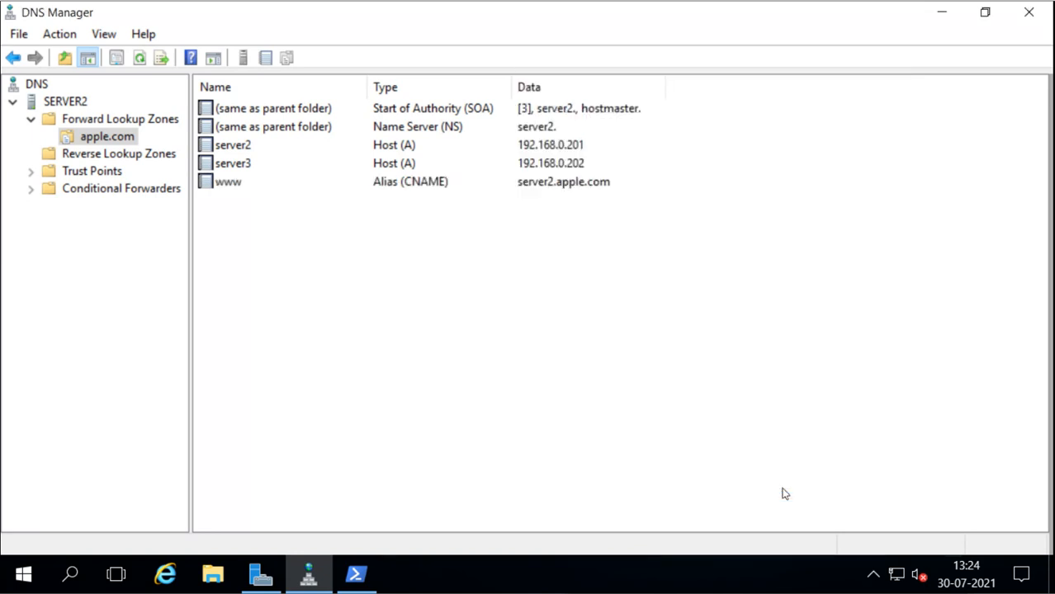
left_click(224, 183)
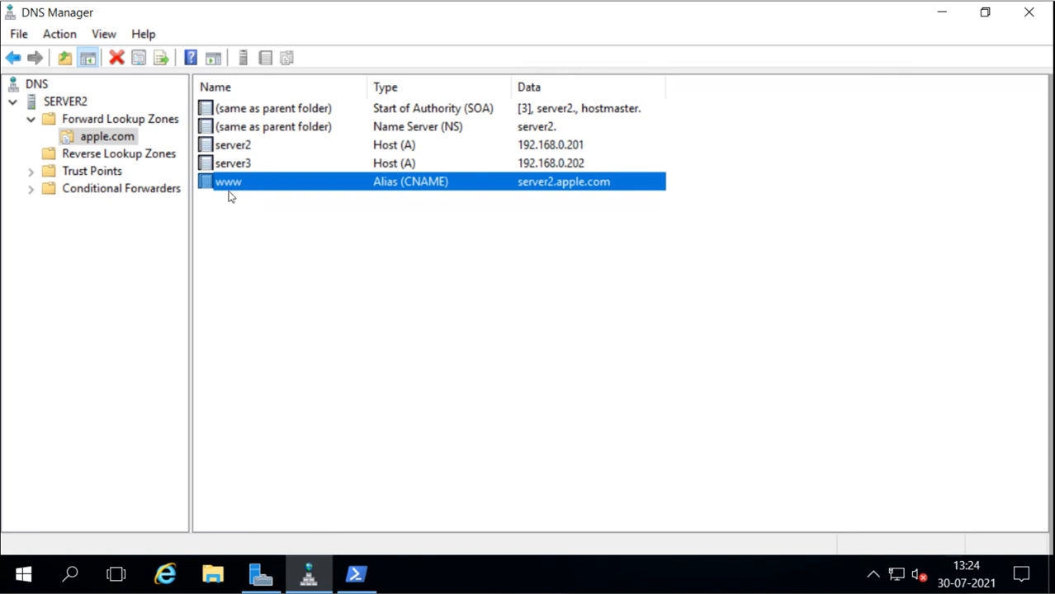
- Create another alias (CNAME) record in apple.com named mail1 with the target host server2.apple.com
right_click(94, 141)
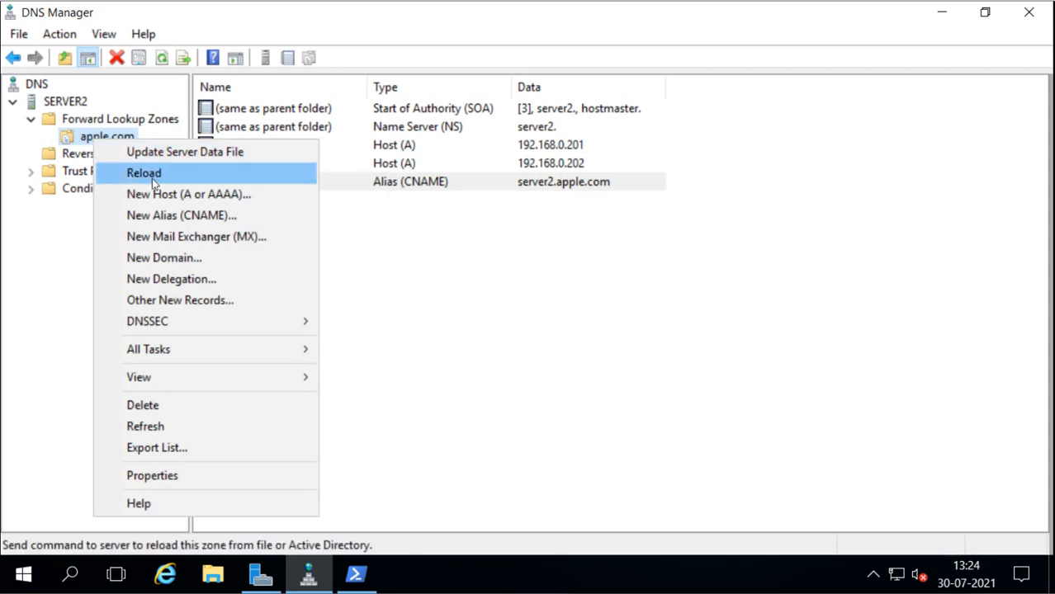
left_click(166, 216)
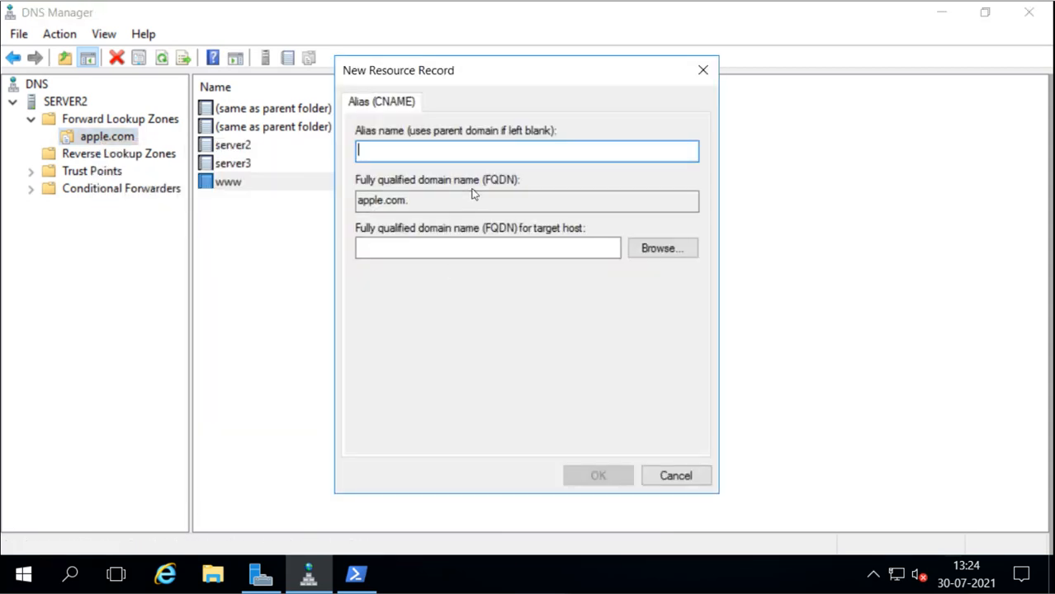
type("mail1")
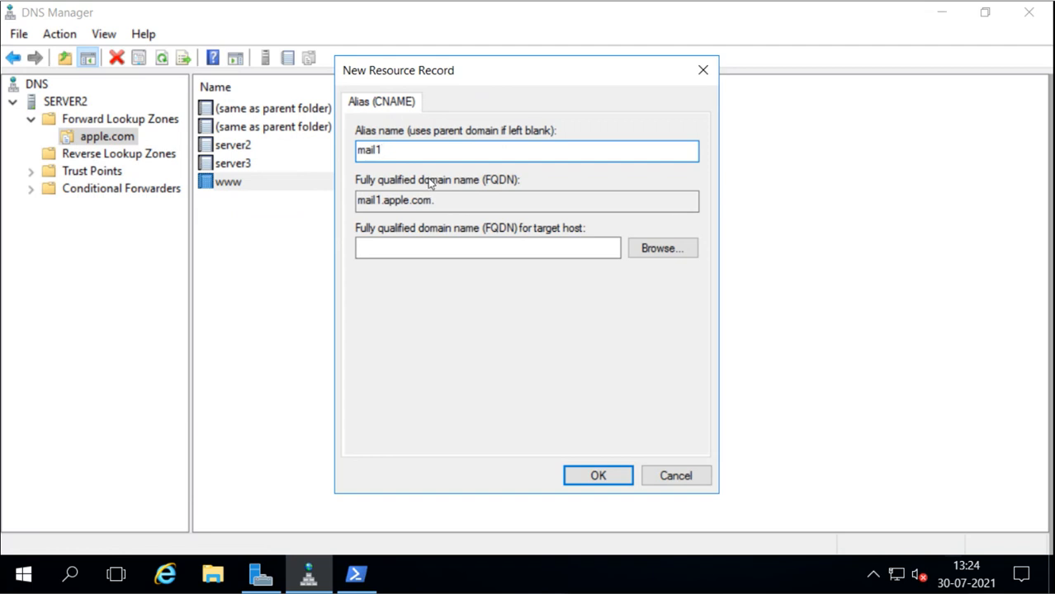
left_click(531, 239)
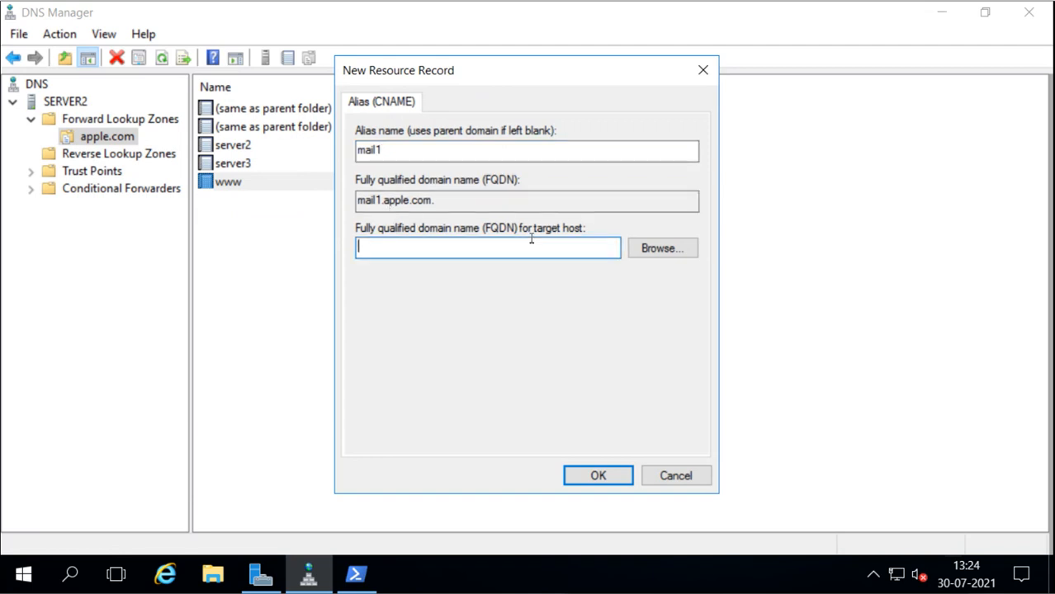
type("server2.apple.")
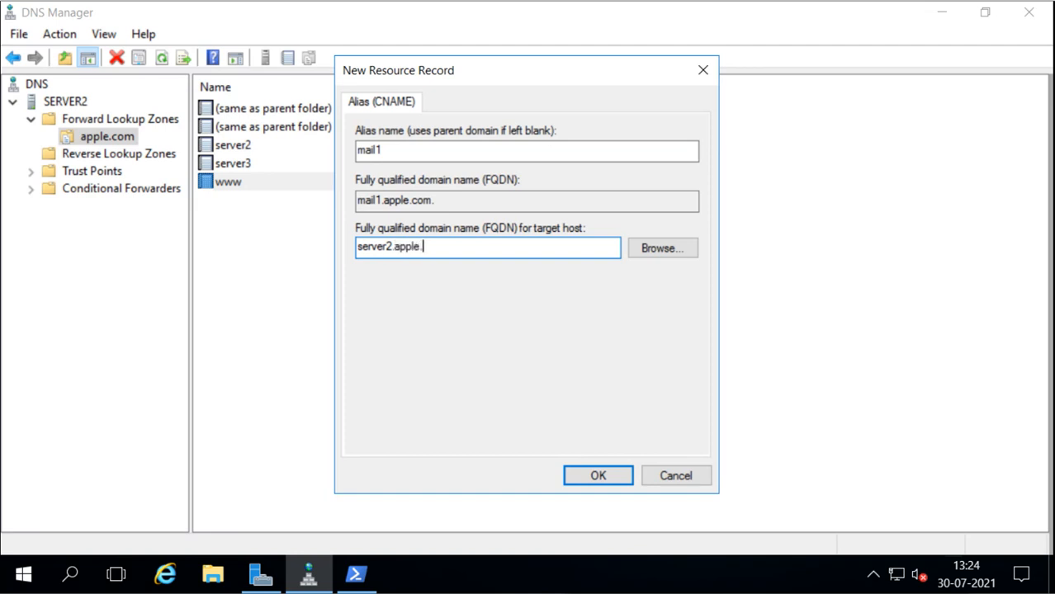
type("com")
left_click(598, 476)
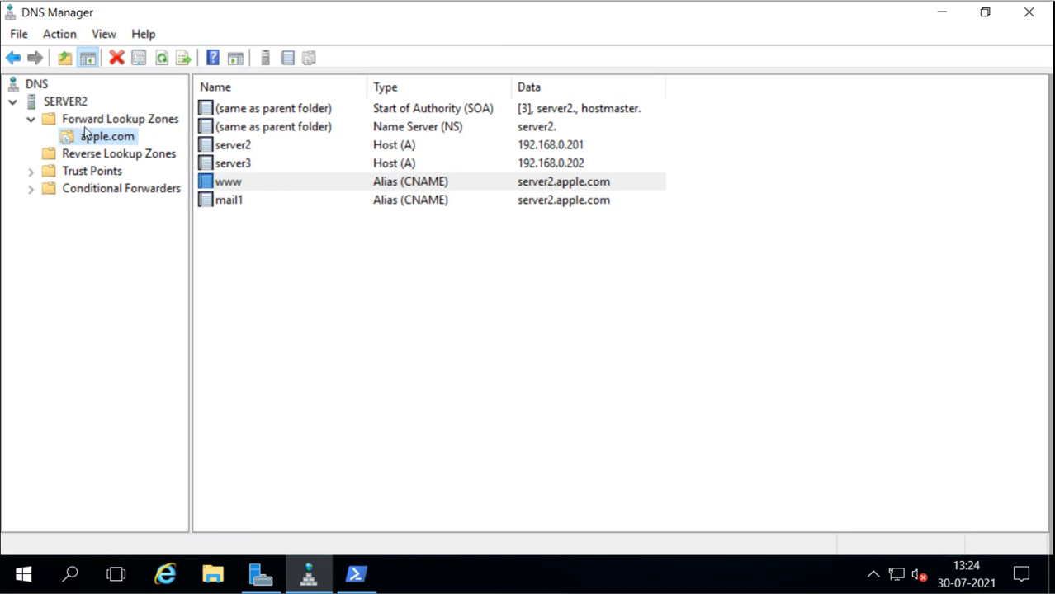
- Start a new primary zone under Reverse Lookup Zones and choose an IPv4 reverse lookup zone
left_click(90, 160)
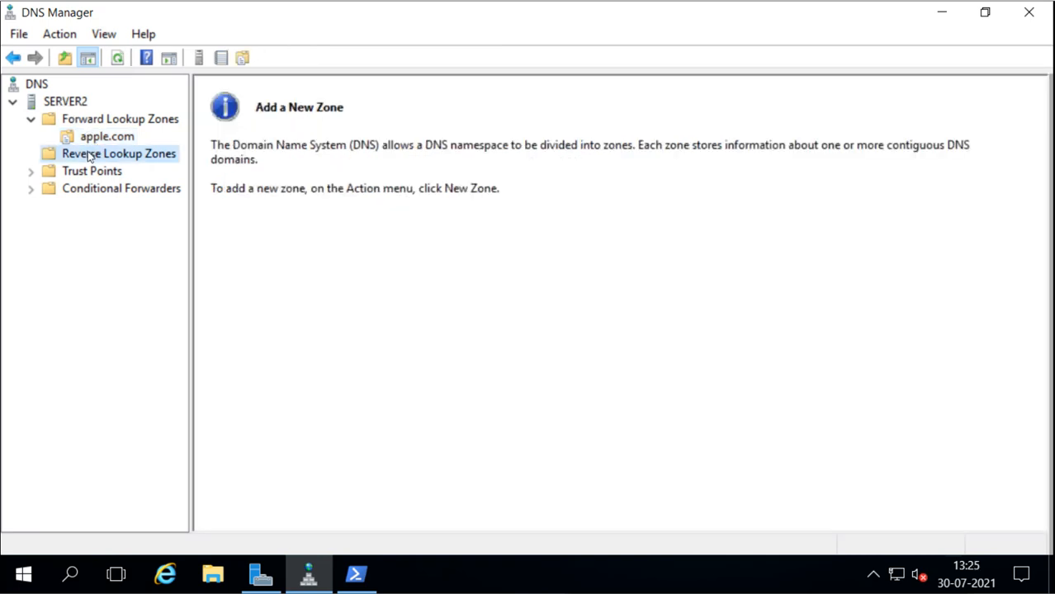
right_click(88, 159)
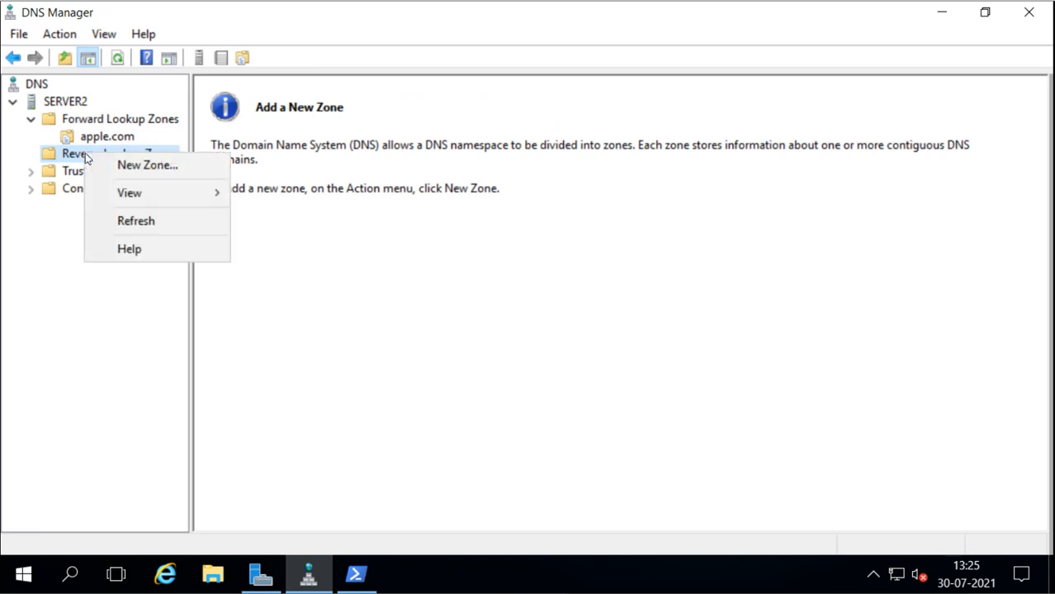
left_click(133, 167)
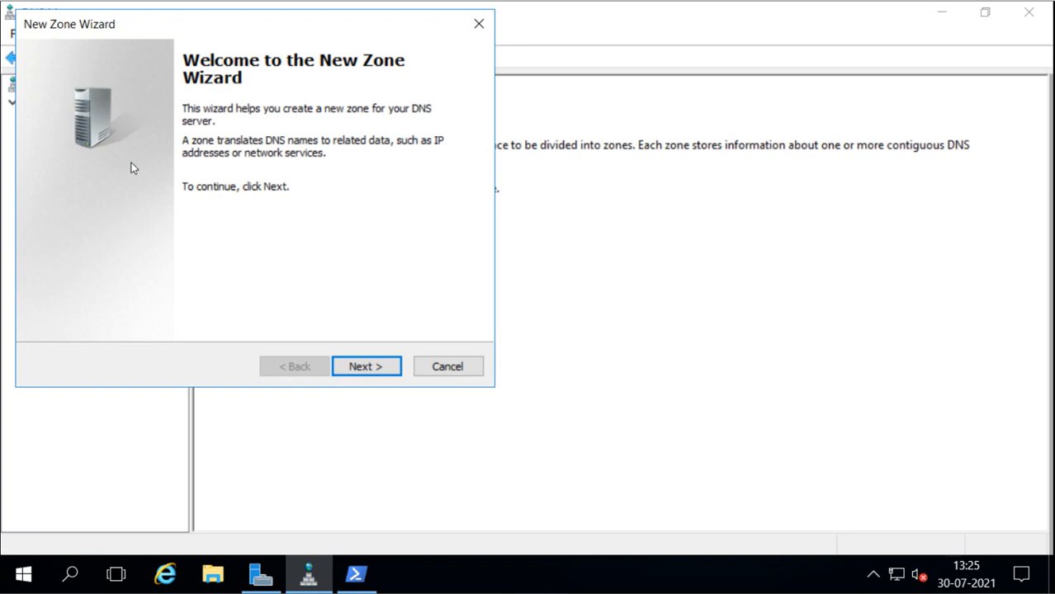
left_click_drag(266, 22, 486, 96)
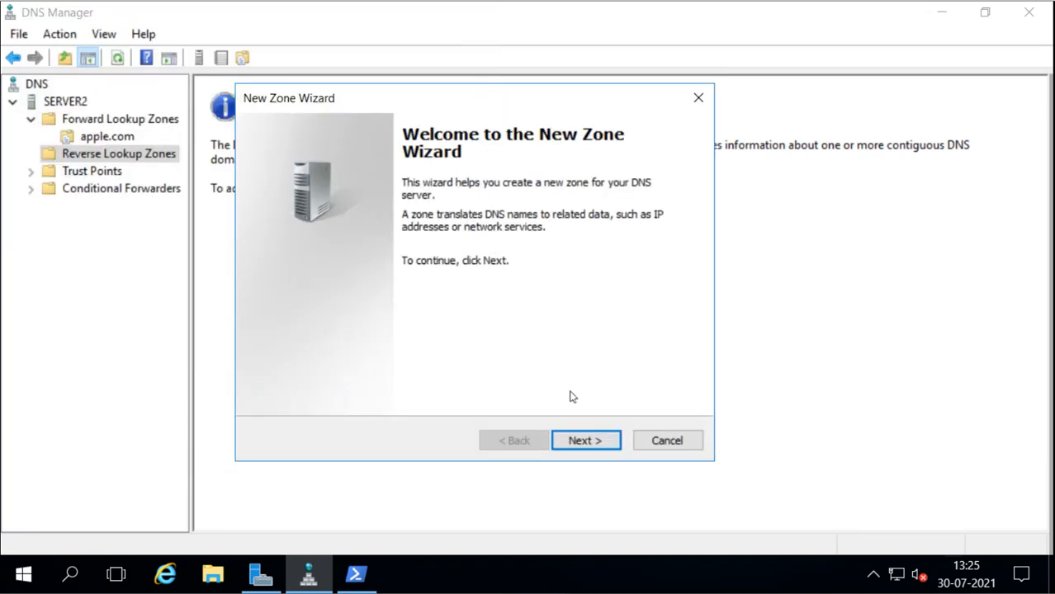
left_click(591, 444)
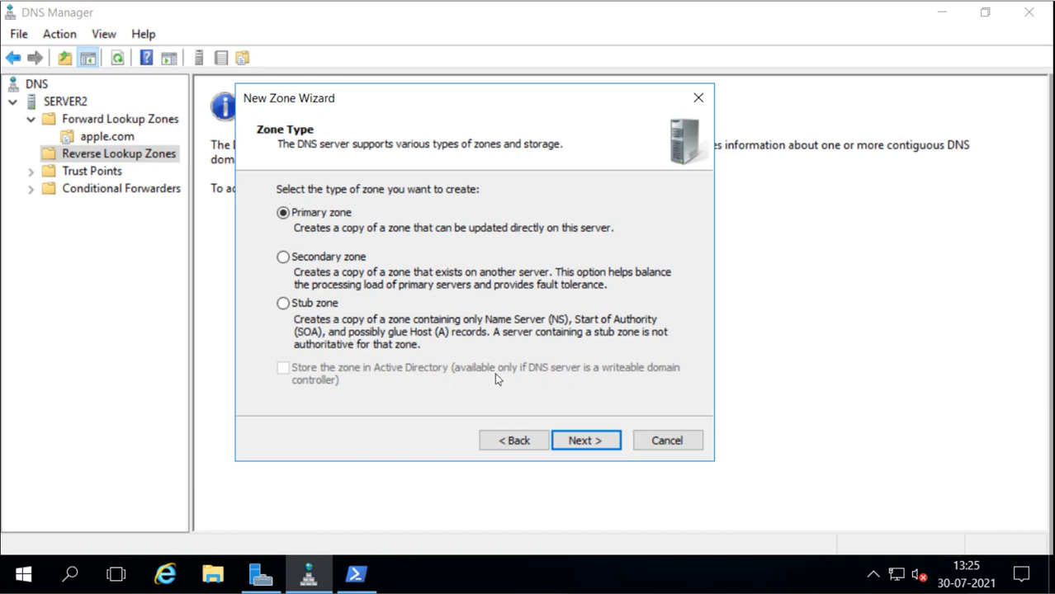
left_click(593, 441)
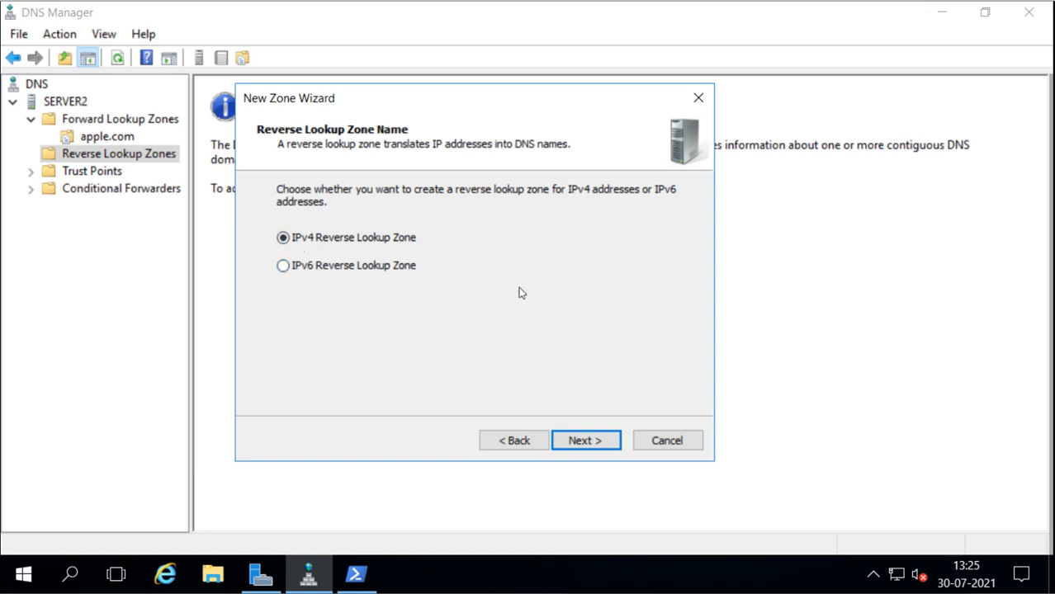
left_click(584, 439)
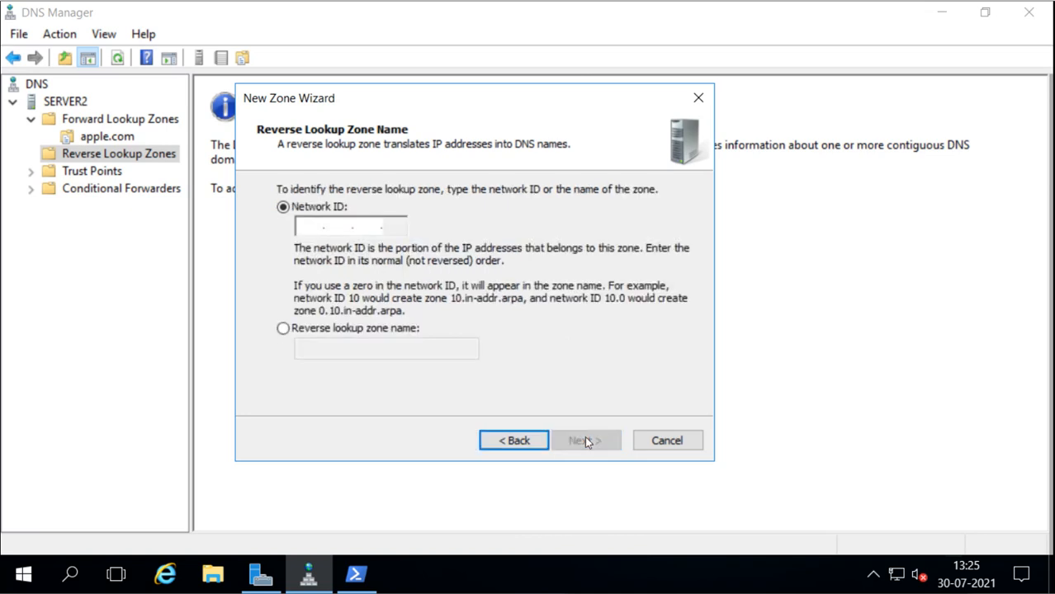
left_click(317, 226)
type("192.168.")
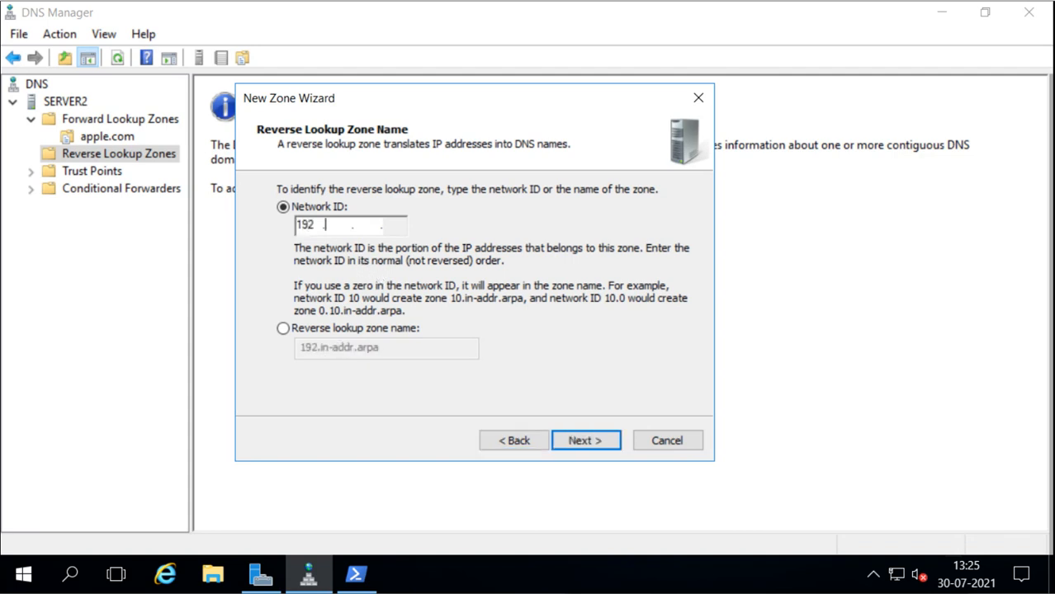
type("0")
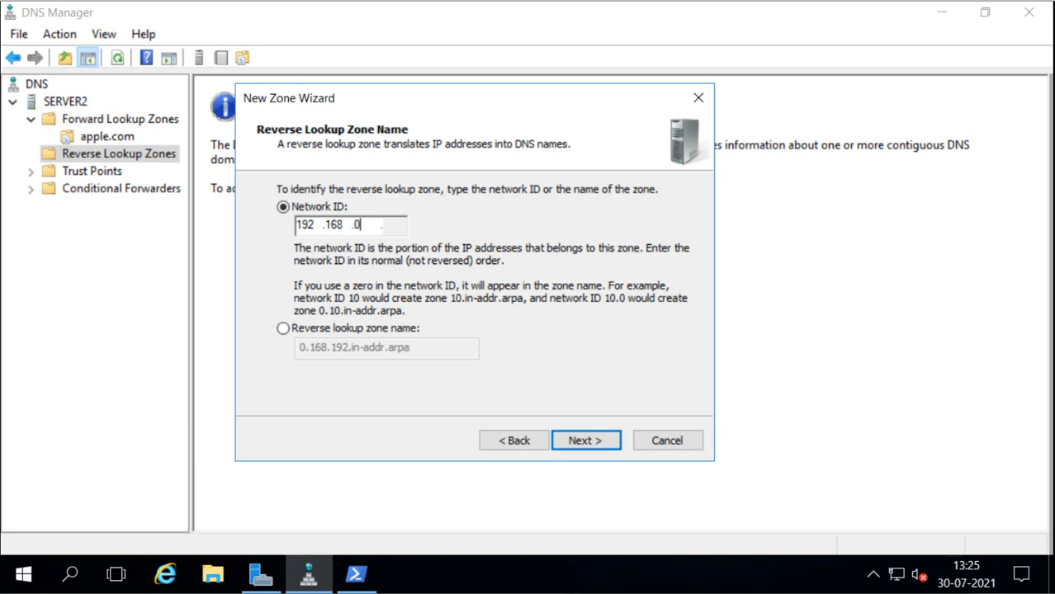
left_click(392, 224)
left_click(366, 226)
left_click(283, 329)
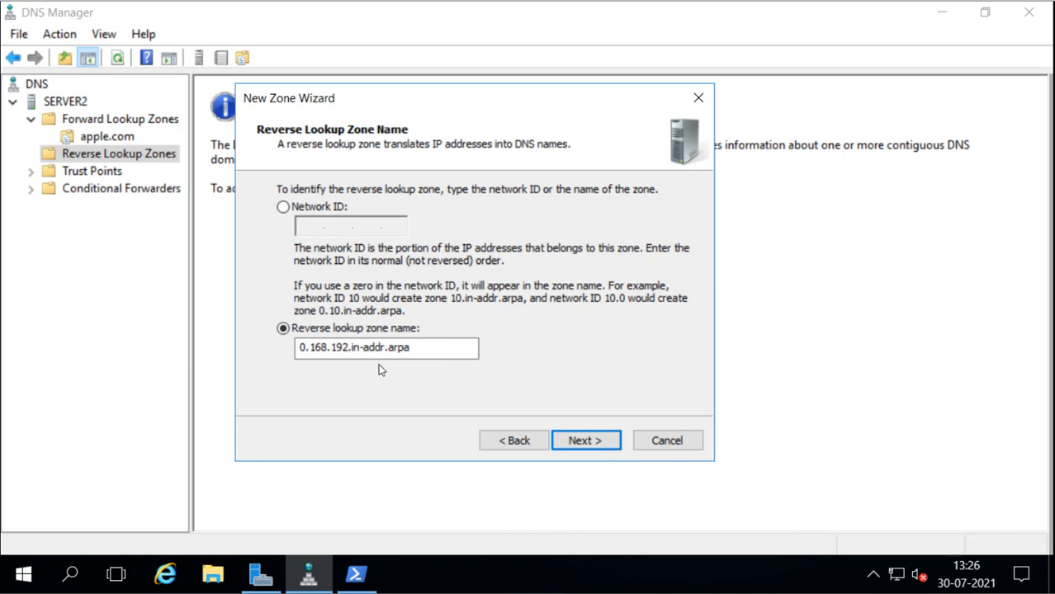
left_click(284, 208)
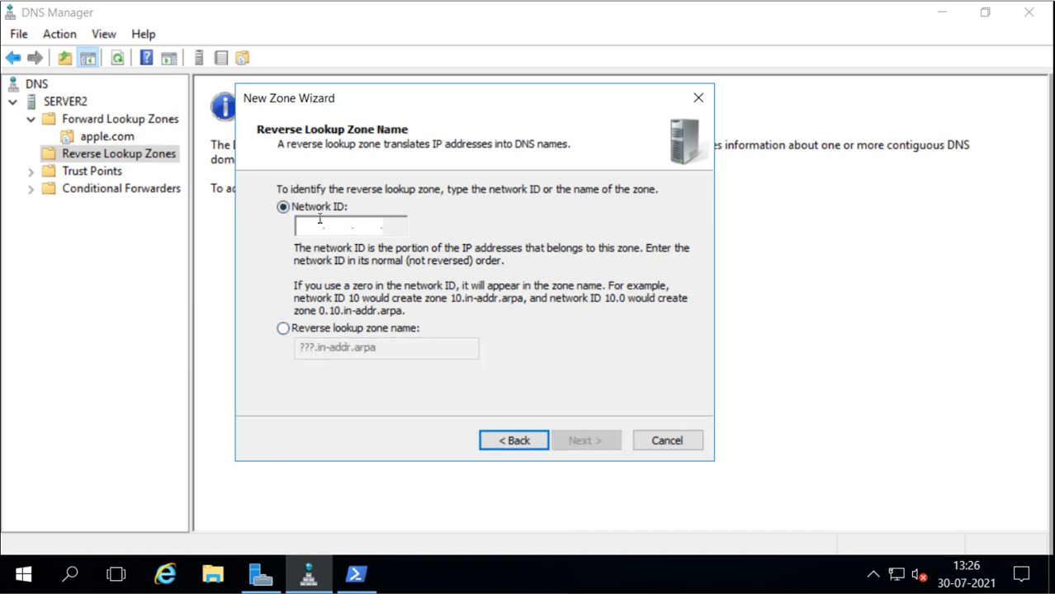
- Identify the reverse lookup zone by the network ID 192.168.0
left_click(311, 221)
type("192 .168 .")
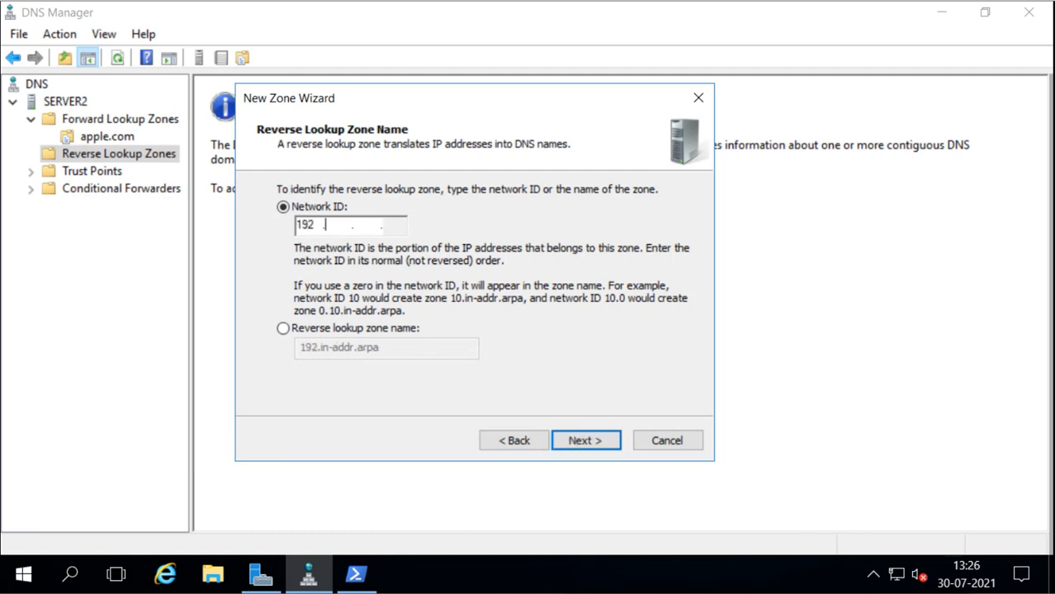
type("0")
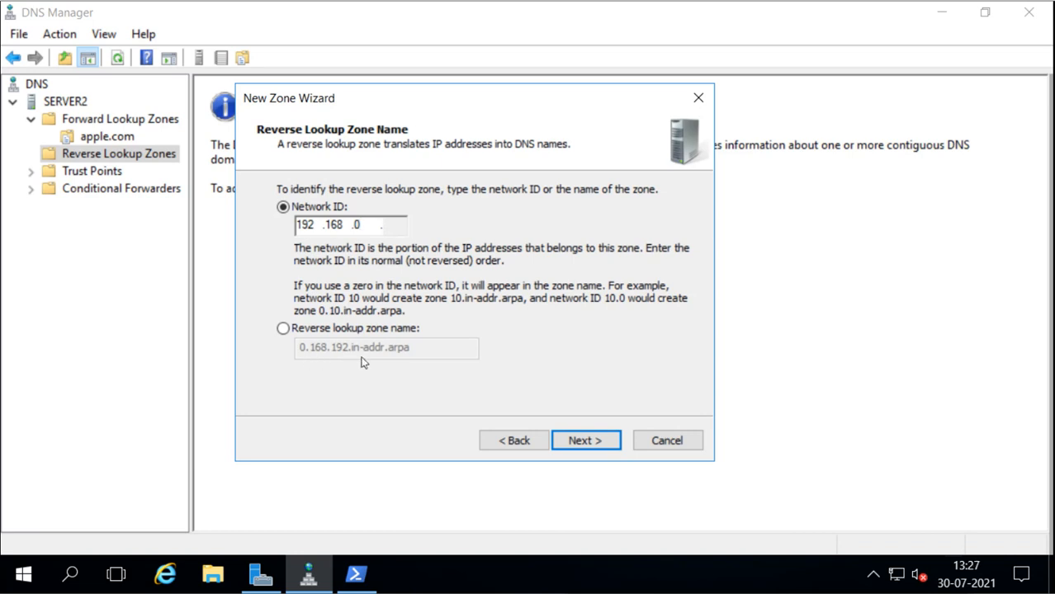
left_click(585, 442)
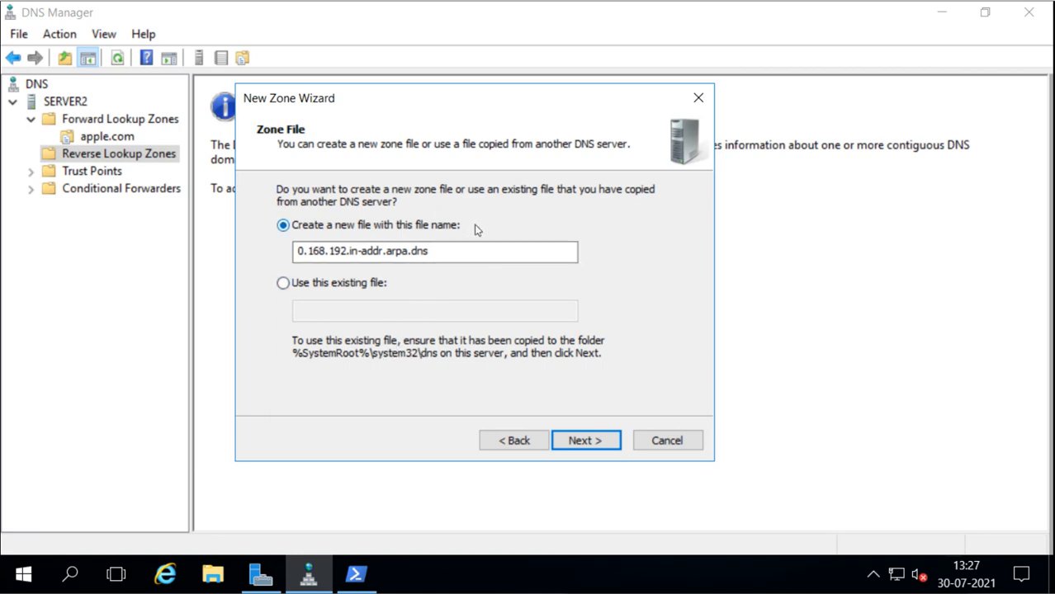
- Keep the new zone file 0.168.192.in-addr.arpa.dns, disallow dynamic updates and create the reverse zone
left_click(593, 446)
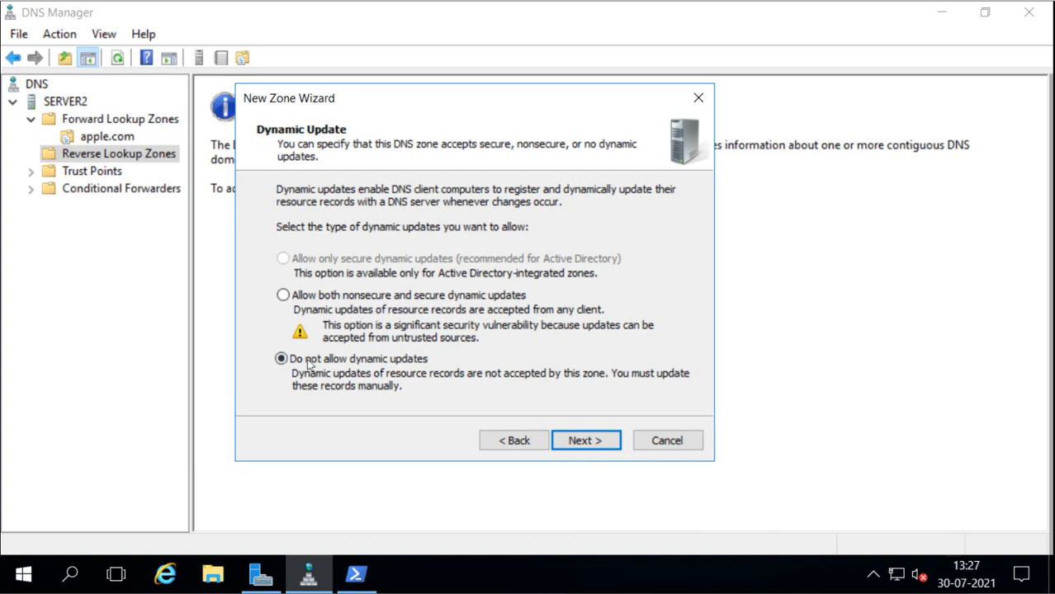
left_click(586, 442)
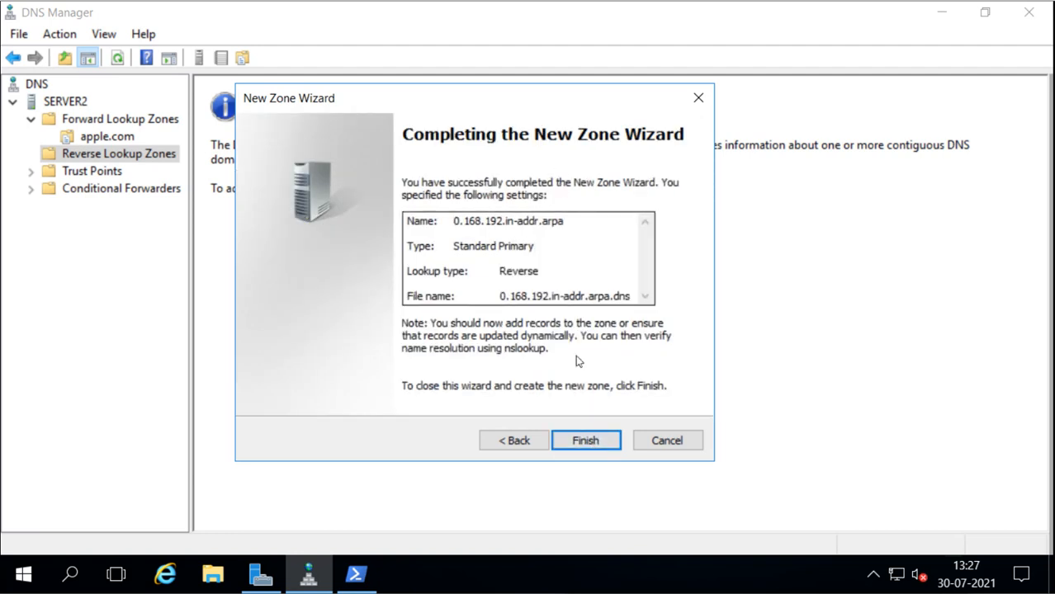
left_click(586, 442)
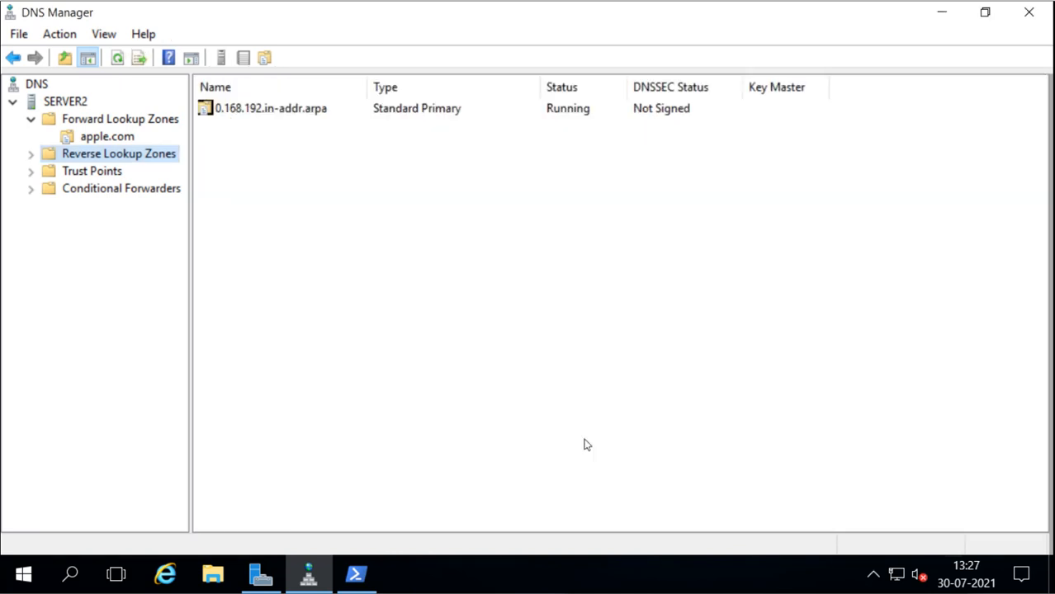
- Open the 0.168.192.in-addr.arpa zone, widen the tree to fit its name and check its SOA and NS records
left_click(29, 154)
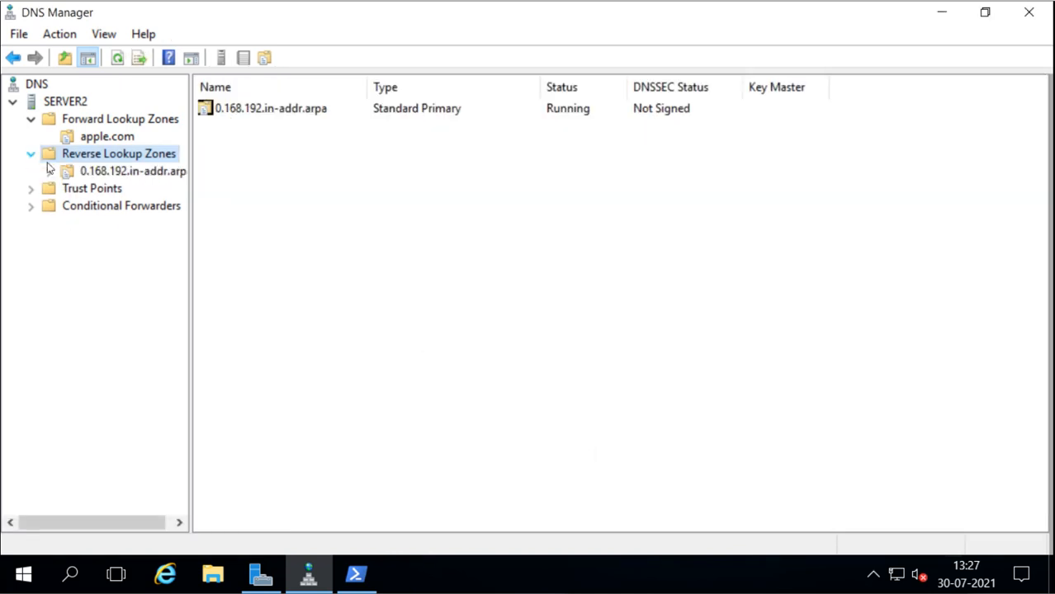
left_click(89, 172)
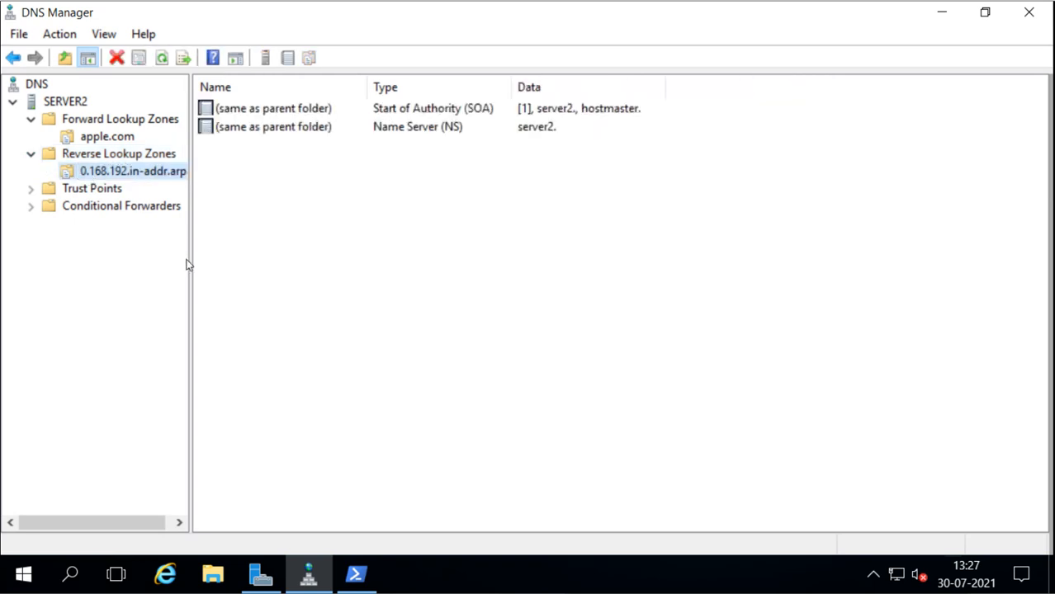
left_click_drag(187, 264, 209, 263)
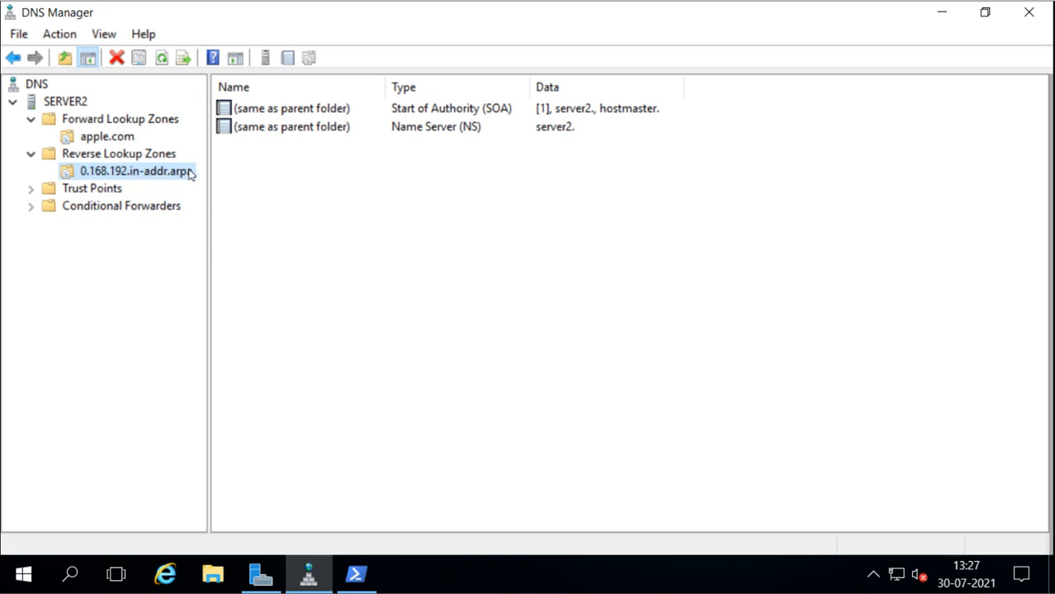
left_click(318, 109)
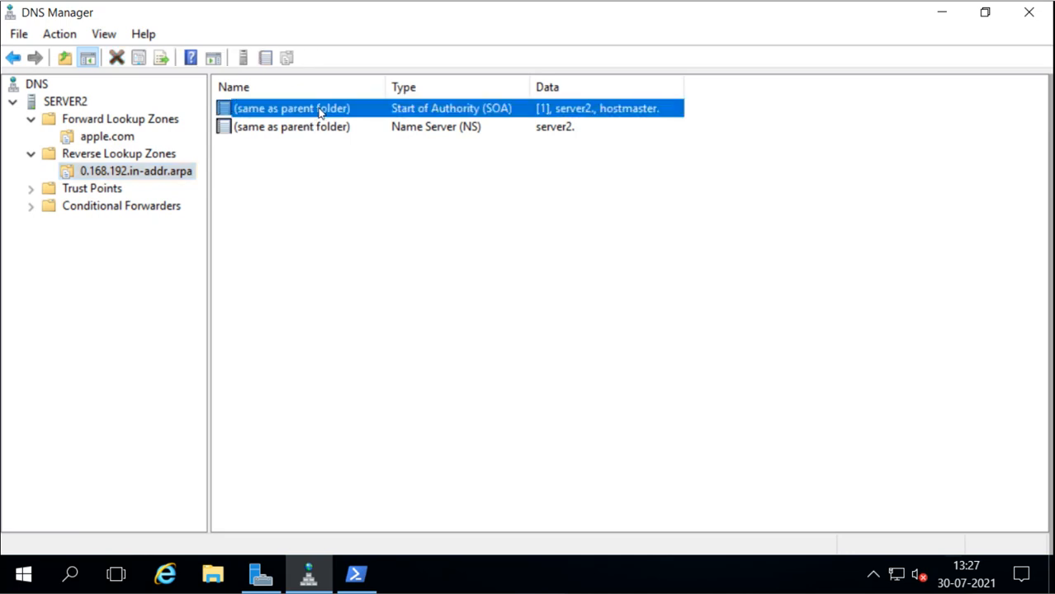
left_click(322, 127)
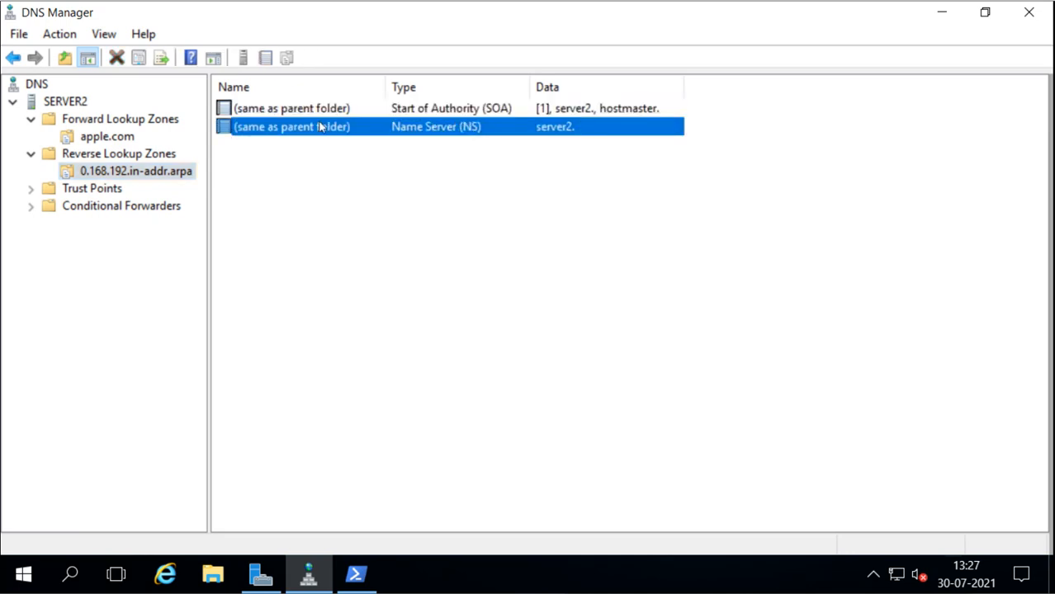
- Start a new pointer (PTR) record in the reverse zone with the host IP address 192.168.0.201
right_click(301, 189)
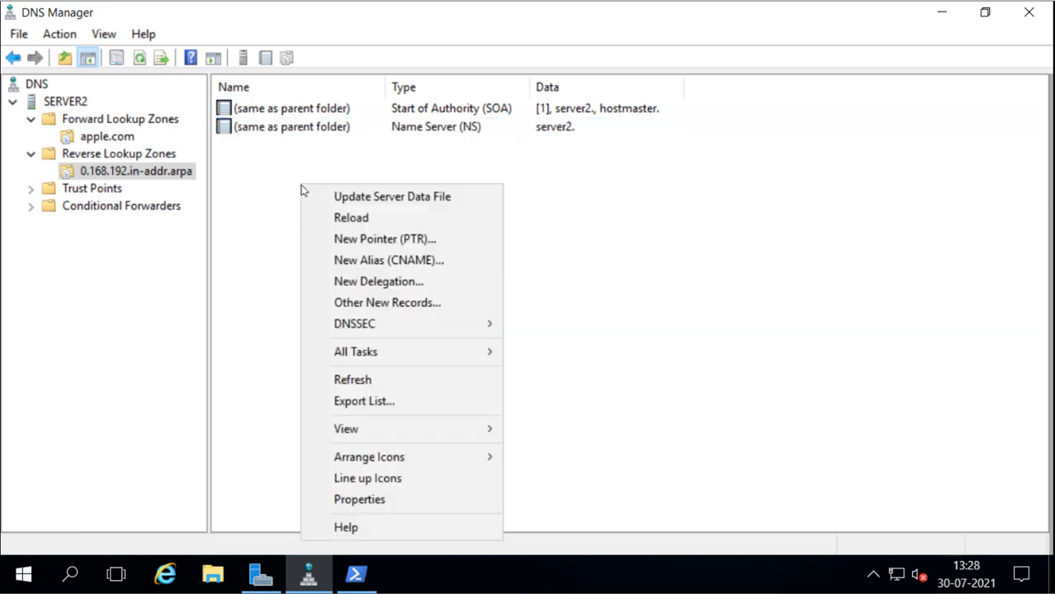
left_click(389, 242)
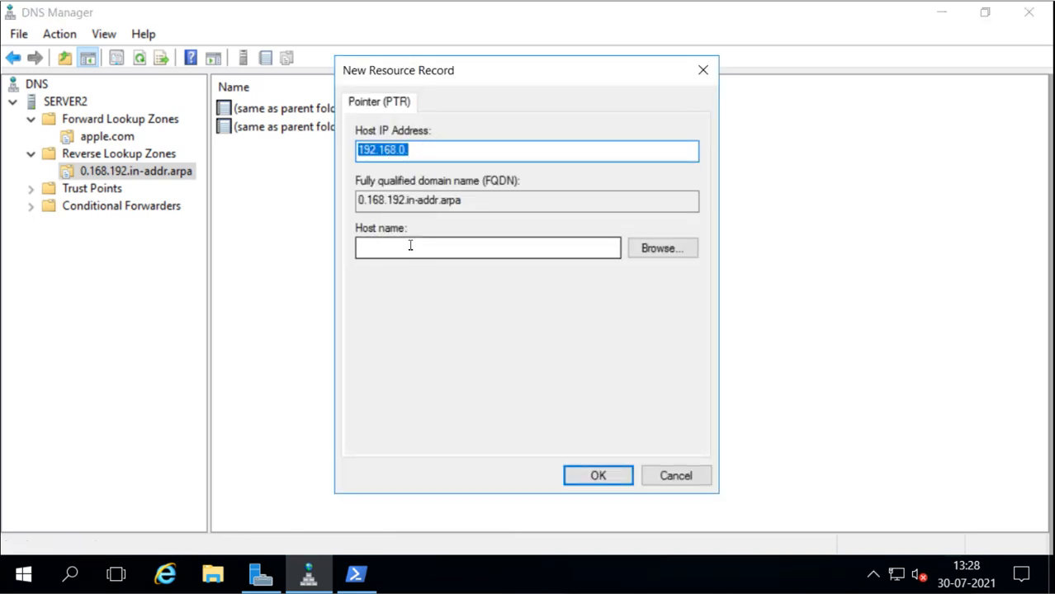
left_click(444, 149)
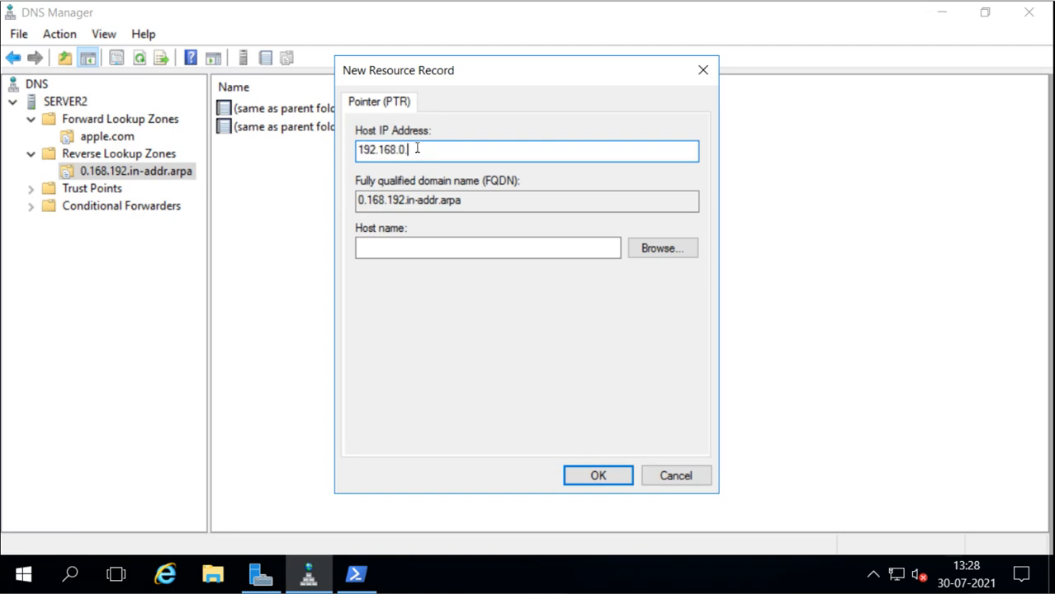
type("201")
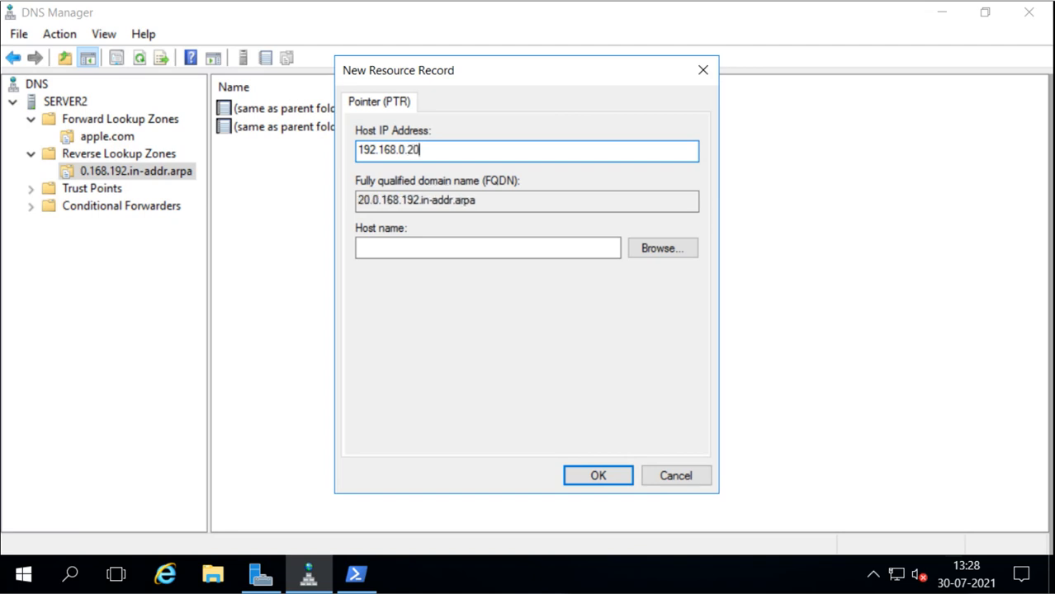
- Choose the server2 host record from apple.com as the pointer's host name and create the record
left_click(656, 259)
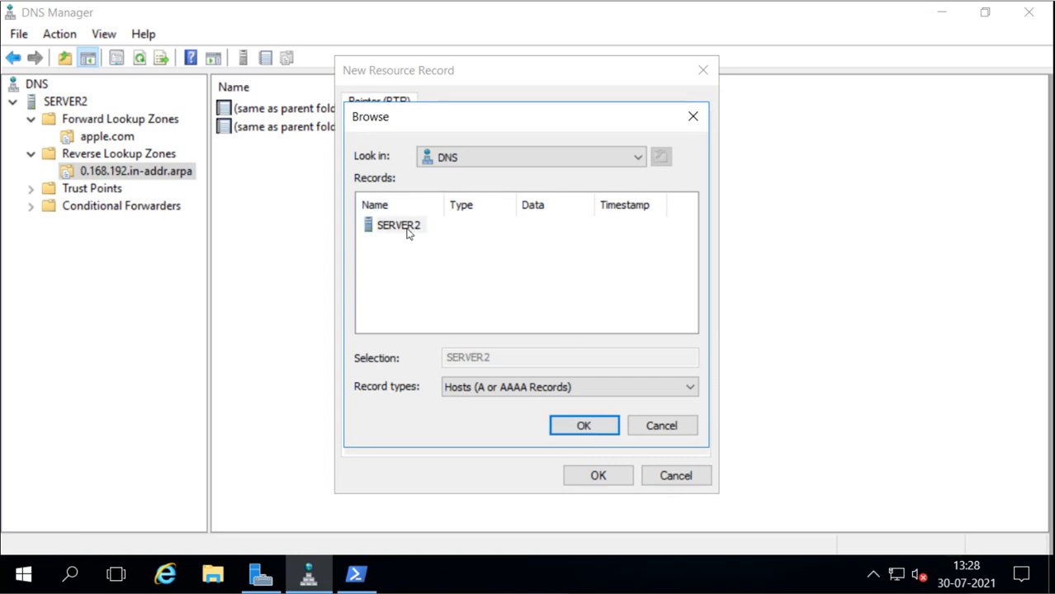
double_click(412, 228)
double_click(405, 229)
double_click(405, 229)
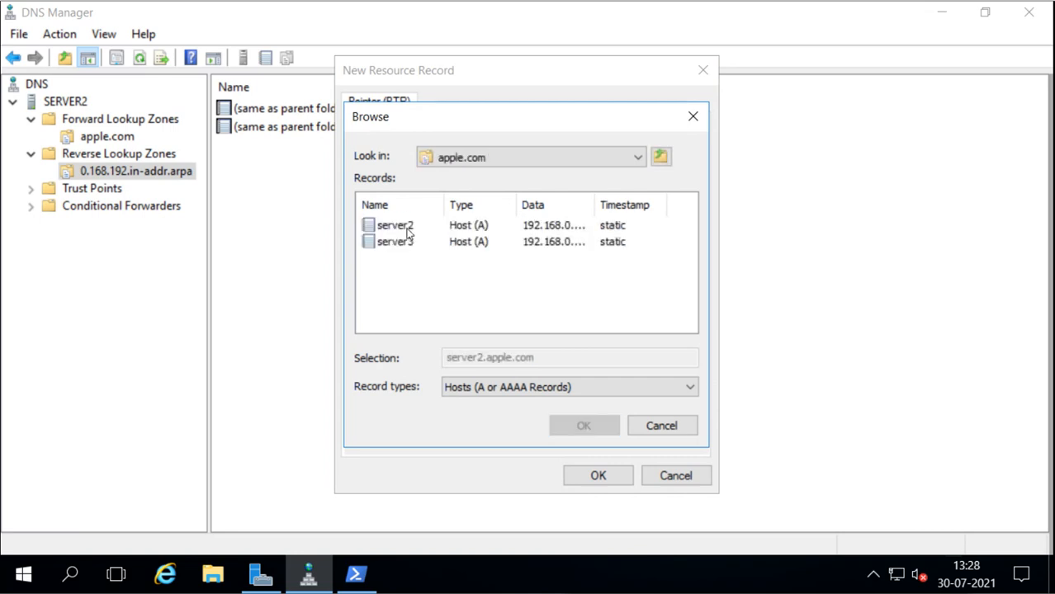
left_click(394, 231)
double_click(394, 225)
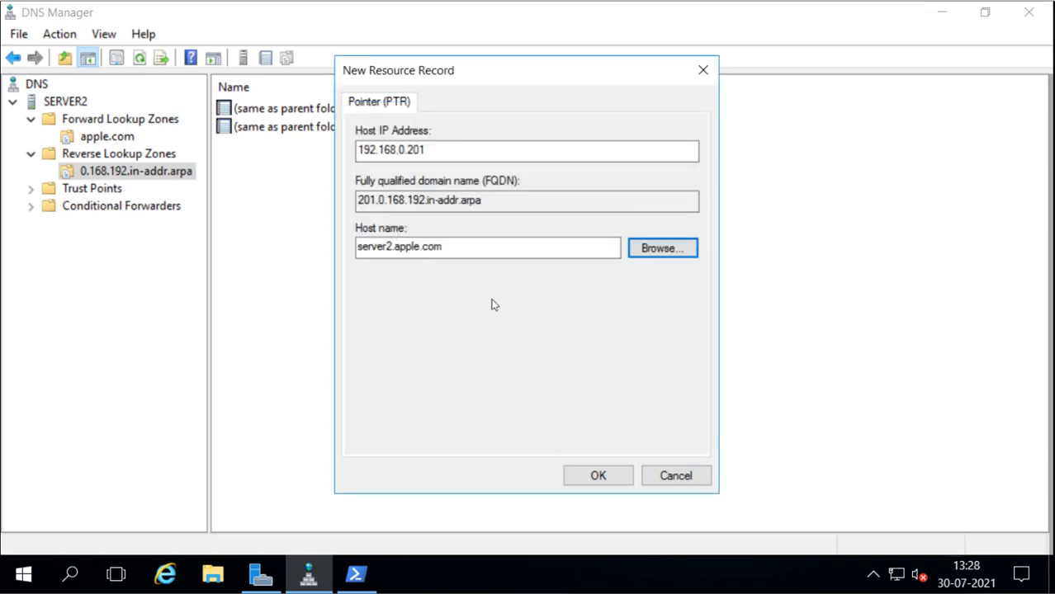
left_click(587, 477)
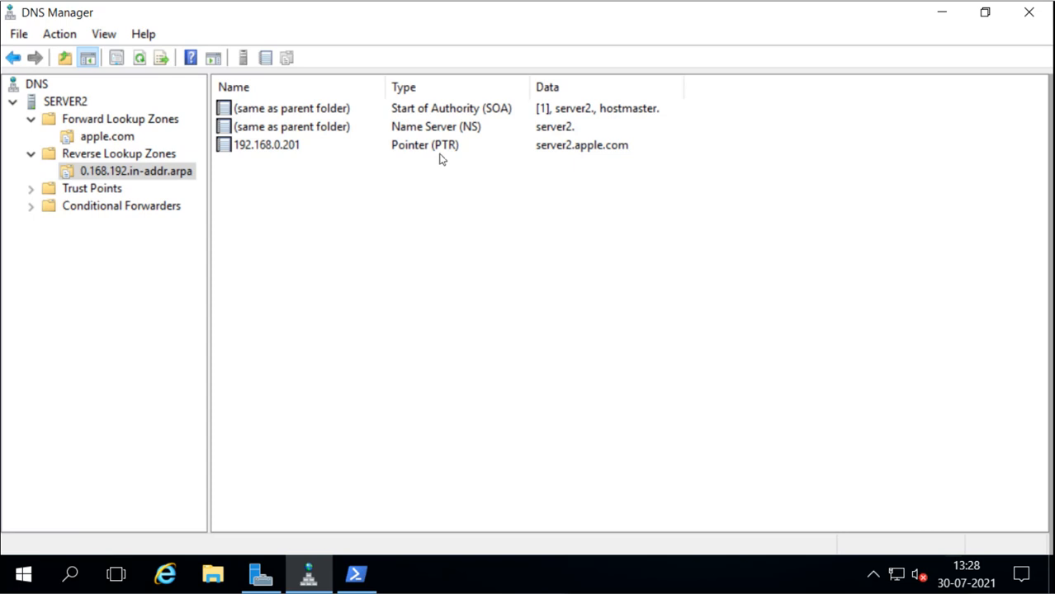
- Create a pointer (PTR) record in the reverse zone for host IP address 192.168.0.202 with host name server3.apple.com
right_click(274, 193)
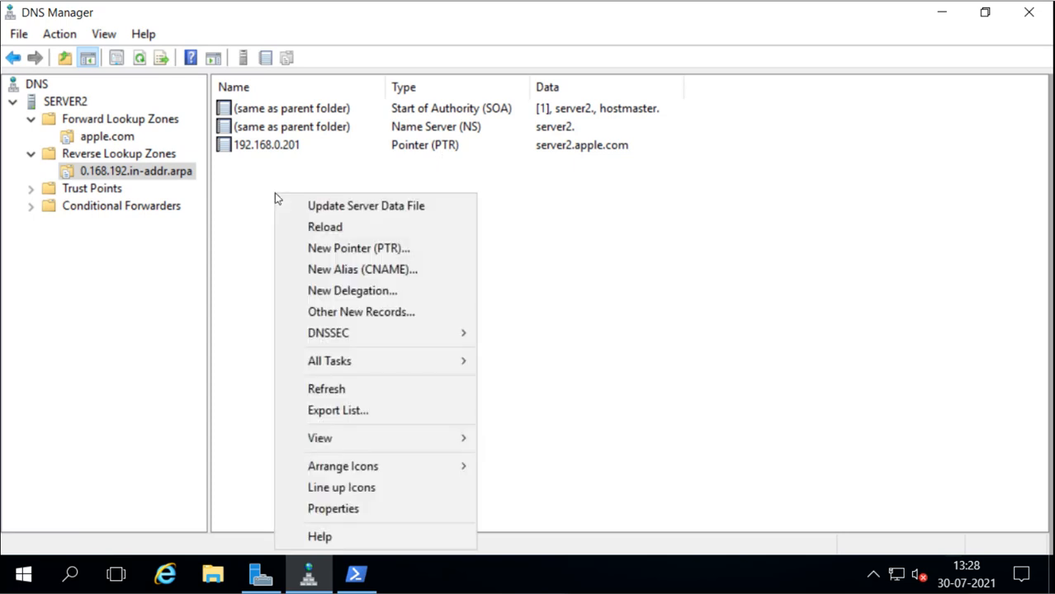
left_click(347, 253)
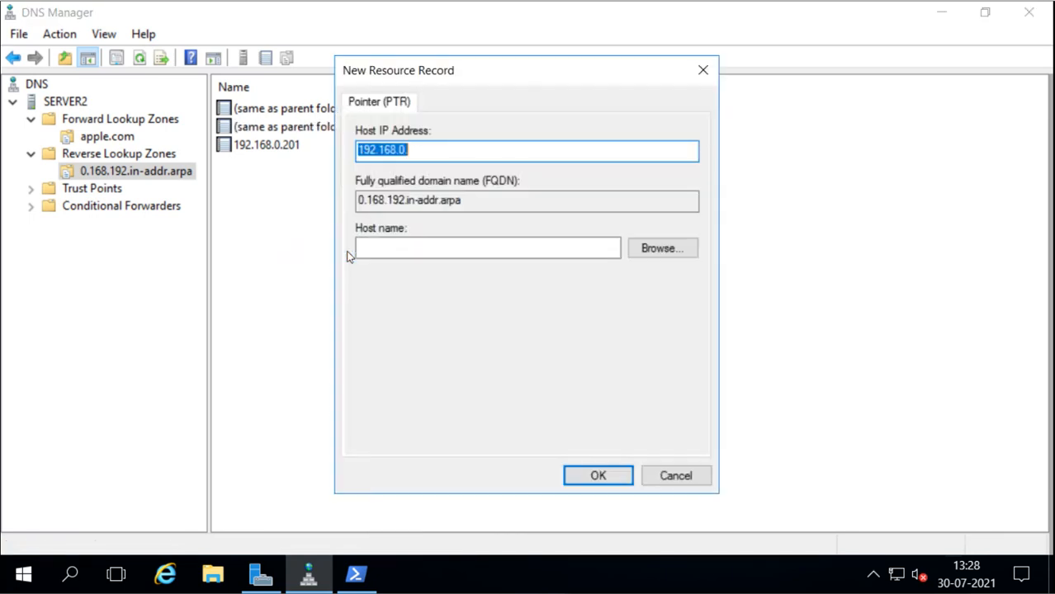
left_click(515, 149)
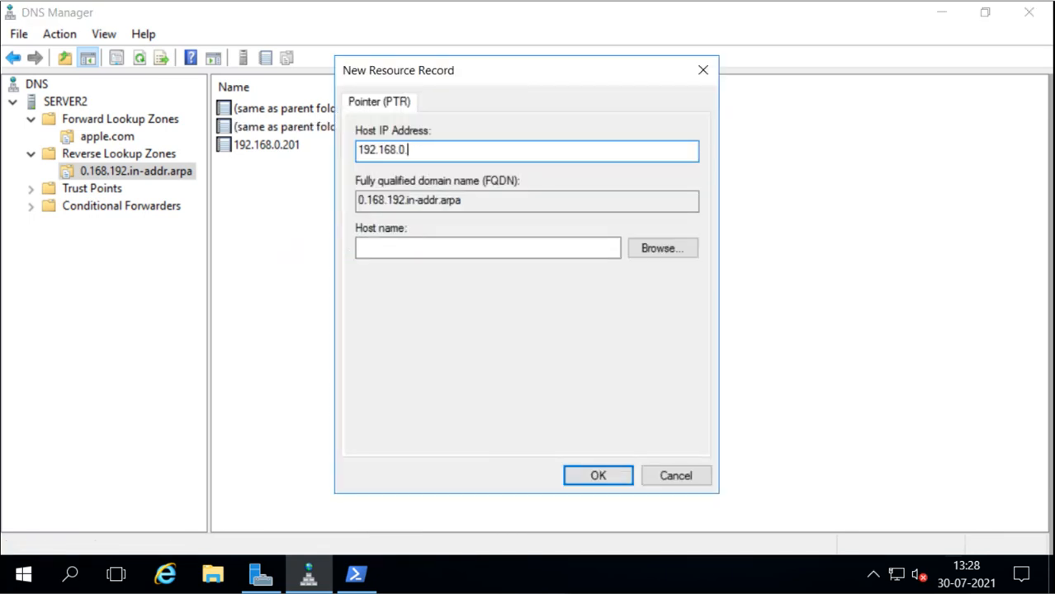
type("202")
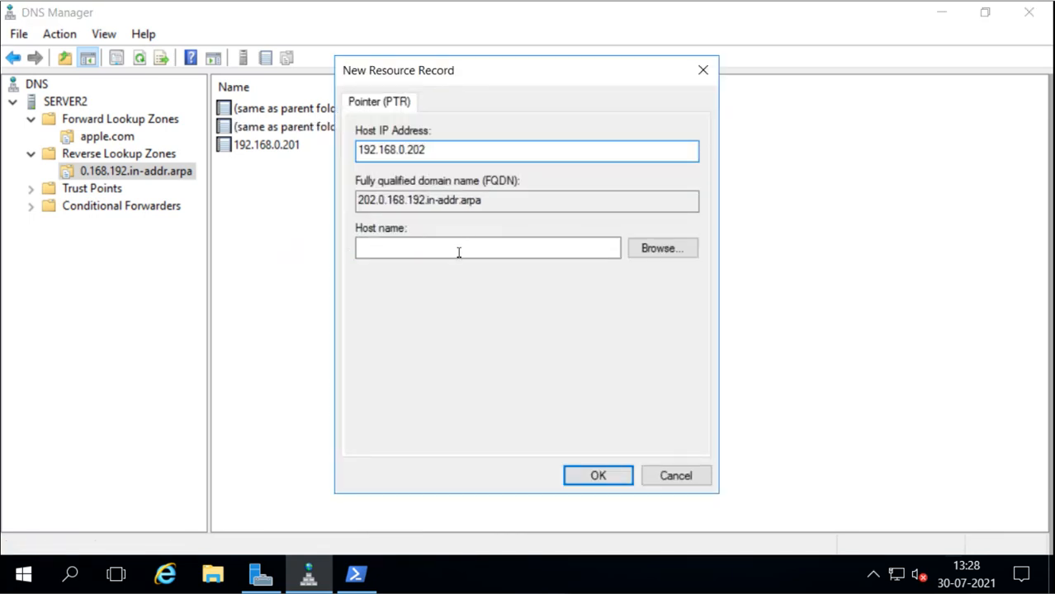
left_click(459, 252)
type("ser")
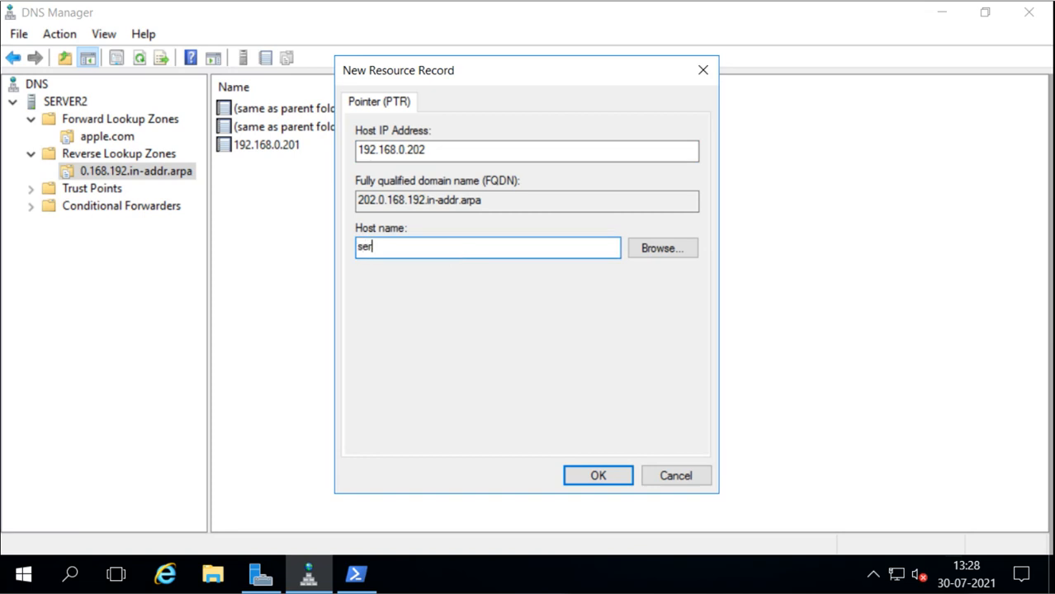
type("ver3.apple.com")
left_click(598, 476)
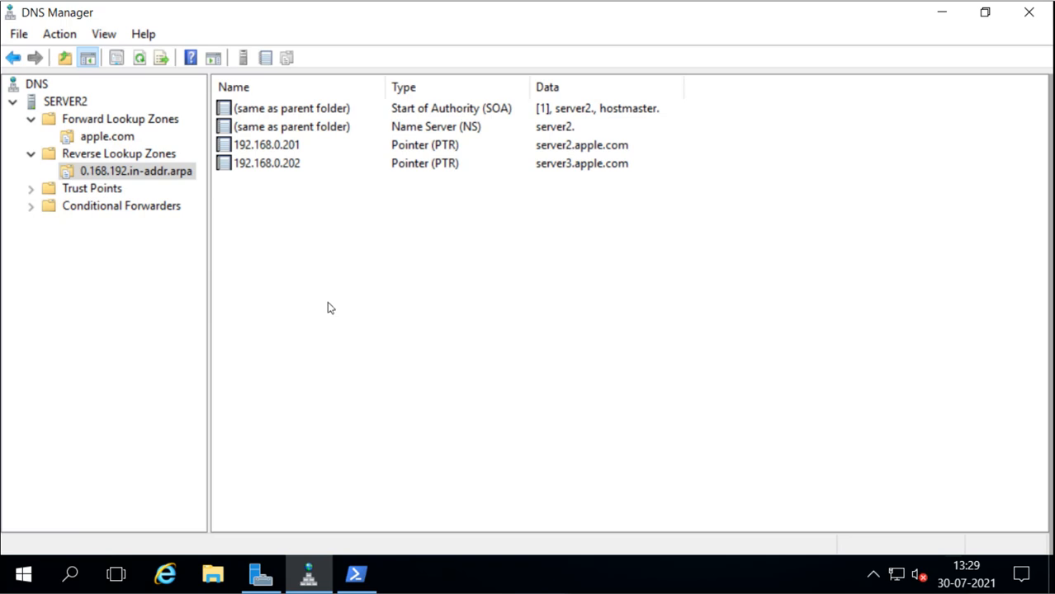
left_click(359, 576)
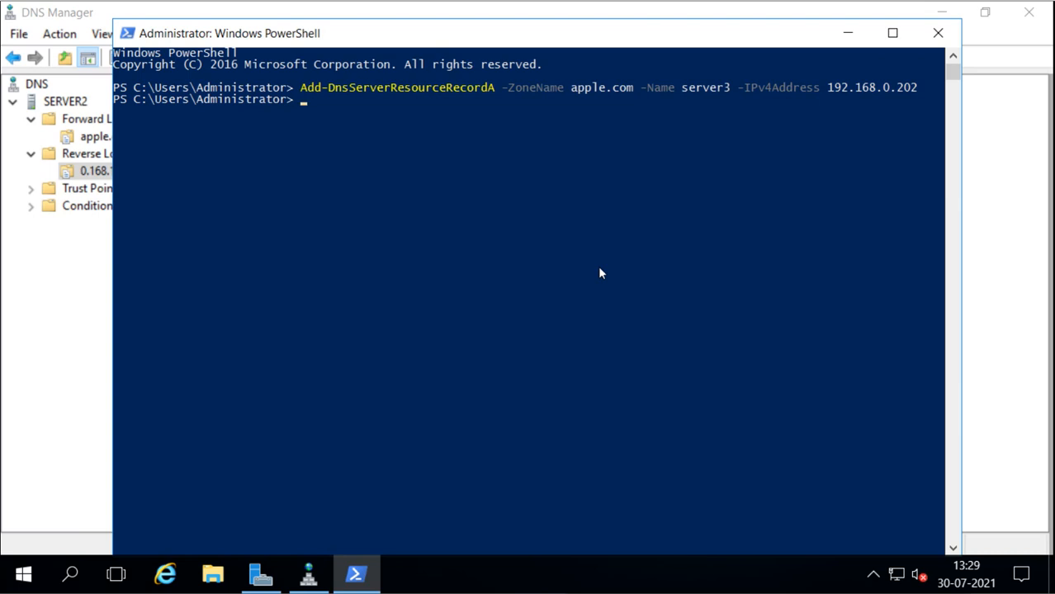
type("nslookup")
left_click(938, 33)
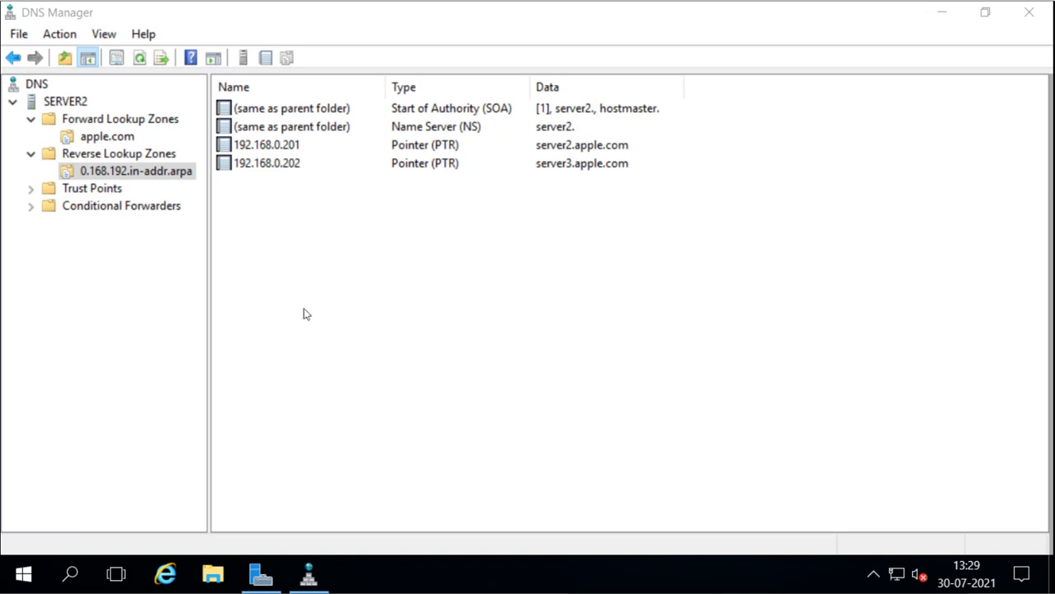
- Switch to Server Manager and open the Internet Protocol Version 4 (TCP/IPv4) properties of the Ethernet0 adapter
left_click(261, 575)
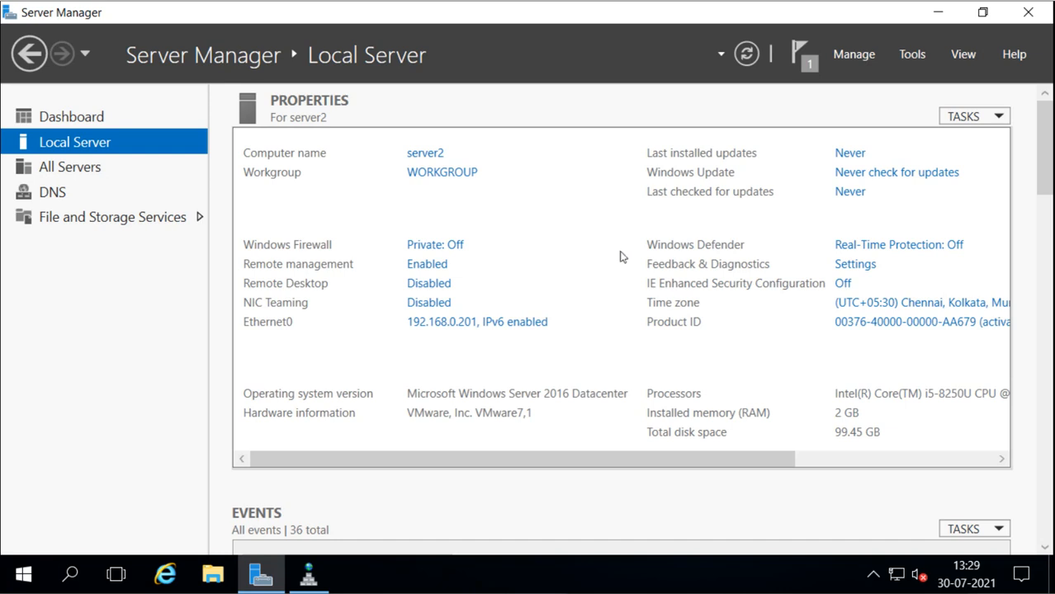
left_click(466, 324)
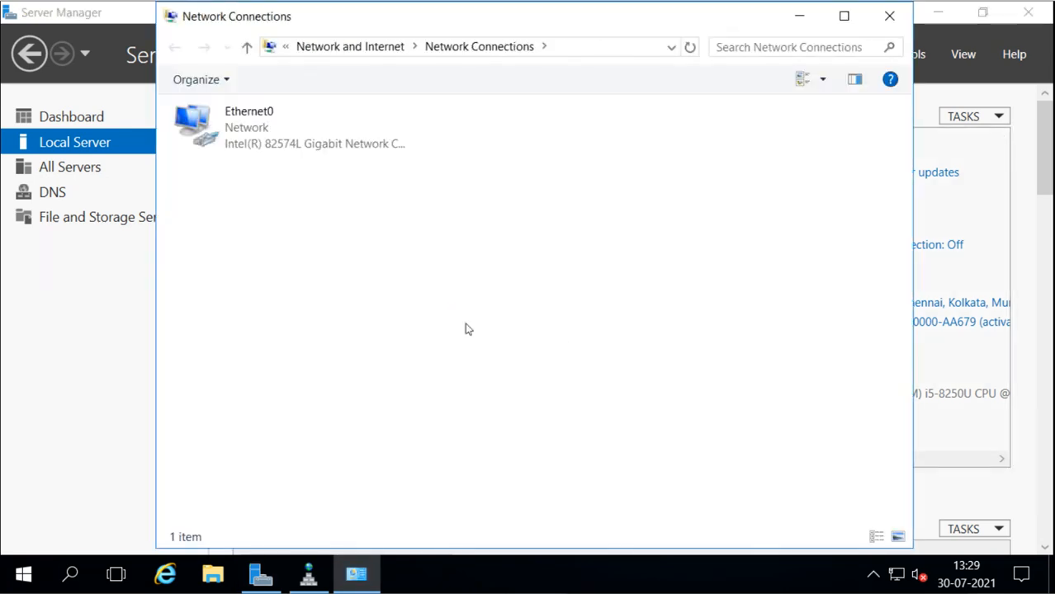
right_click(247, 131)
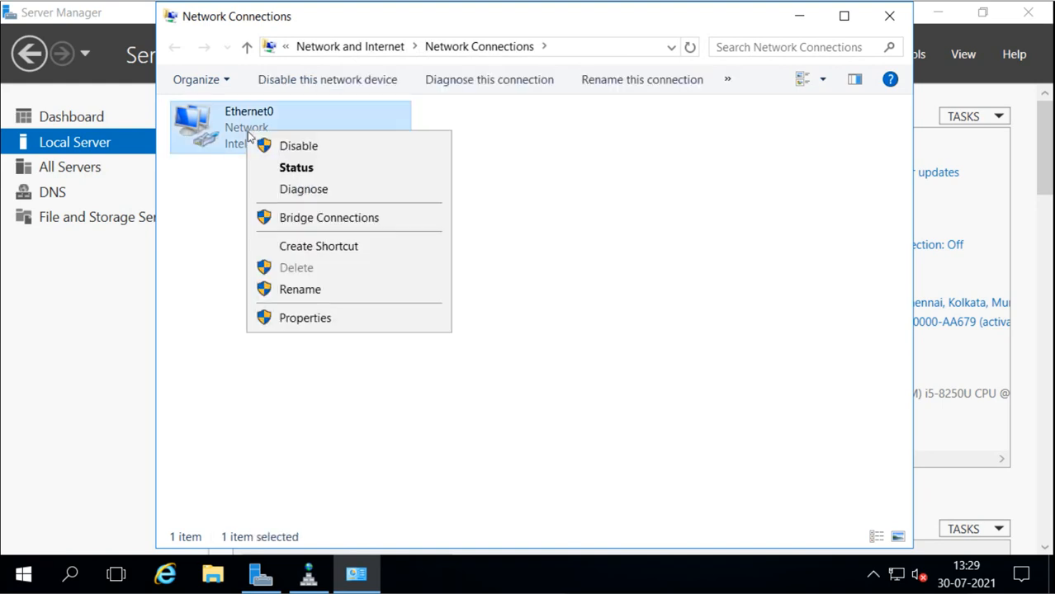
left_click(314, 320)
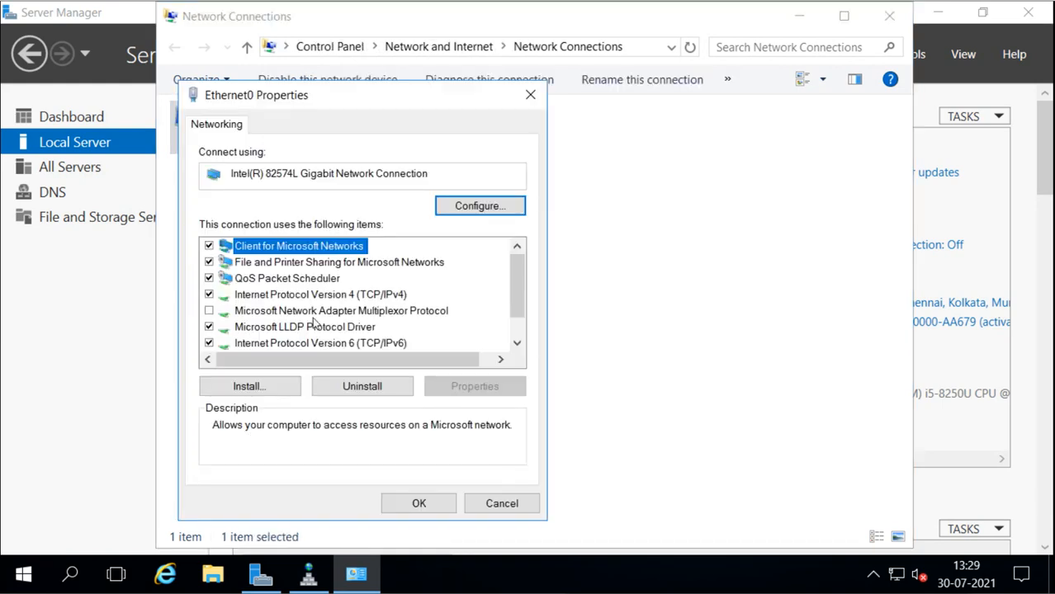
double_click(325, 299)
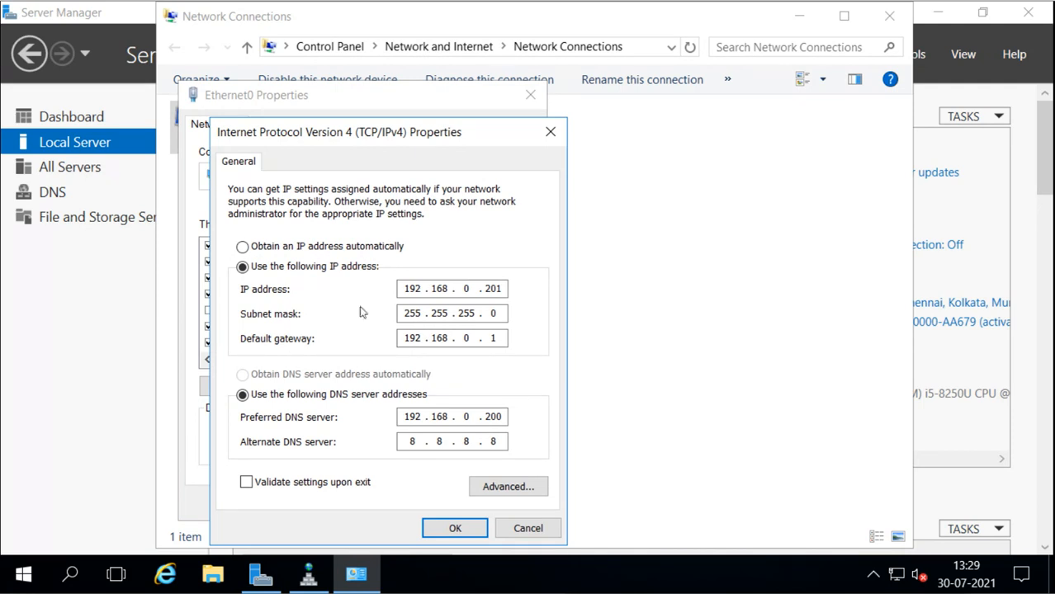
- Set the preferred DNS server to 192.168.0.201, save the adapter settings, close Network Connections and refresh Server Manager
left_click(501, 415)
key("BackSpace")
type("1")
left_click(456, 530)
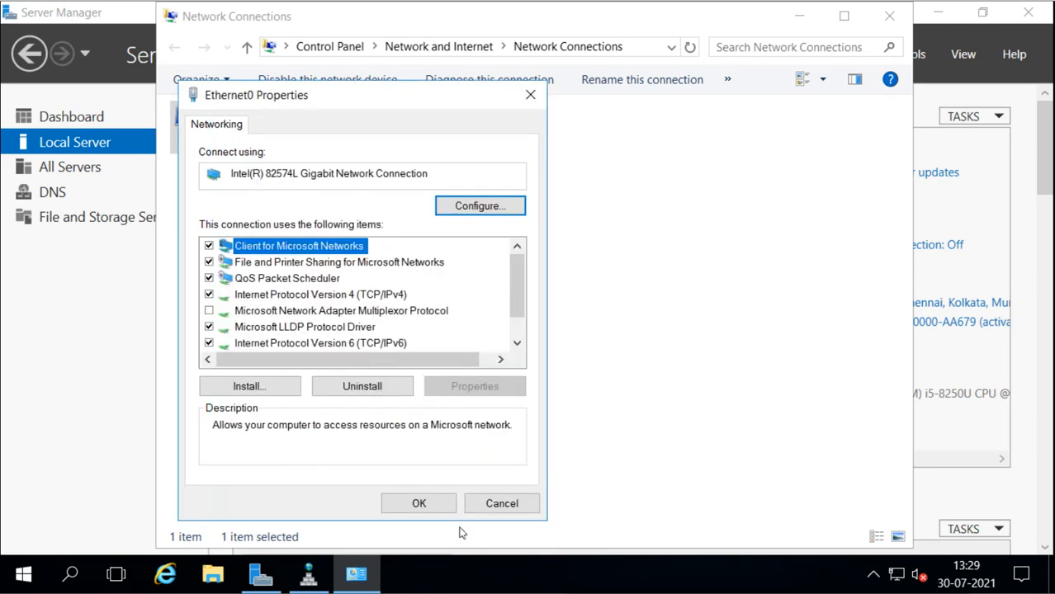
left_click(419, 509)
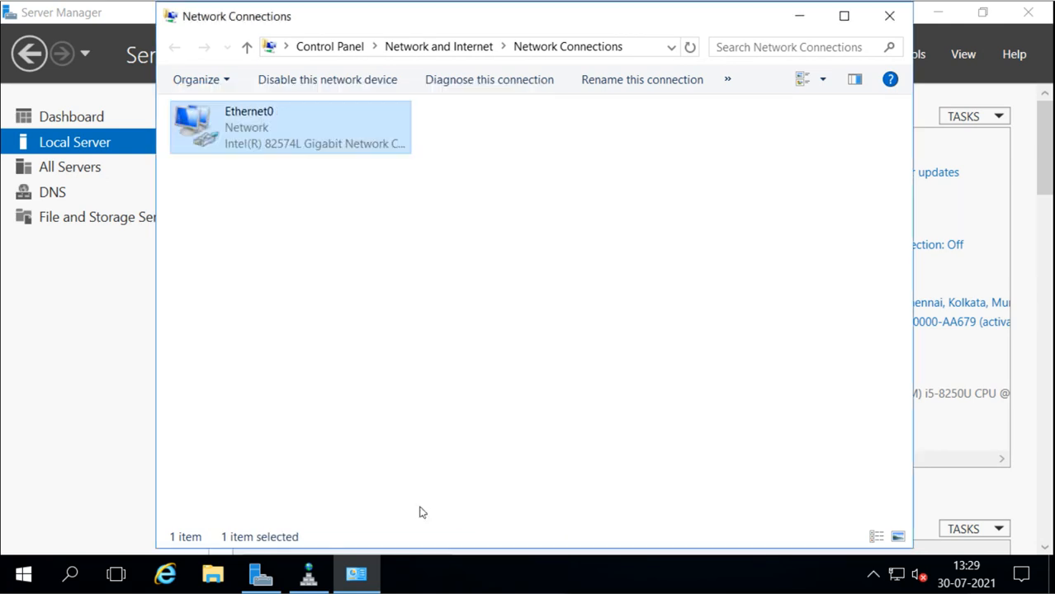
left_click(890, 16)
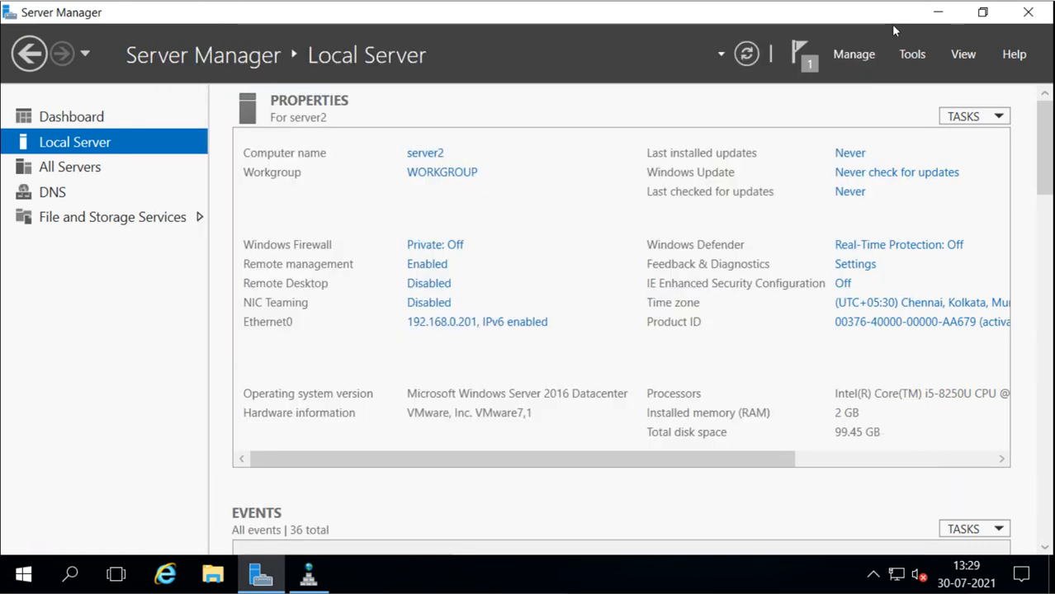
left_click(751, 56)
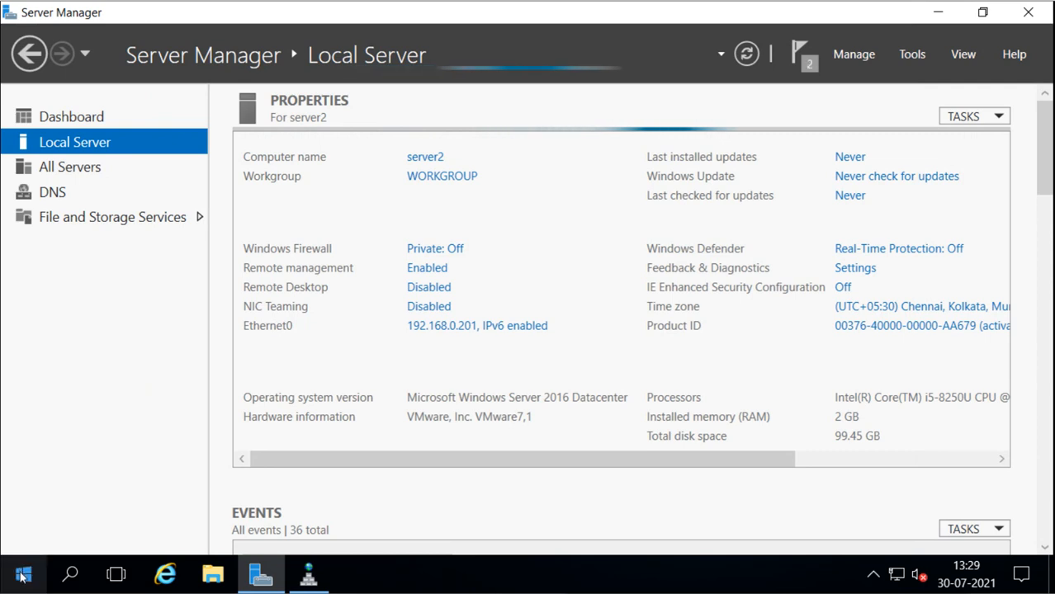
- Start nslookup in a new Command Prompt and check the default DNS server's name and address
right_click(23, 576)
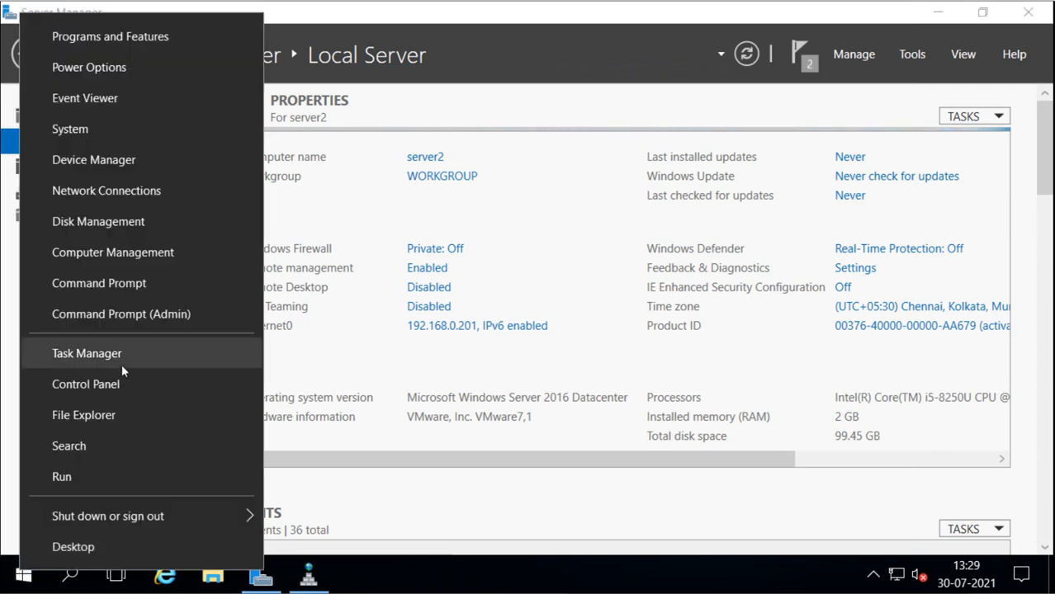
left_click(128, 285)
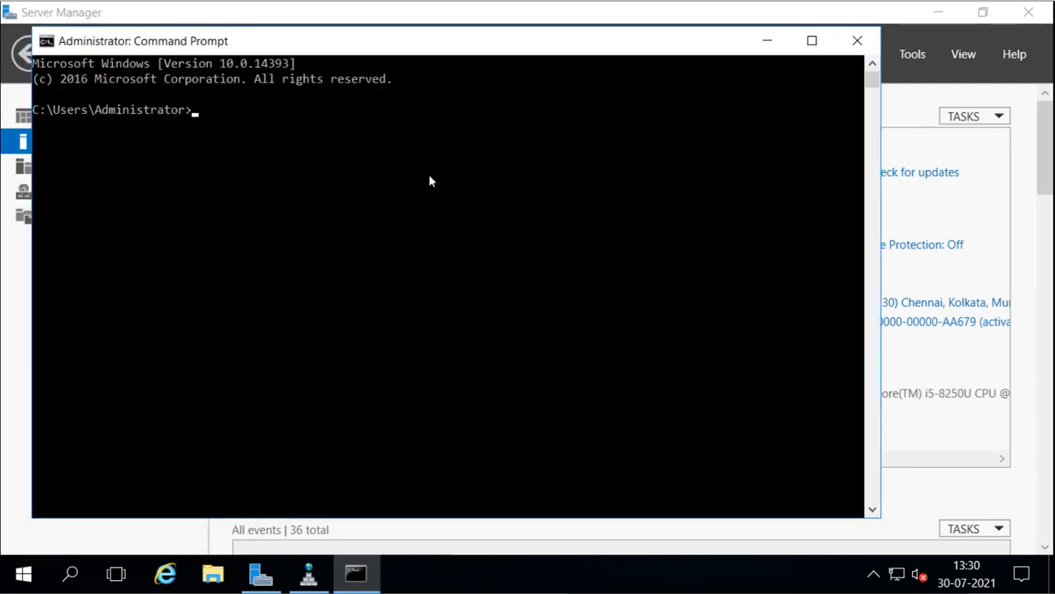
left_click_drag(526, 50, 604, 86)
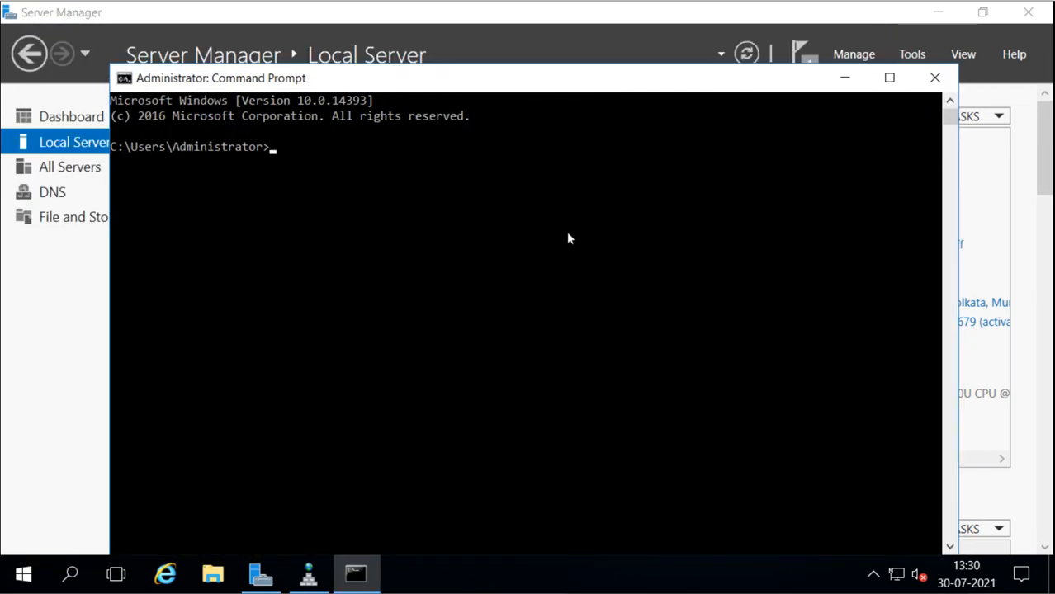
type("nslookup")
key("Return")
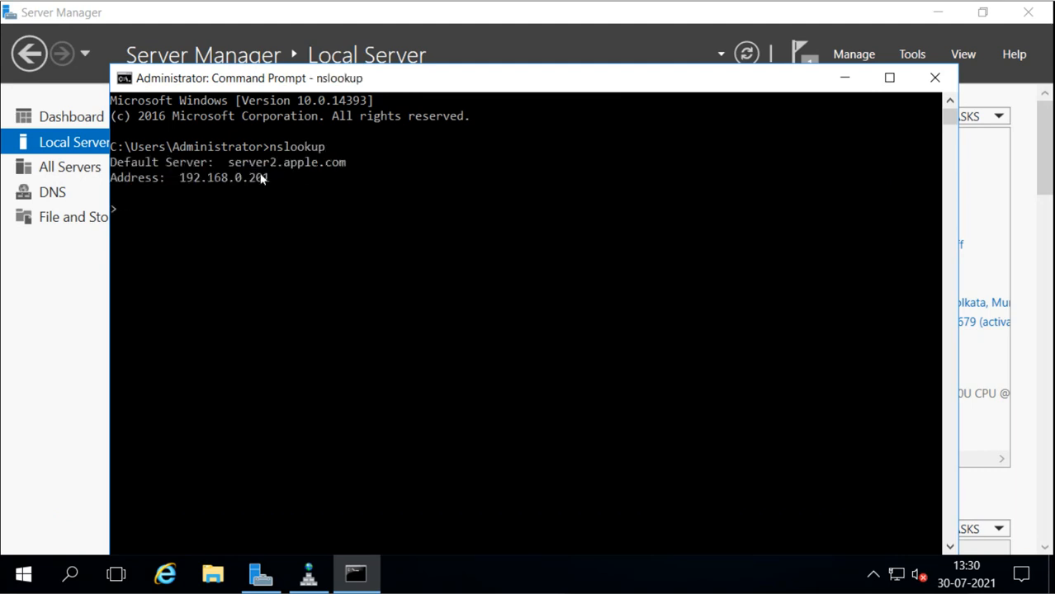
left_click_drag(195, 165, 371, 171)
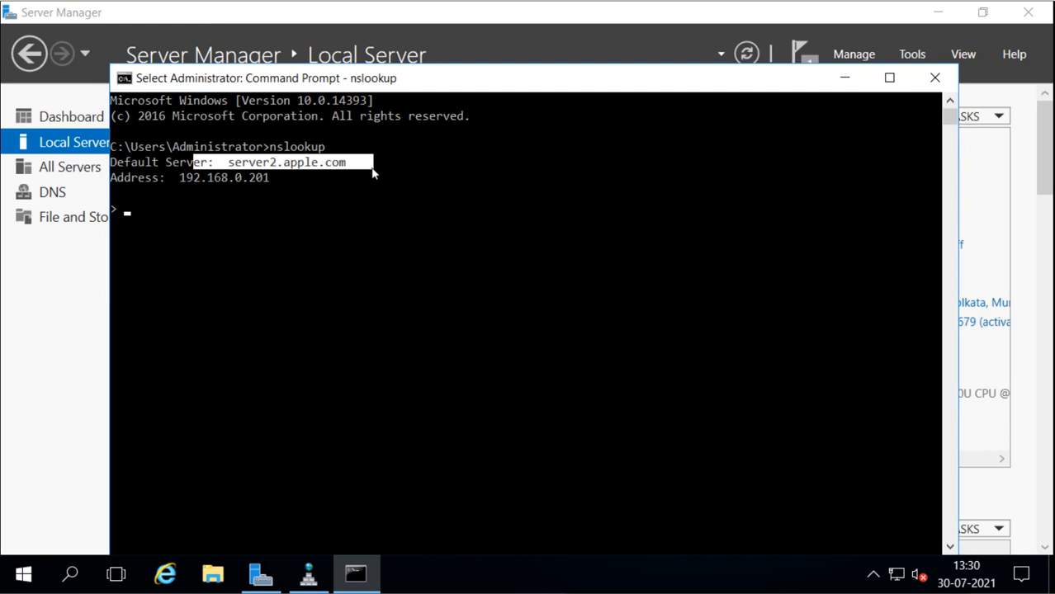
left_click_drag(167, 177, 286, 183)
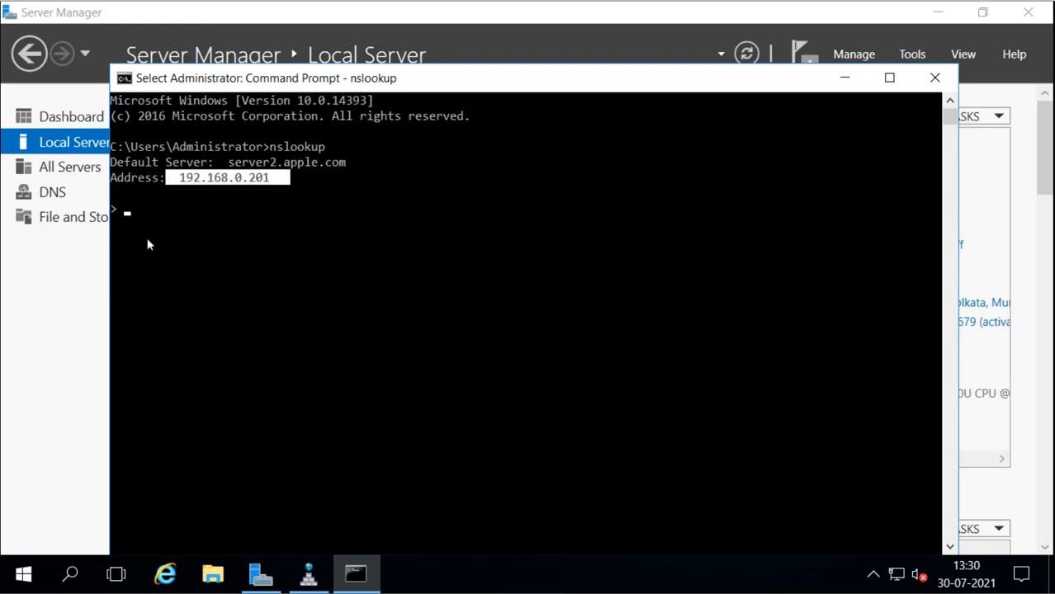
left_click(272, 268)
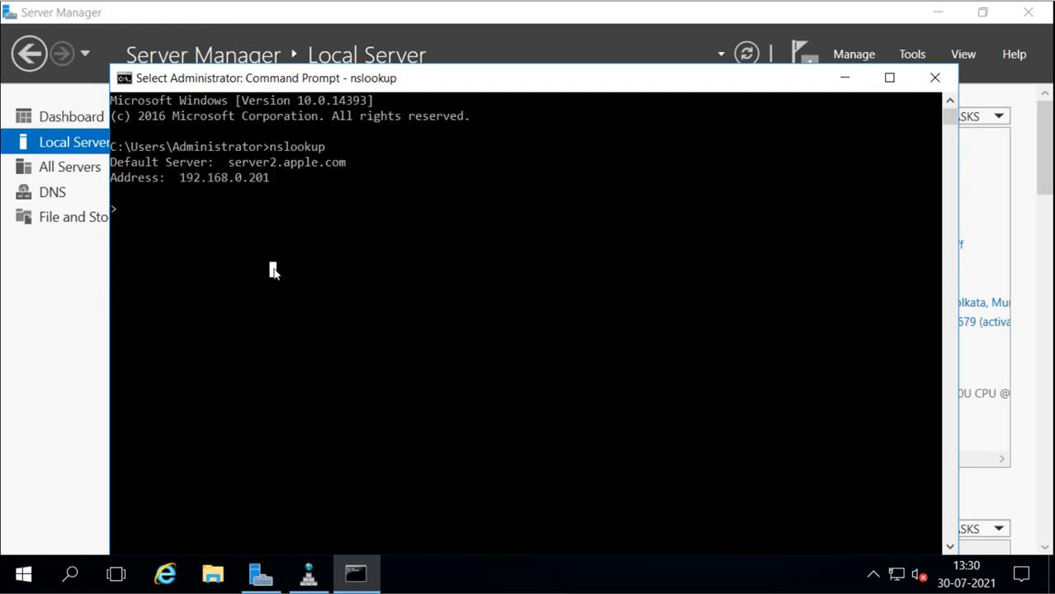
- Look up the short name server2 in nslookup and check the responding server's name and address
type("server2")
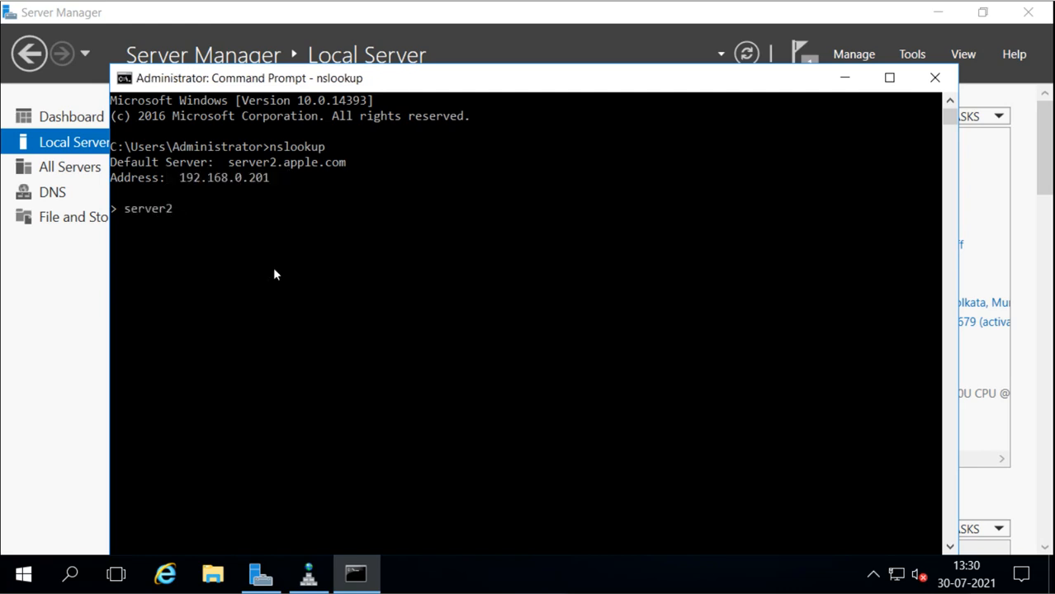
key("Return")
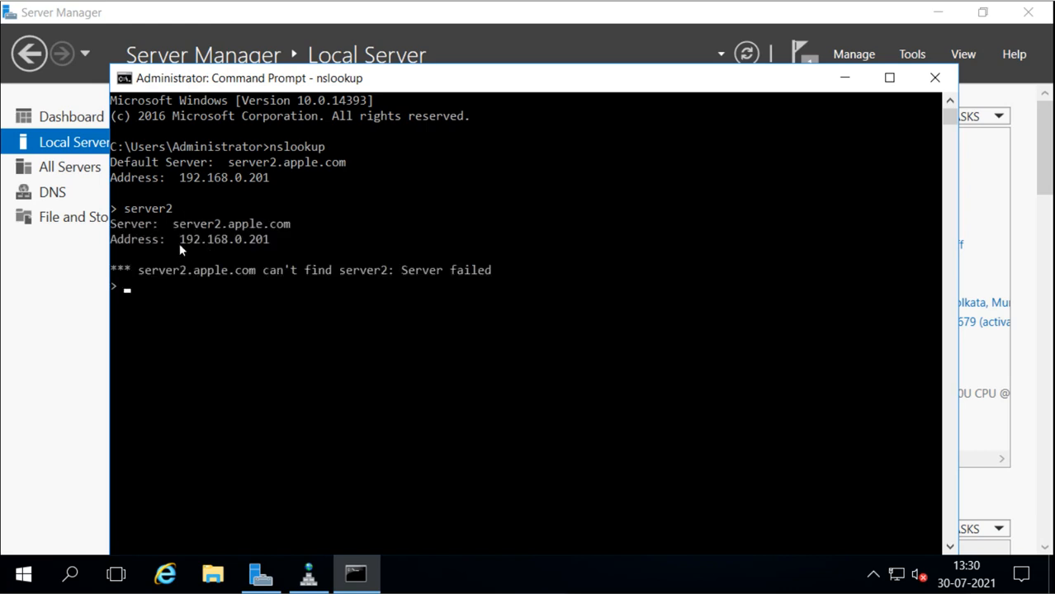
left_click(188, 223)
left_click_drag(277, 223, 308, 224)
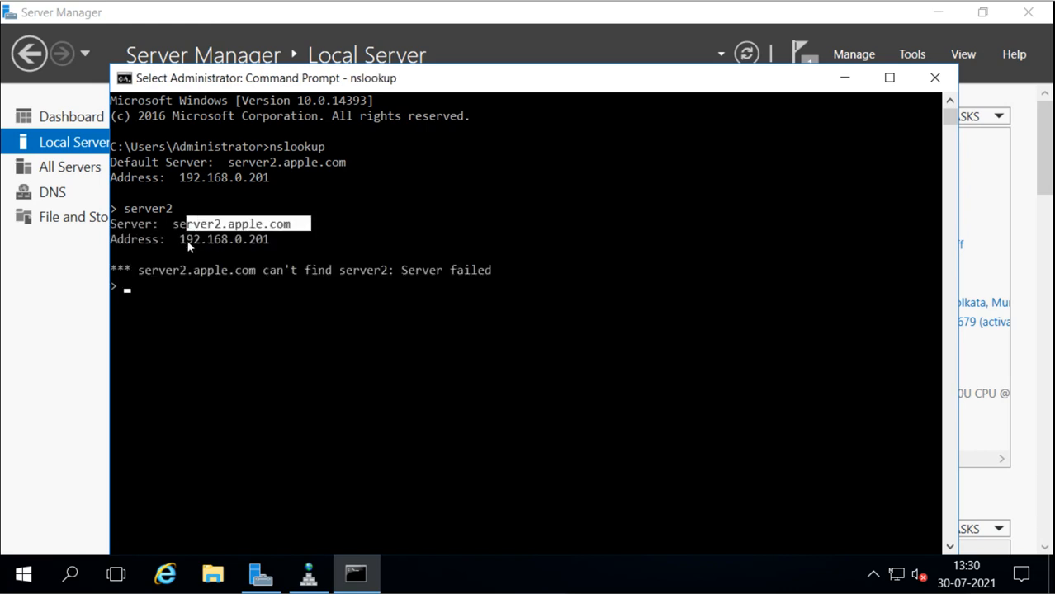
left_click_drag(181, 239, 324, 241)
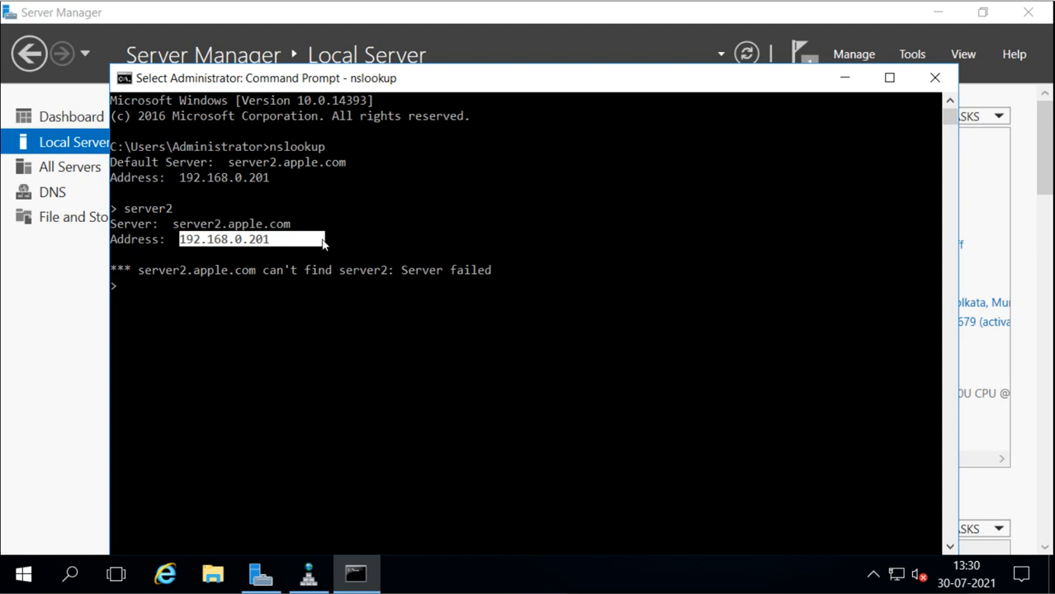
left_click(294, 302)
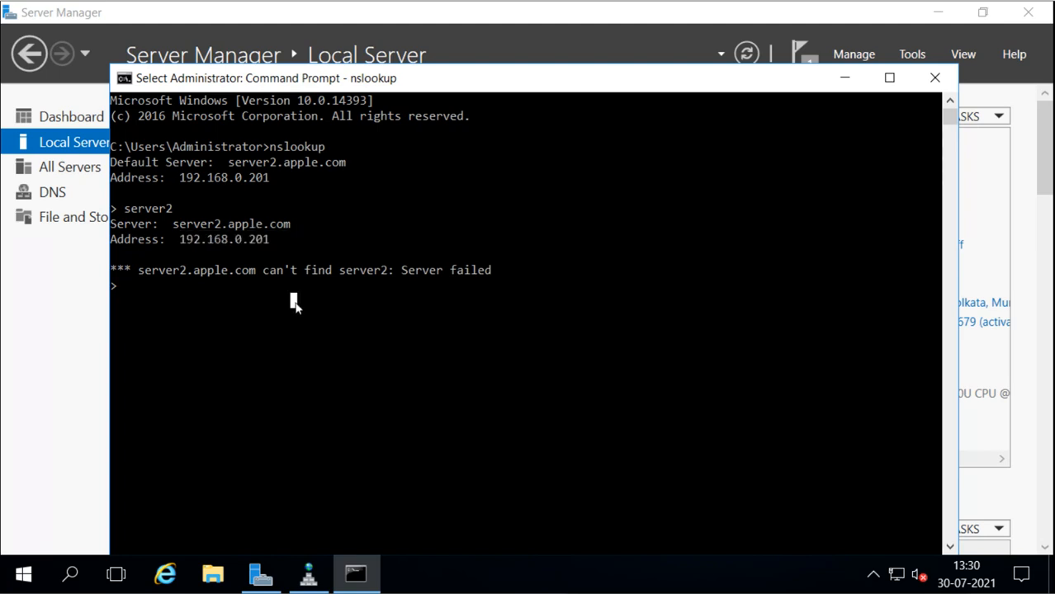
- Run a reverse lookup of 192.168.0.201 in nslookup and check the returned name and address
type("192.168")
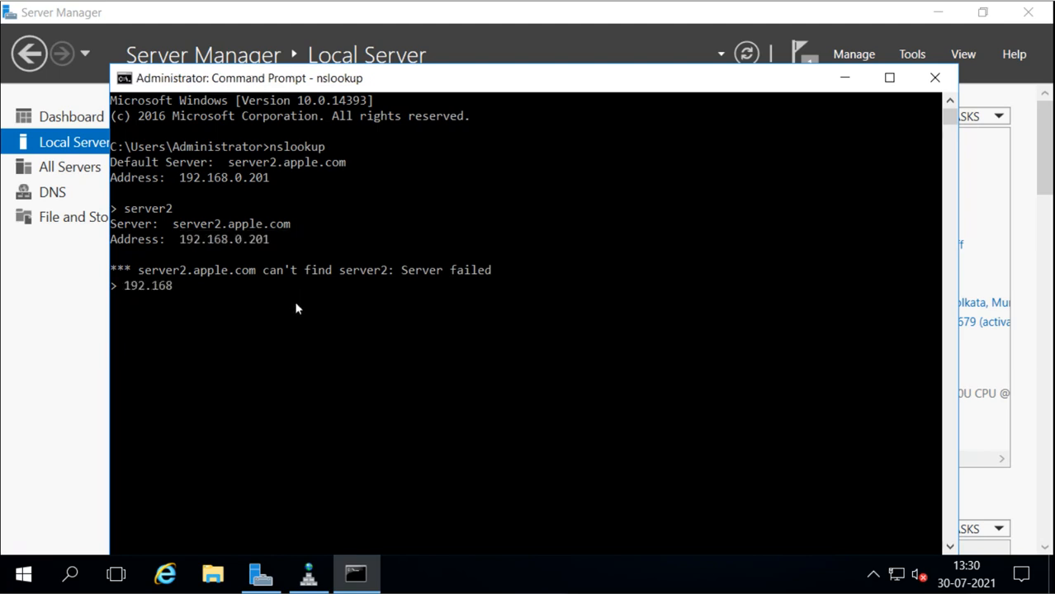
type(".0.201")
key("Return")
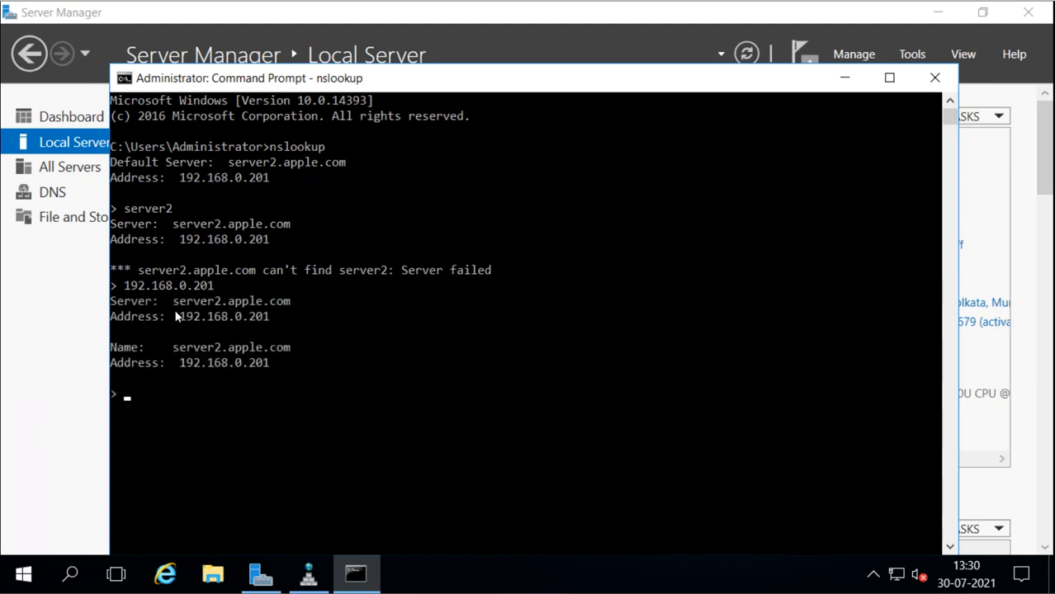
left_click_drag(139, 303, 312, 319)
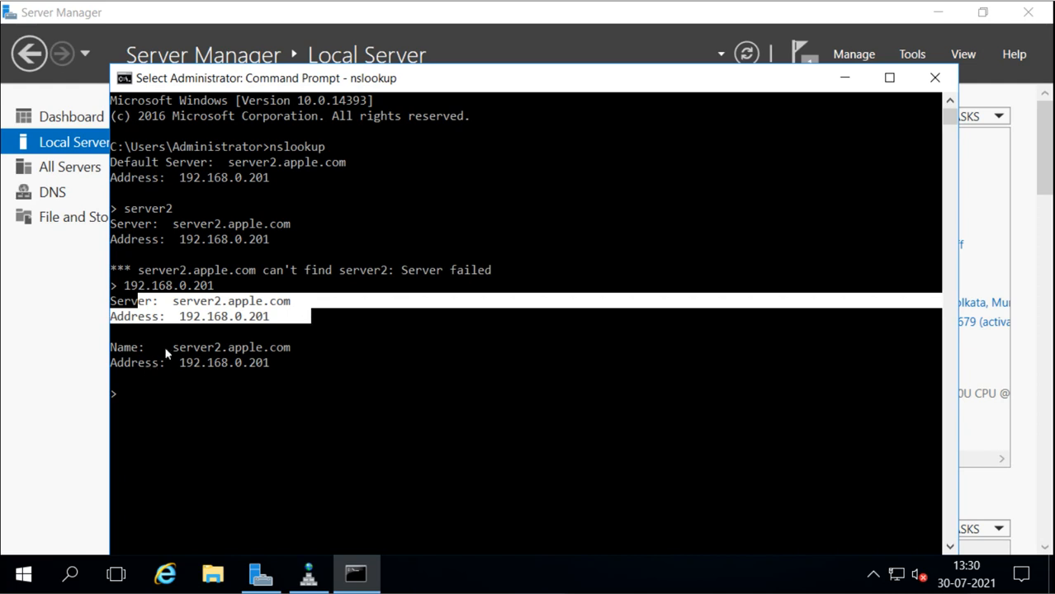
left_click_drag(175, 350, 275, 367)
left_click(181, 363)
left_click(288, 423)
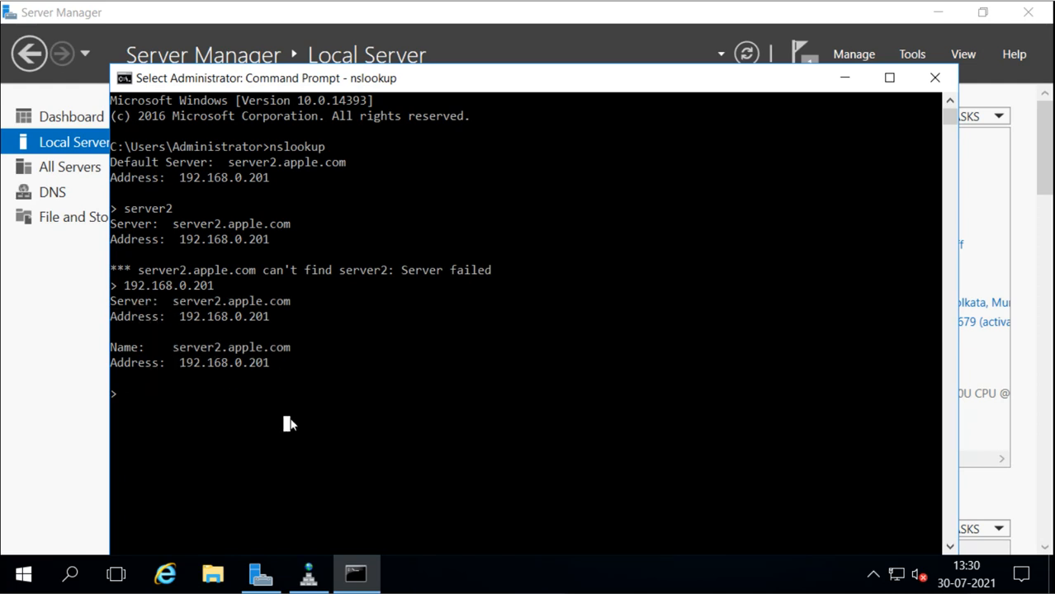
- Look up server3.apple.com in nslookup to test its host record
type("server3")
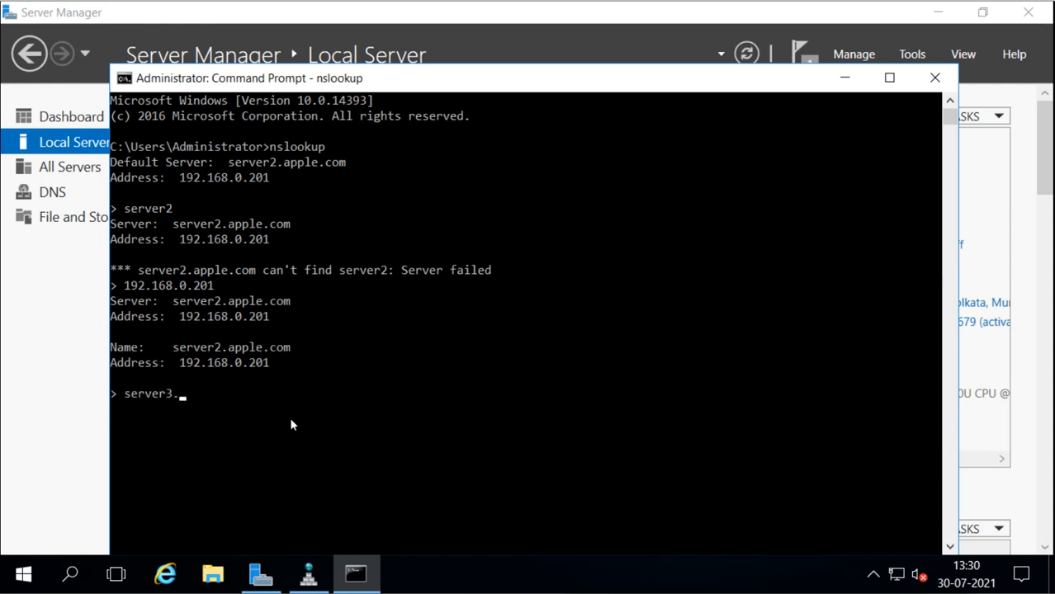
type(".apple.com")
key("Return")
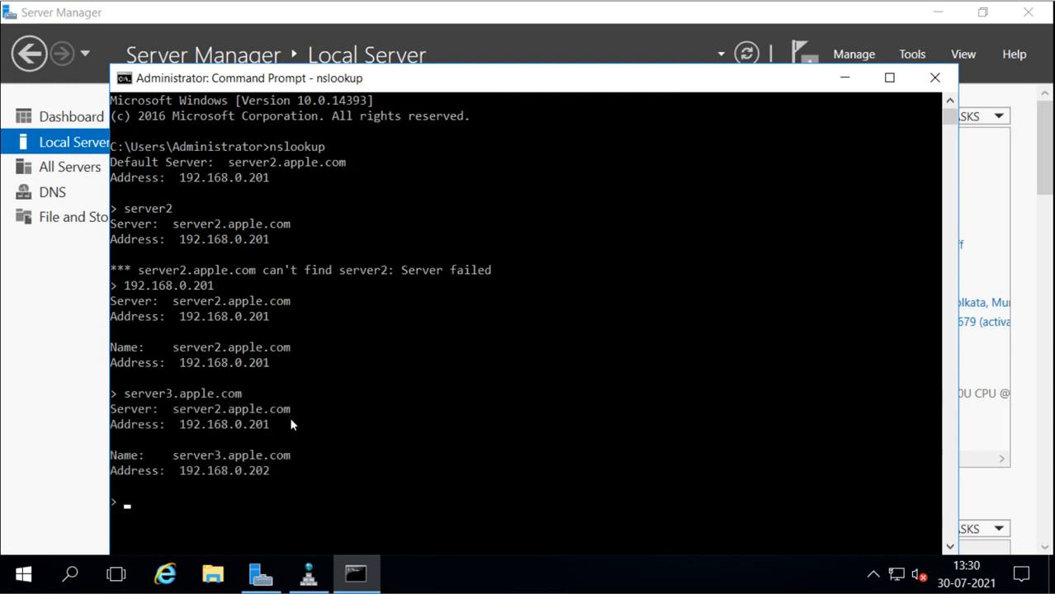
- Check the responding DNS server and the resolved name and address in the server3.apple.com lookup result
left_click_drag(132, 410, 303, 427)
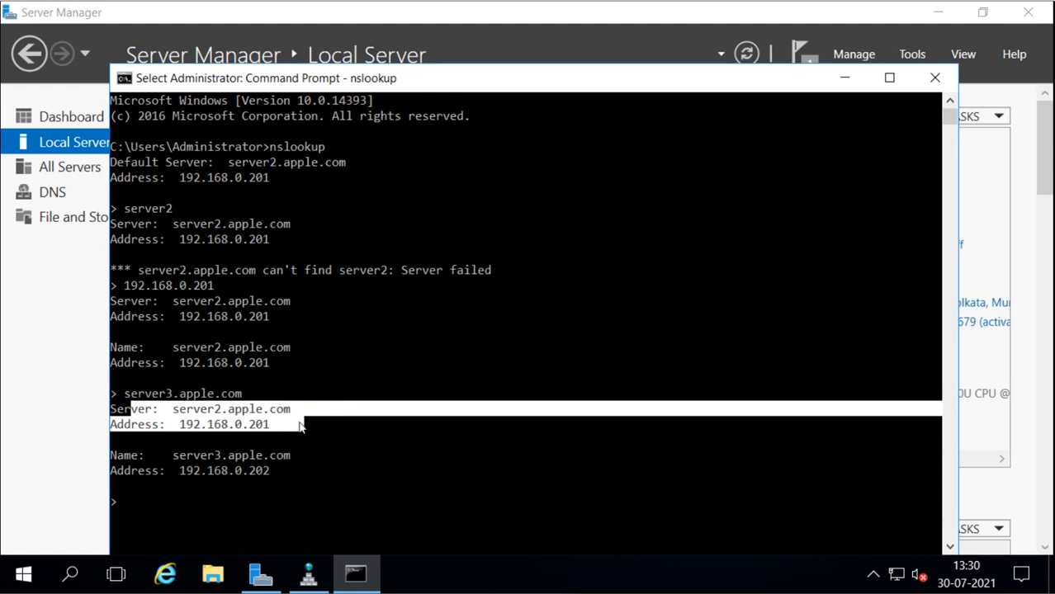
left_click_drag(133, 455, 186, 458)
left_click_drag(164, 407, 296, 426)
left_click_drag(123, 456, 299, 459)
left_click(151, 471)
left_click_drag(151, 472, 295, 472)
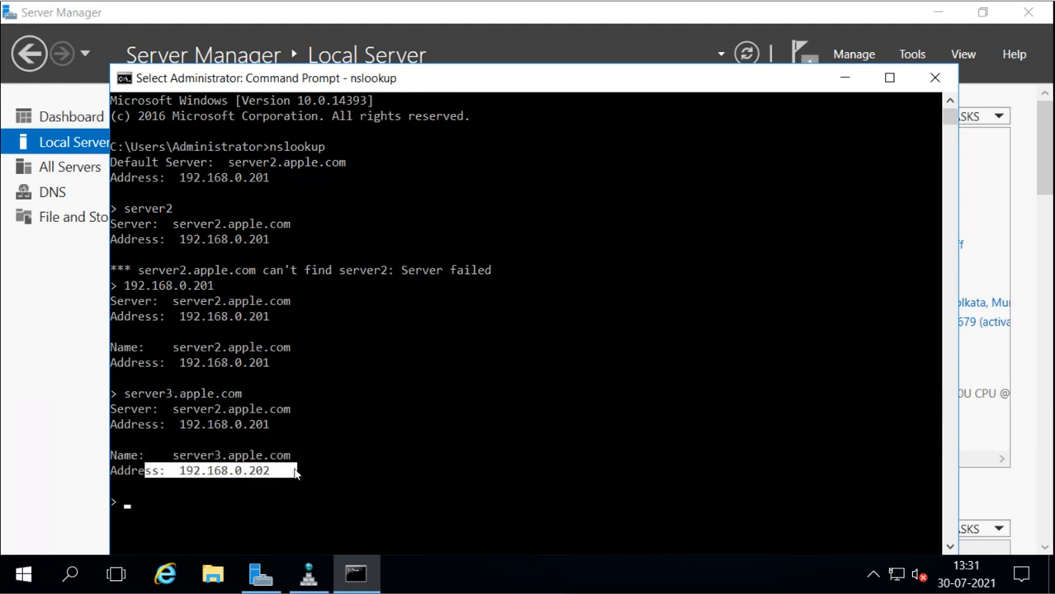
- Run a reverse lookup of 192.168.0.202 in nslookup and check the returned host name
type("192.1")
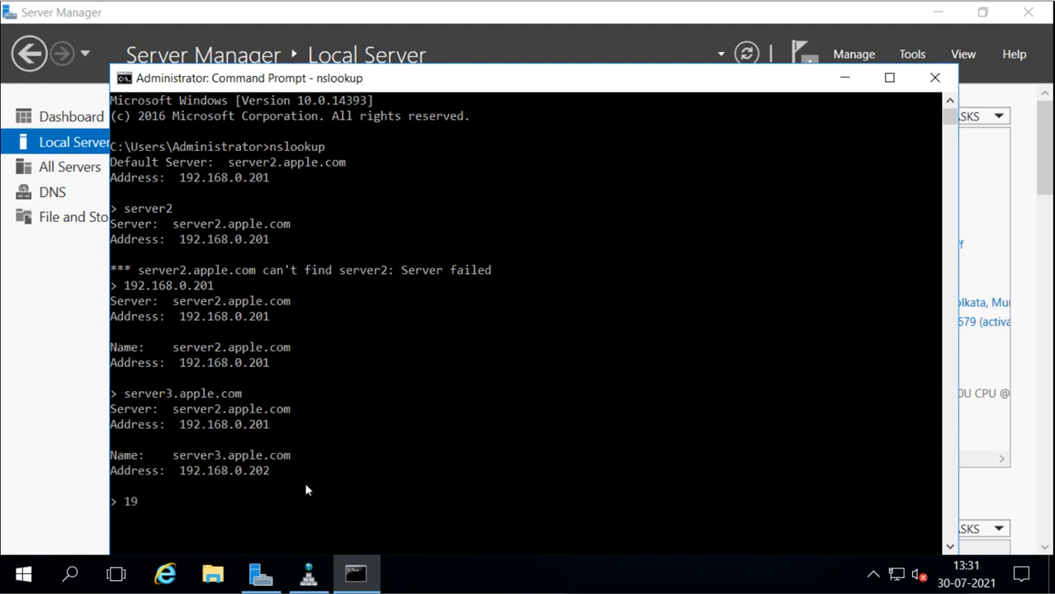
type("68.0.202")
key("Return")
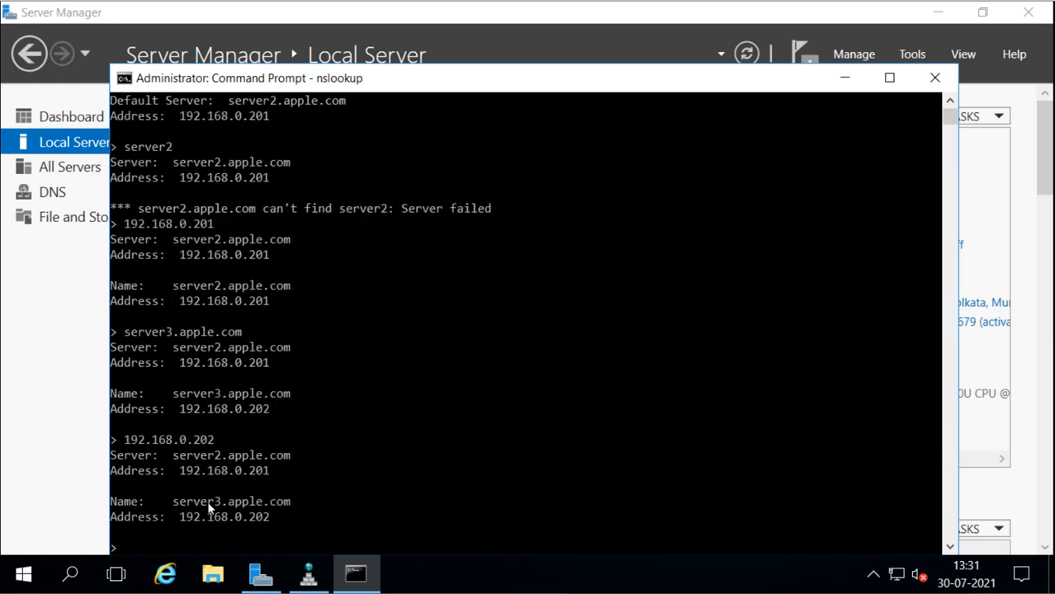
left_click_drag(177, 500, 309, 507)
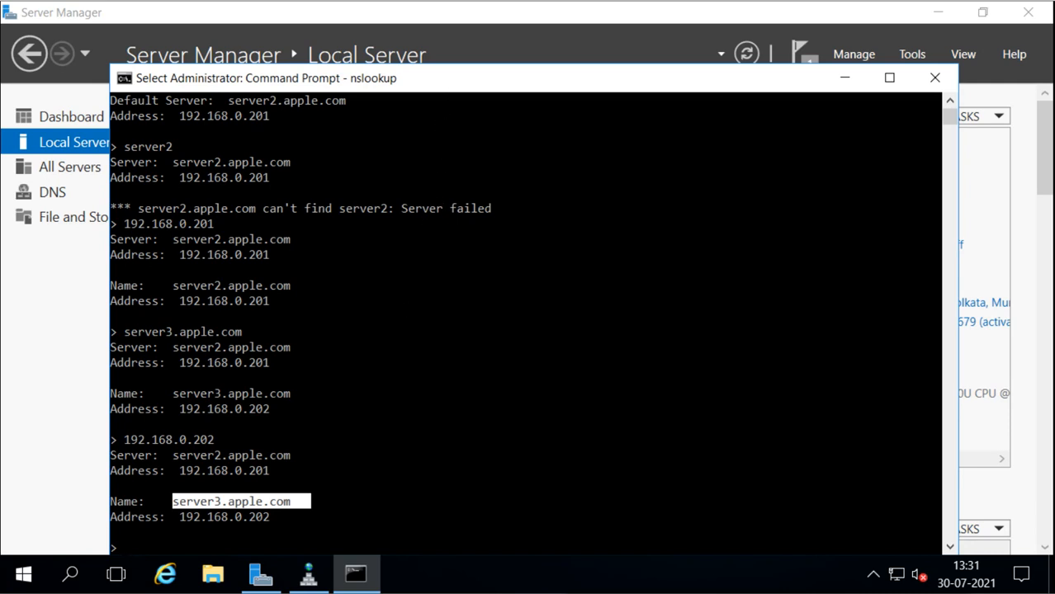
left_click_drag(442, 89, 434, 30)
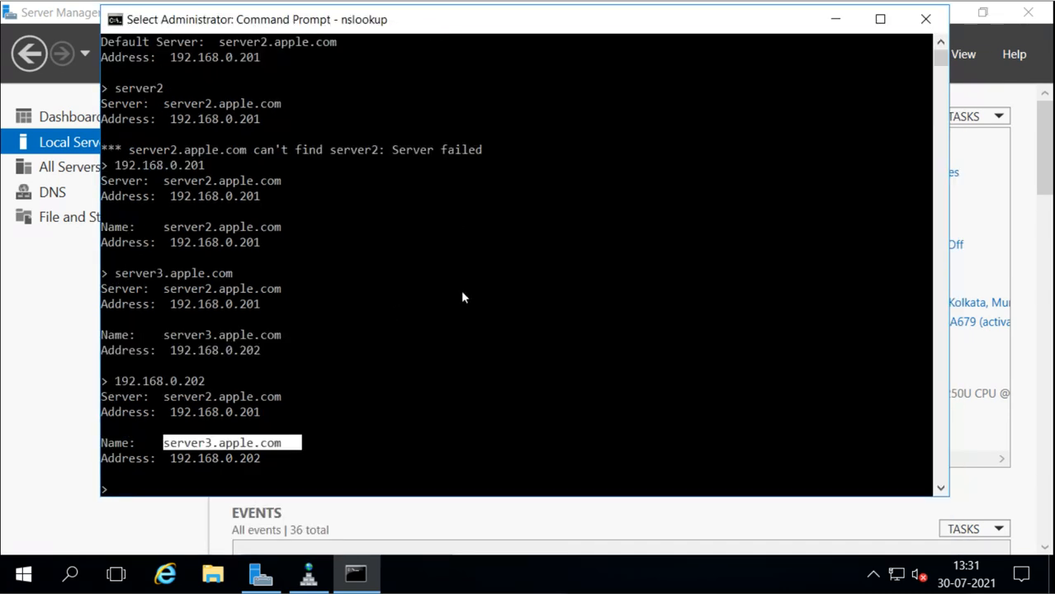
type("www.")
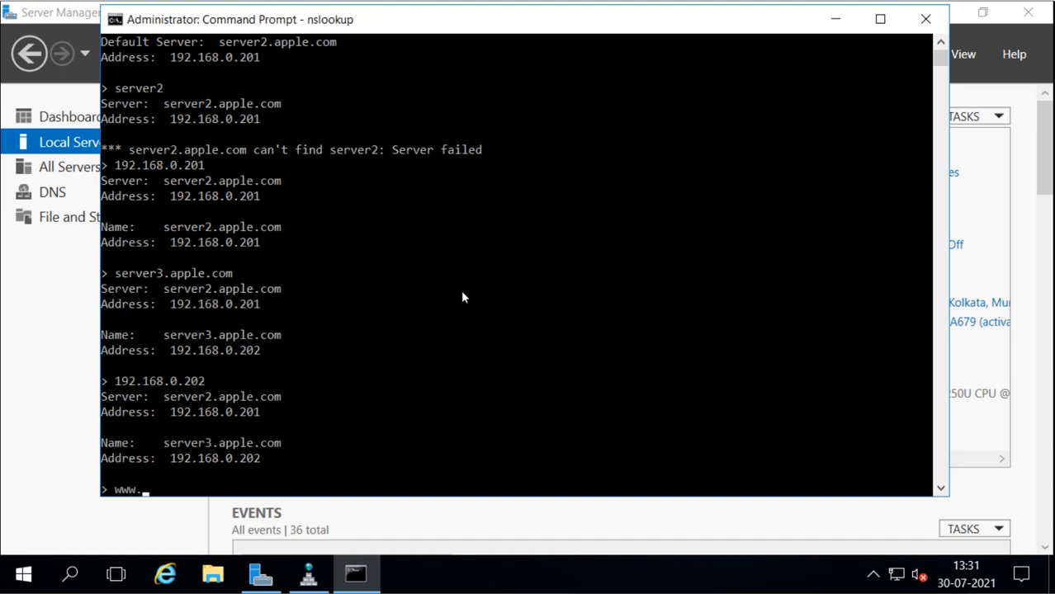
type("apple.com")
key("Return")
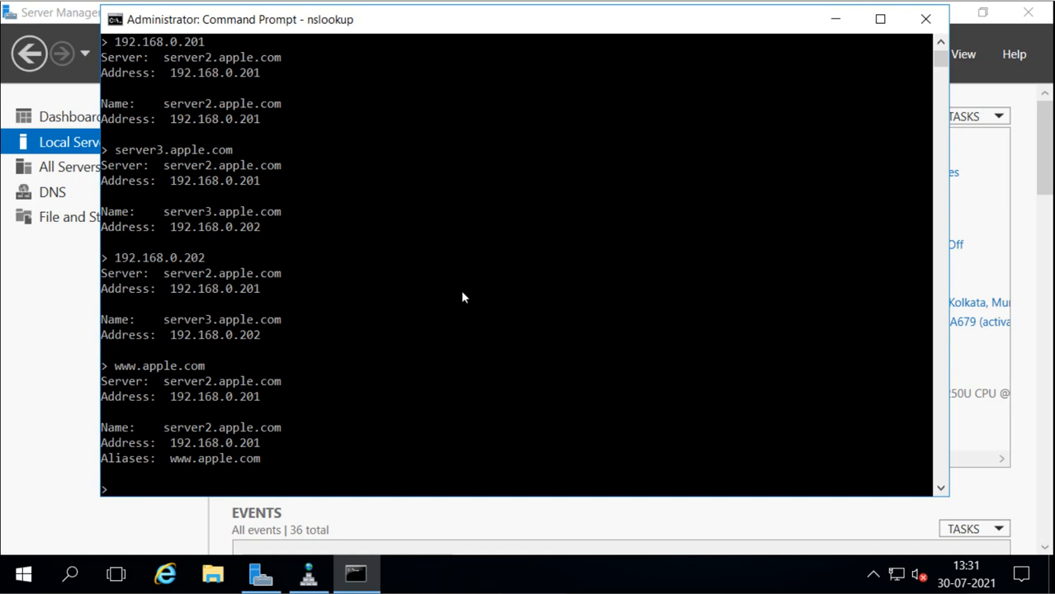
left_click_drag(145, 381, 282, 396)
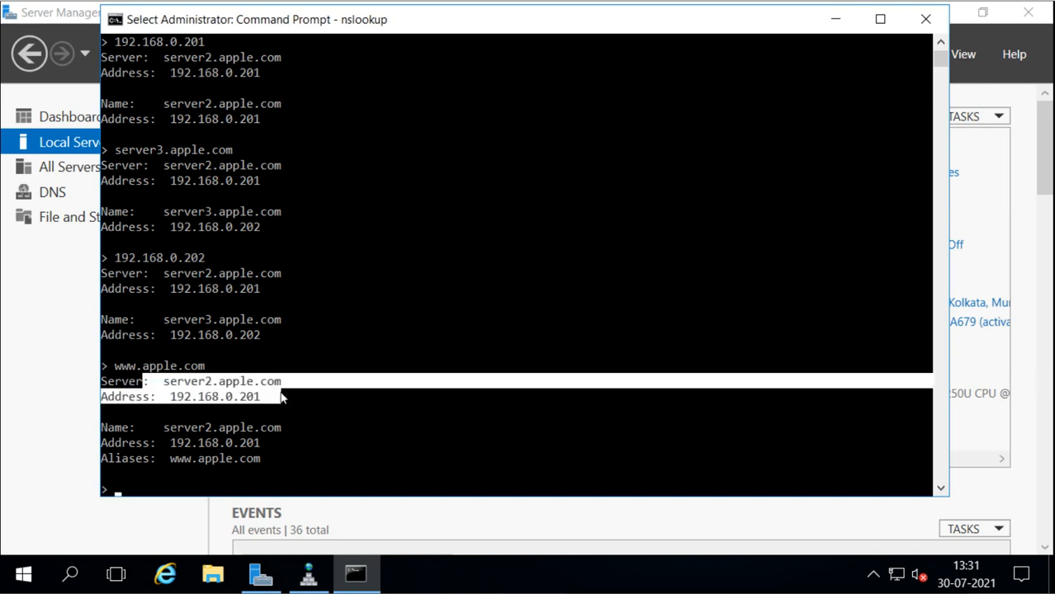
left_click(142, 428)
left_click_drag(191, 428, 286, 428)
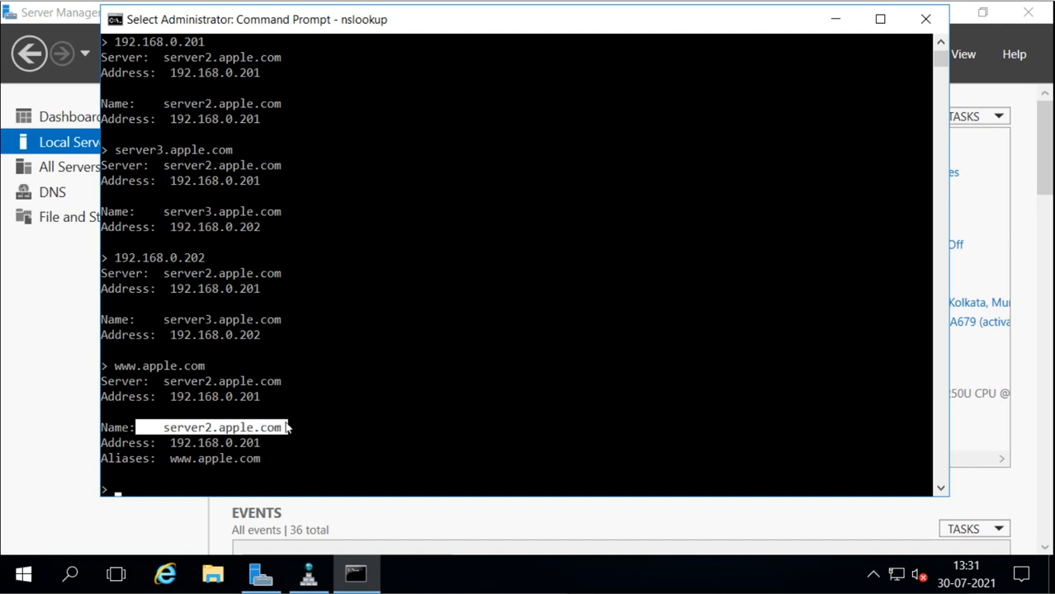
left_click_drag(160, 442, 265, 446)
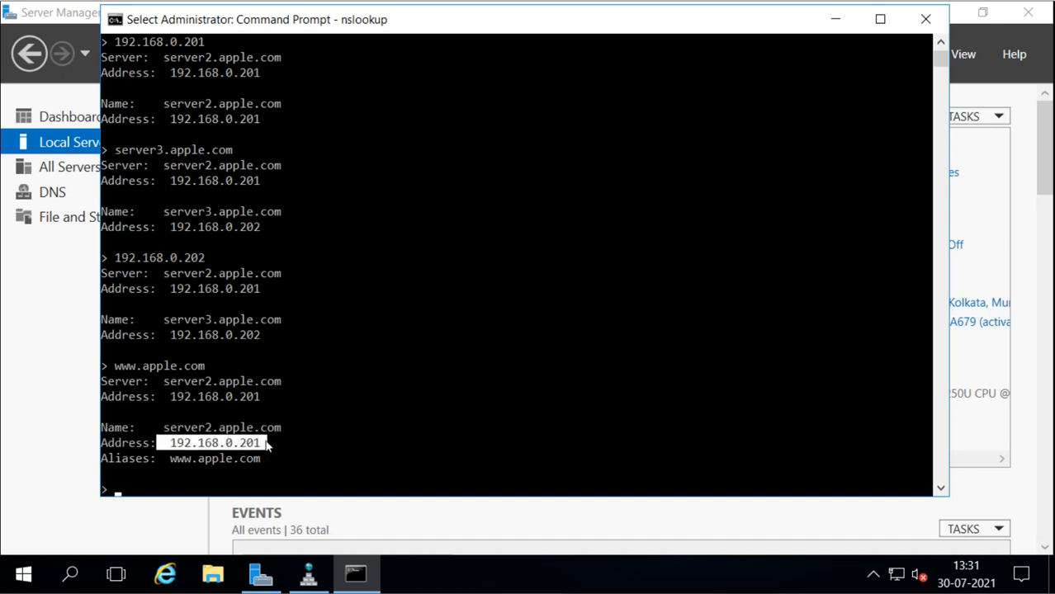
left_click_drag(165, 459, 276, 472)
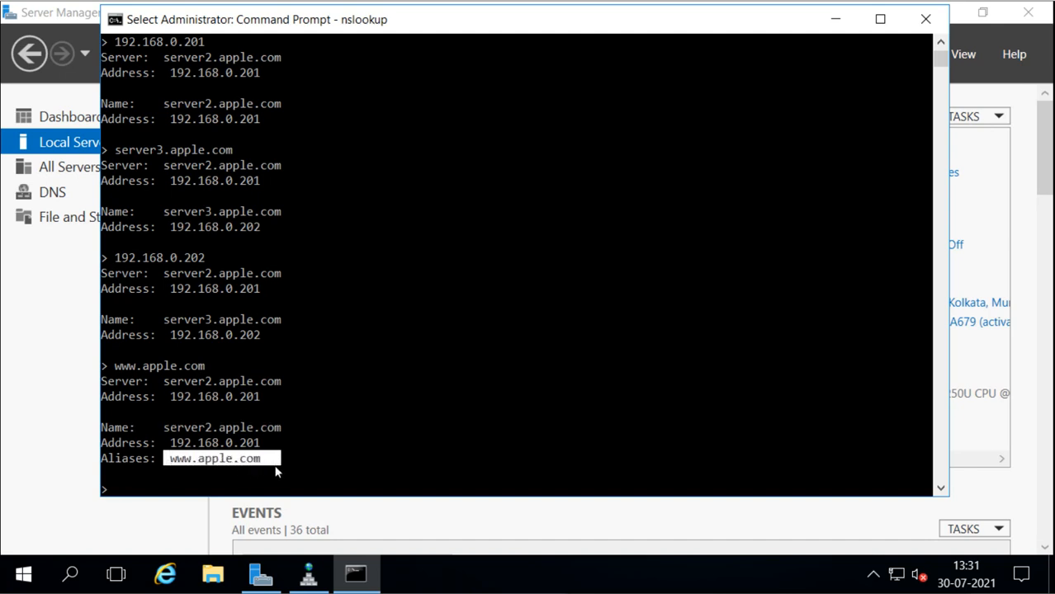
left_click(338, 475)
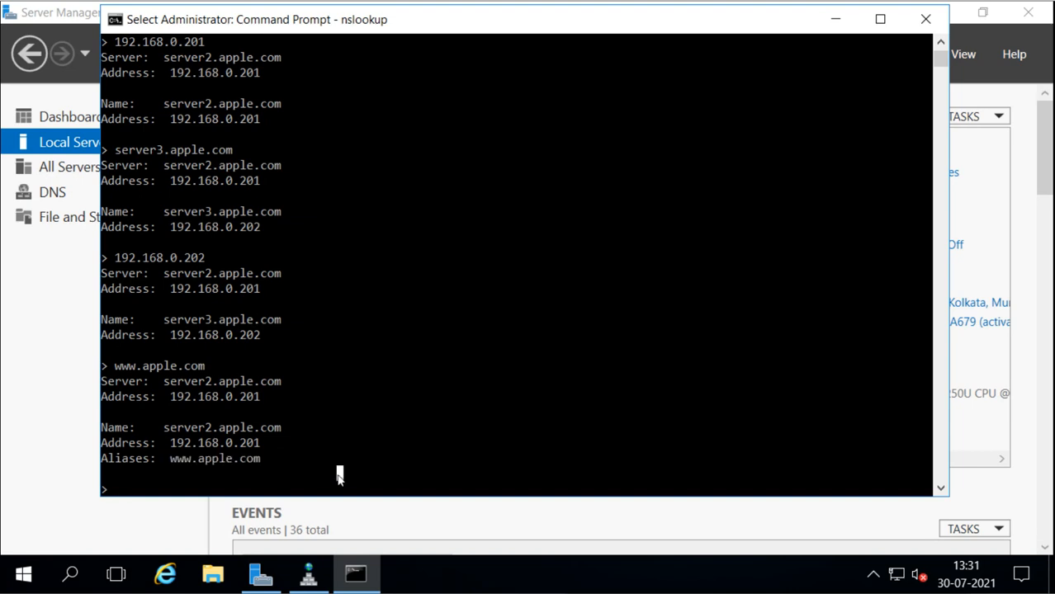
- Look up mail1.apple.com in nslookup and check the returned host name, address and alias
type("mai")
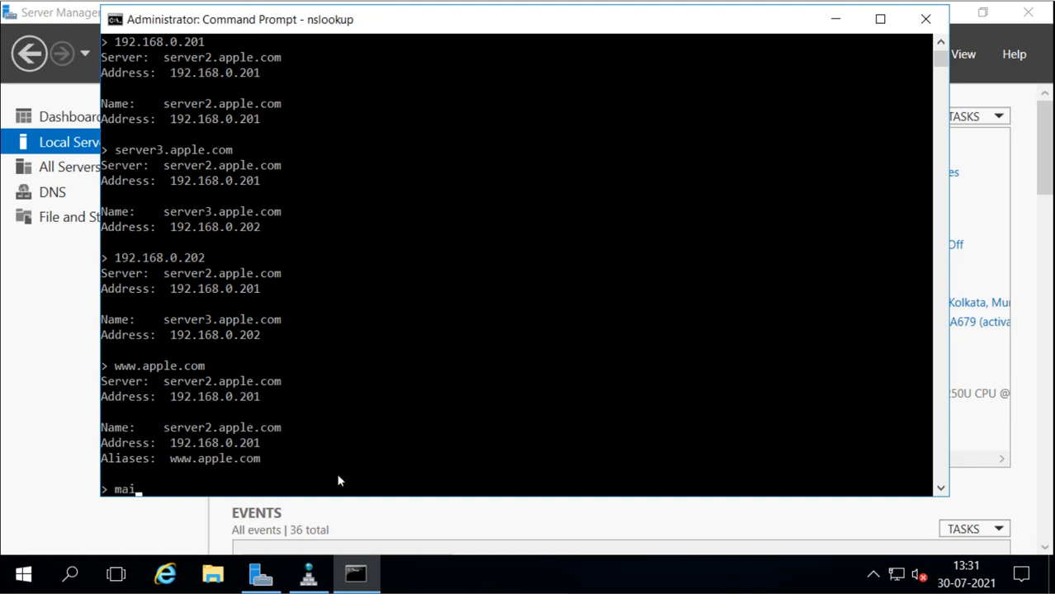
type("l1.apple.com")
key("Return")
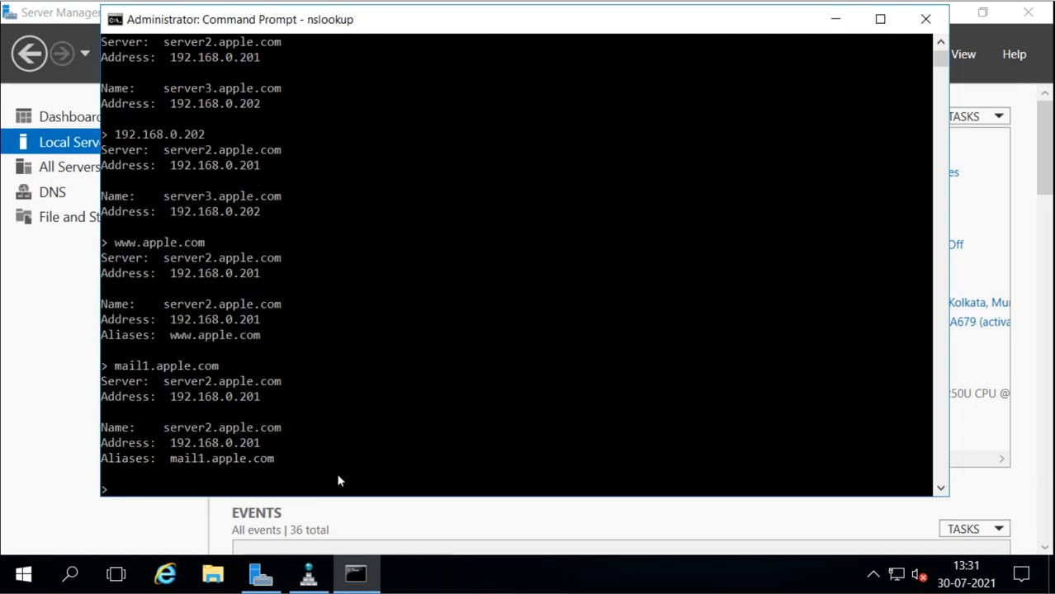
left_click(128, 422)
left_click_drag(160, 423, 282, 428)
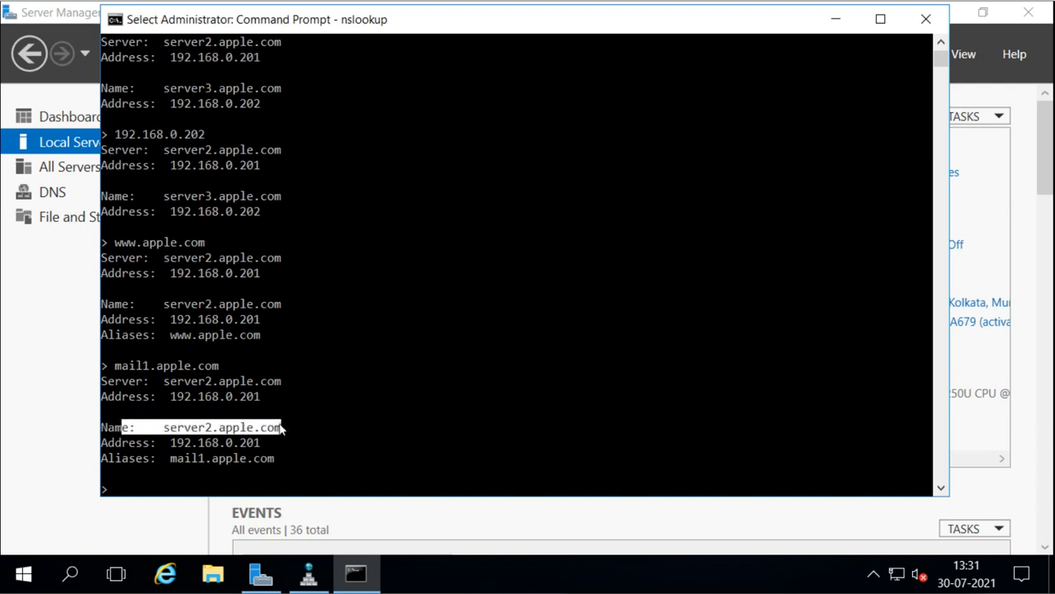
left_click(168, 444)
left_click_drag(178, 446, 277, 467)
left_click(169, 461)
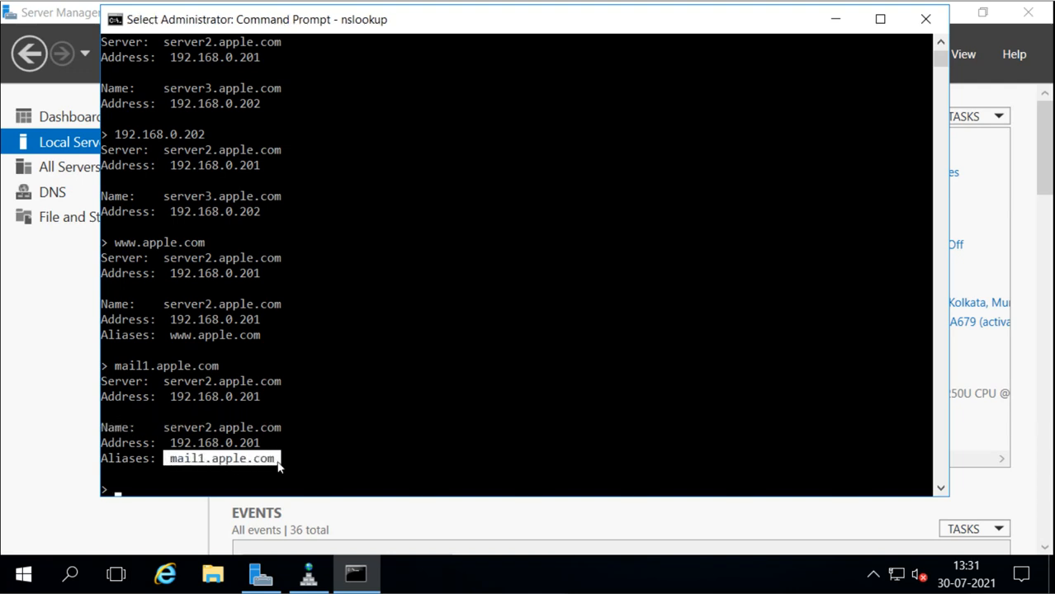
key("Return")
- Exit nslookup and ping the short name server2, stopping the ping before it completes
type("exit")
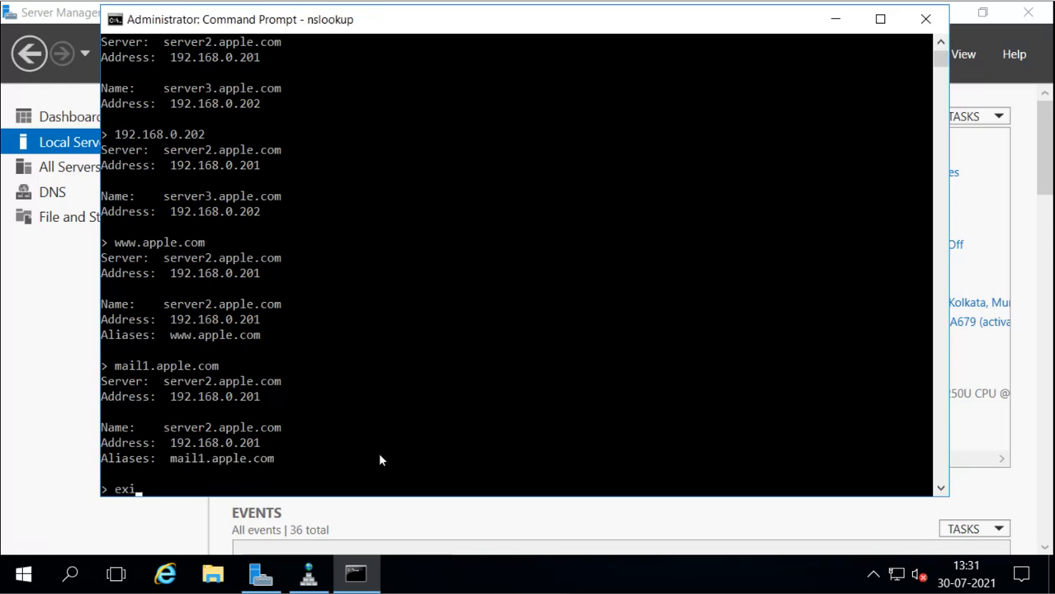
key("Return")
type("p")
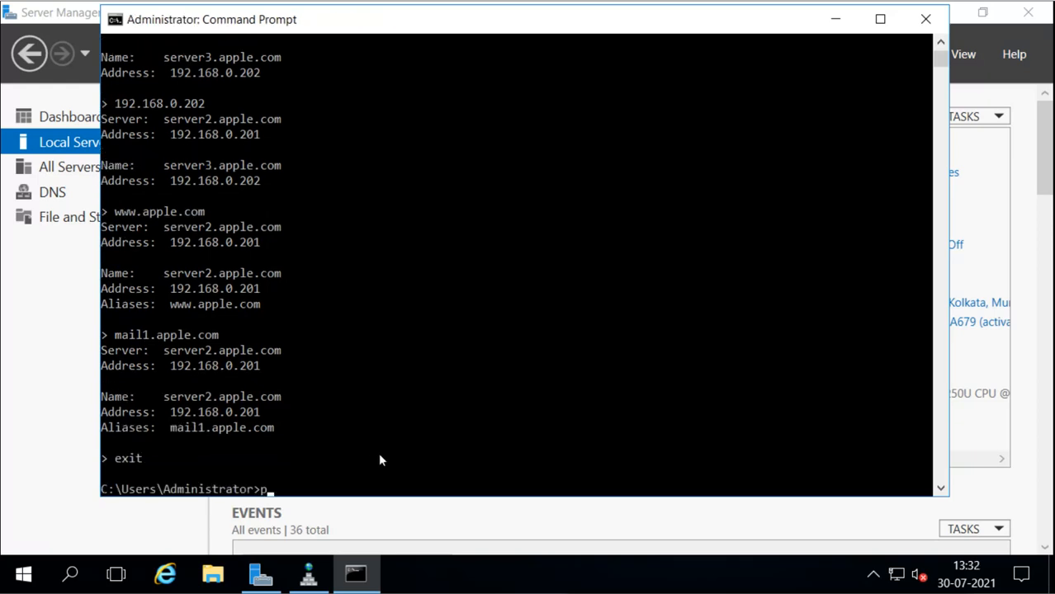
type("ing server2")
key("Return")
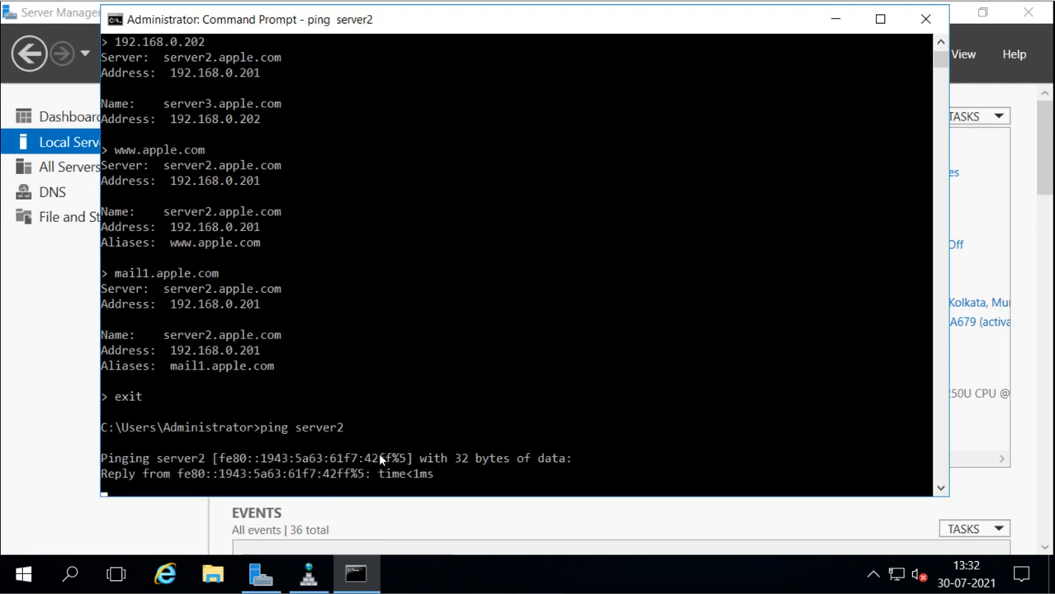
key("ctrl+c")
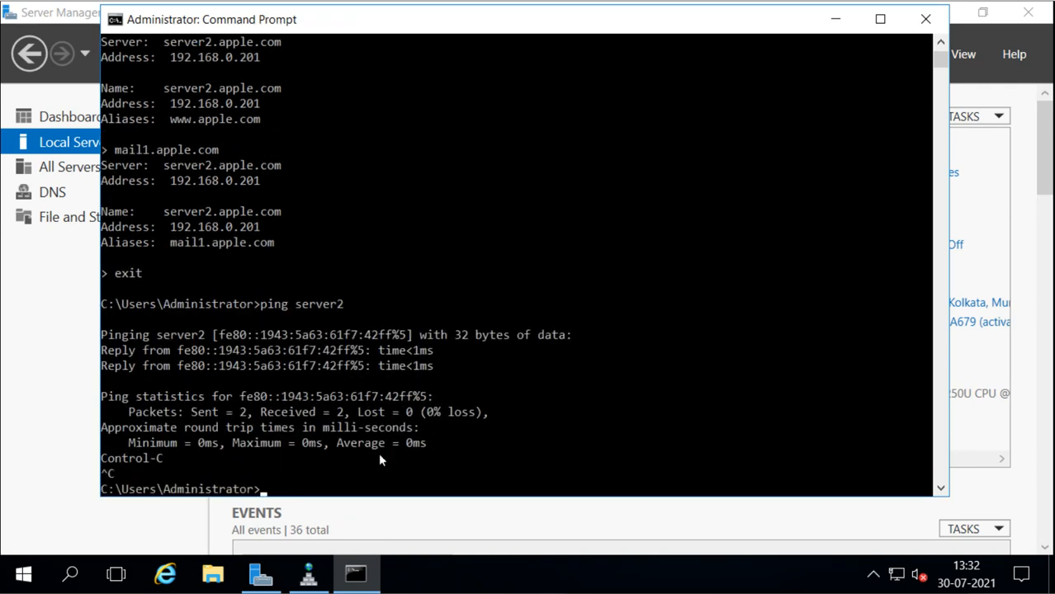
- Ping server2.apple.com and check the IP address the name resolves to
type("ping server2.apple")
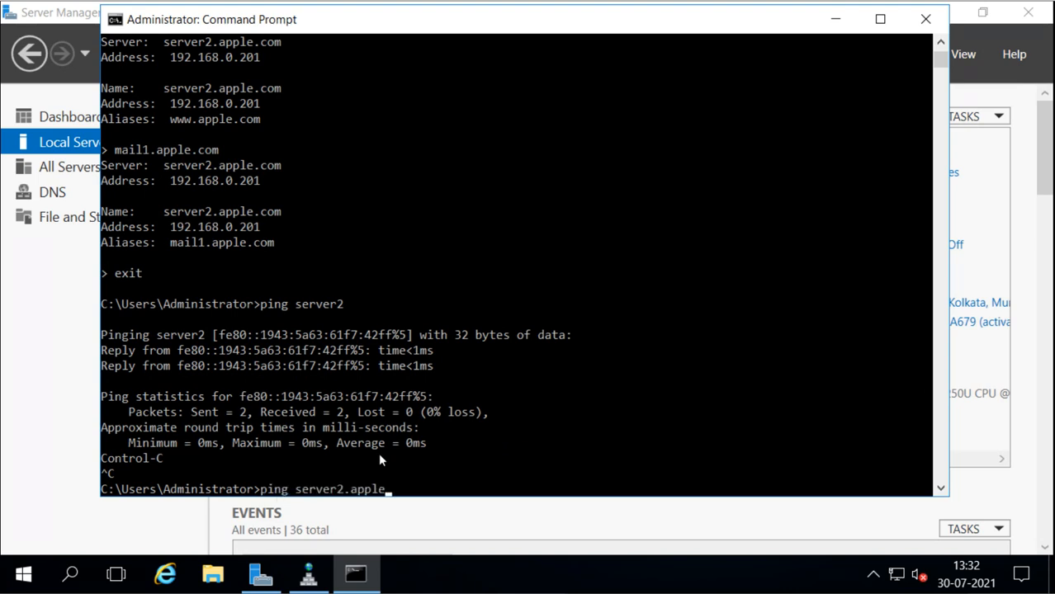
type(".com")
key("Return")
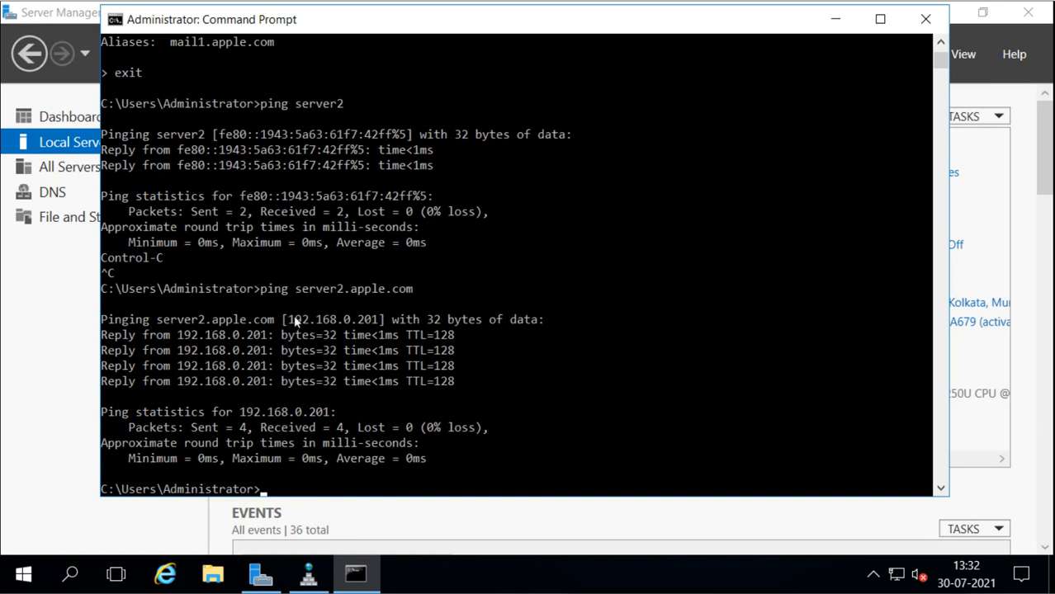
left_click_drag(288, 317, 377, 319)
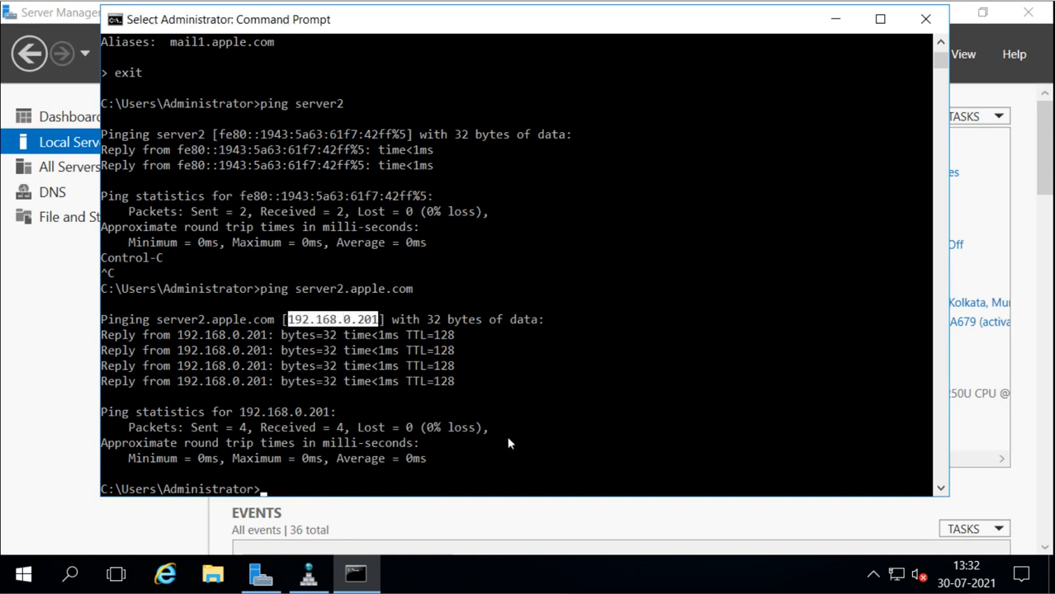
key("ctrl+c")
key("Up")
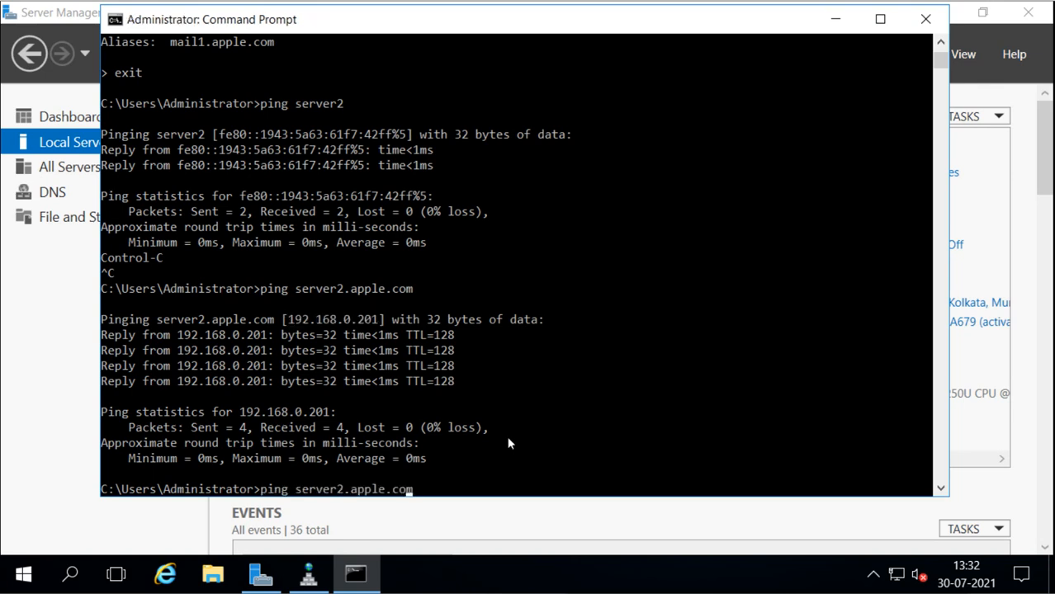
key("Left")
key("Left")
key("Left")
key("Left")
key("Left")
key("Left")
key("Left")
key("Left")
key("BackSpace")
key("BackSpace")
key("BackSpace")
key("BackSpace")
key("BackSpace")
key("BackSpace")
key("BackSpace")
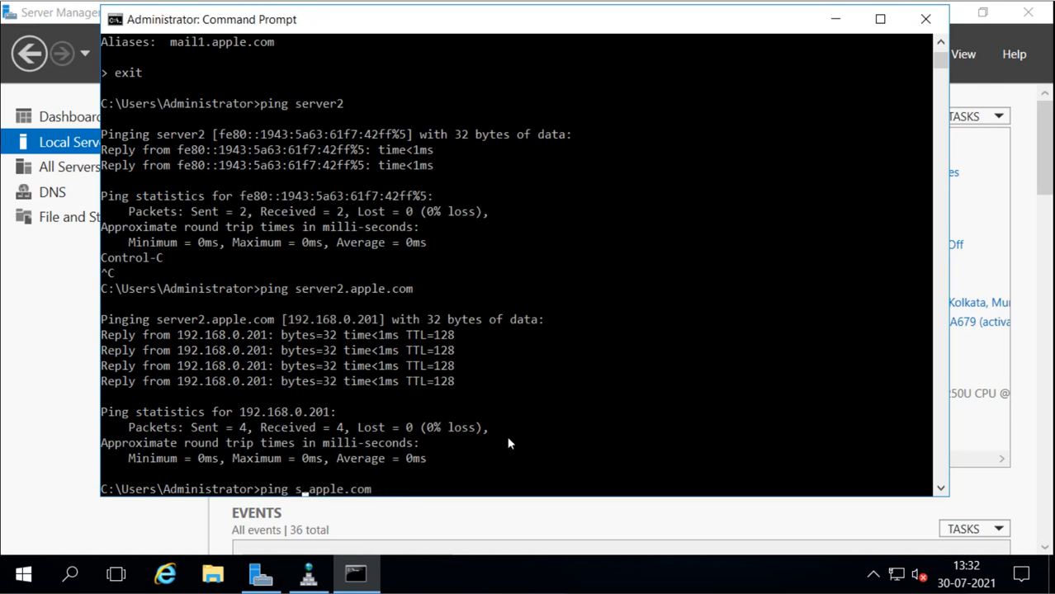
type("www")
key("Return")
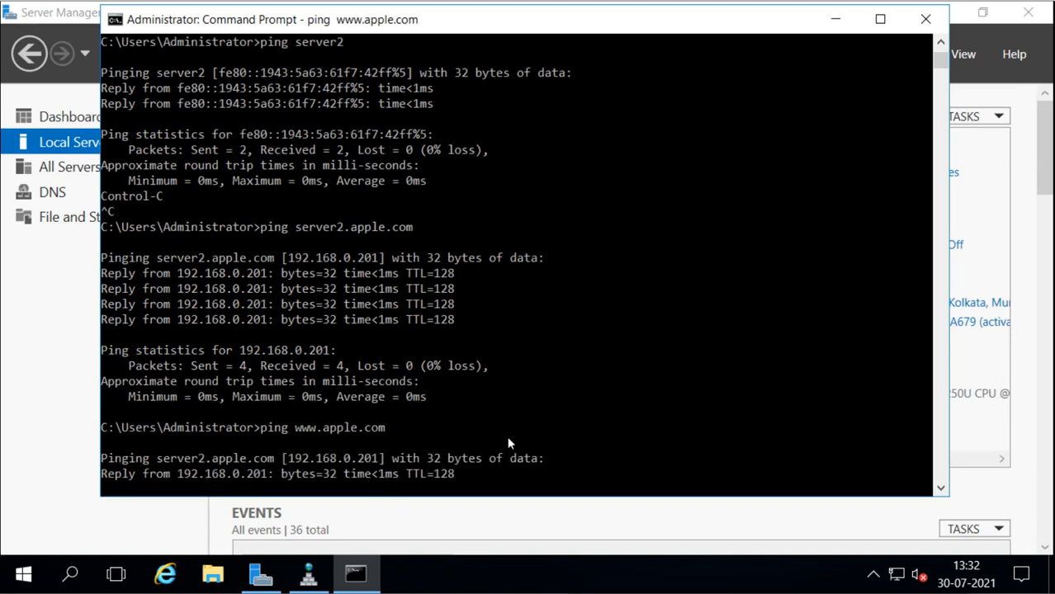
left_click(162, 428)
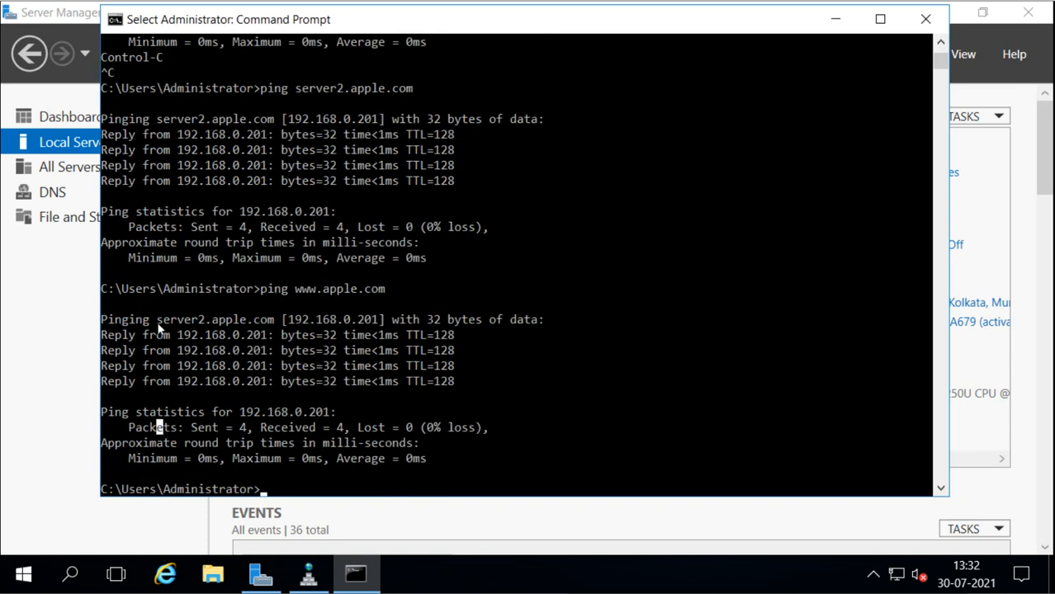
left_click_drag(157, 320, 283, 324)
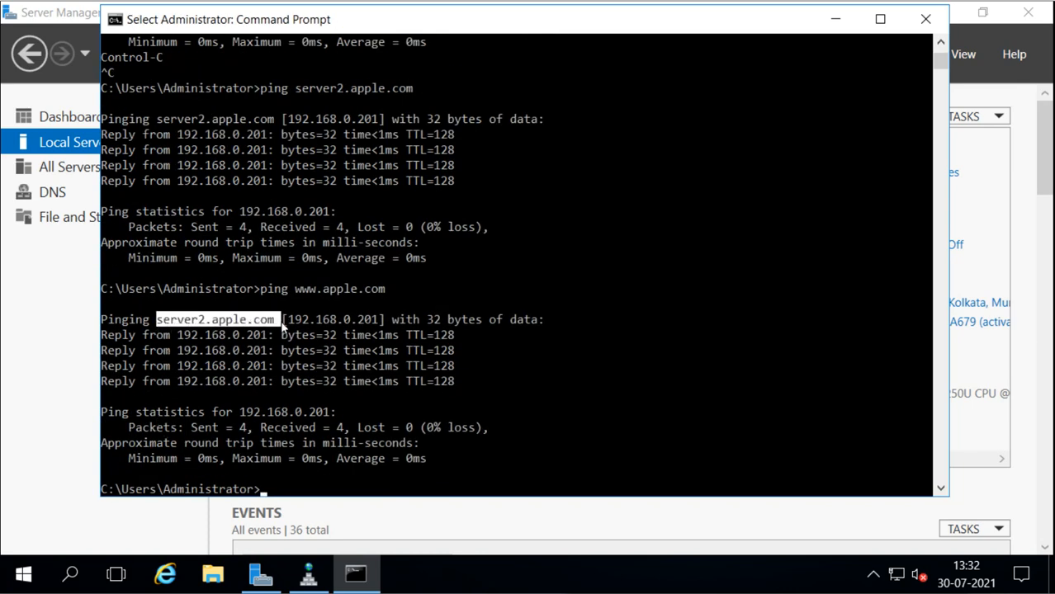
- Ping mail1.apple.com to check which host and address the alias resolves to, and close the Command Prompt
left_click(551, 419)
key("Up")
key("Left")
key("Left")
key("Left")
key("Left")
key("Left")
key("Left")
key("Left")
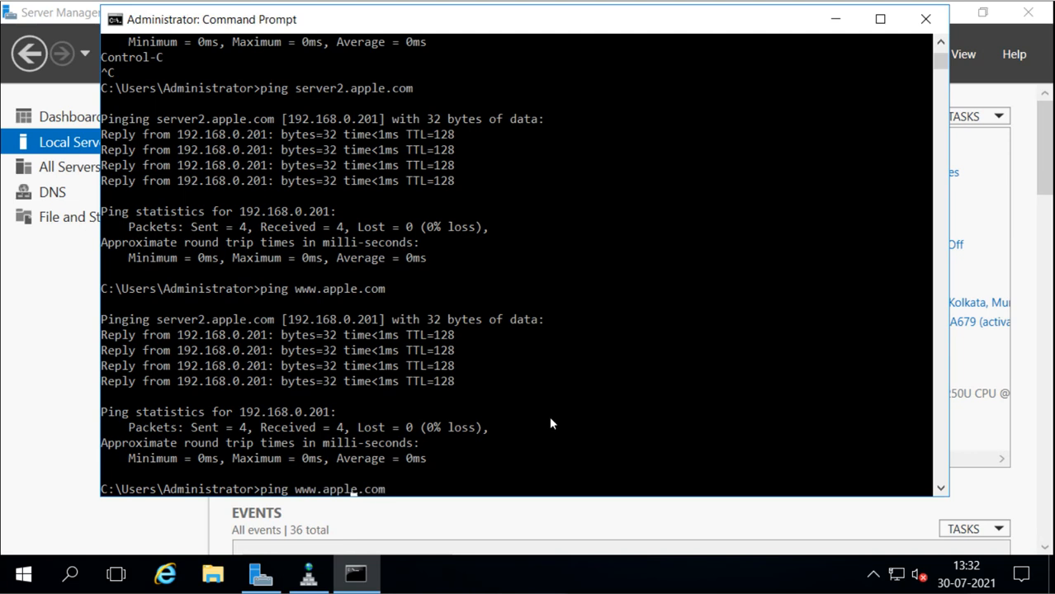
key("BackSpace")
key("BackSpace")
key("BackSpace")
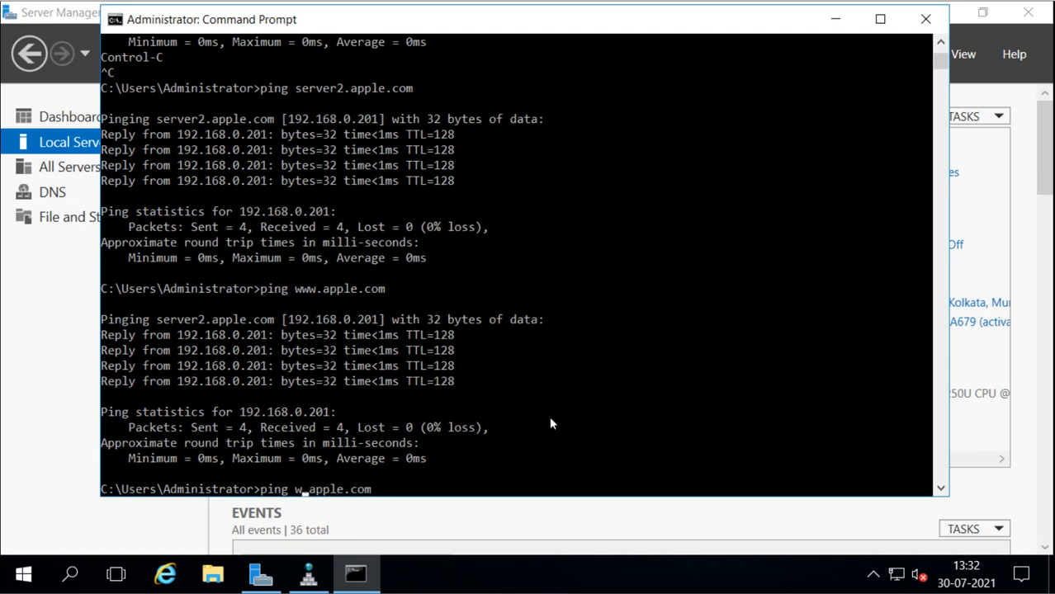
type("mao")
key("BackSpace")
type("il1")
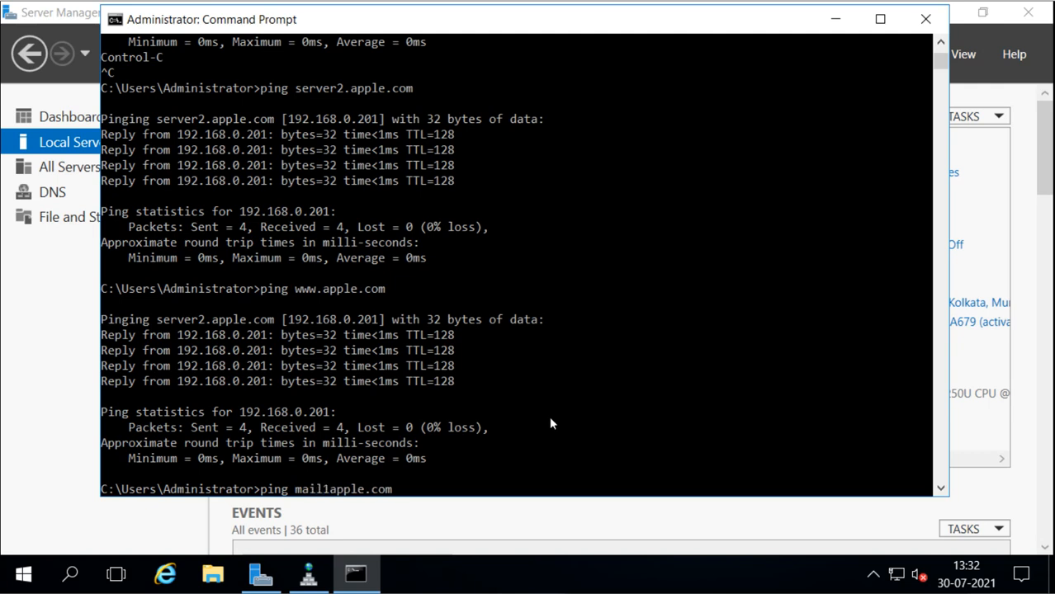
key("Return")
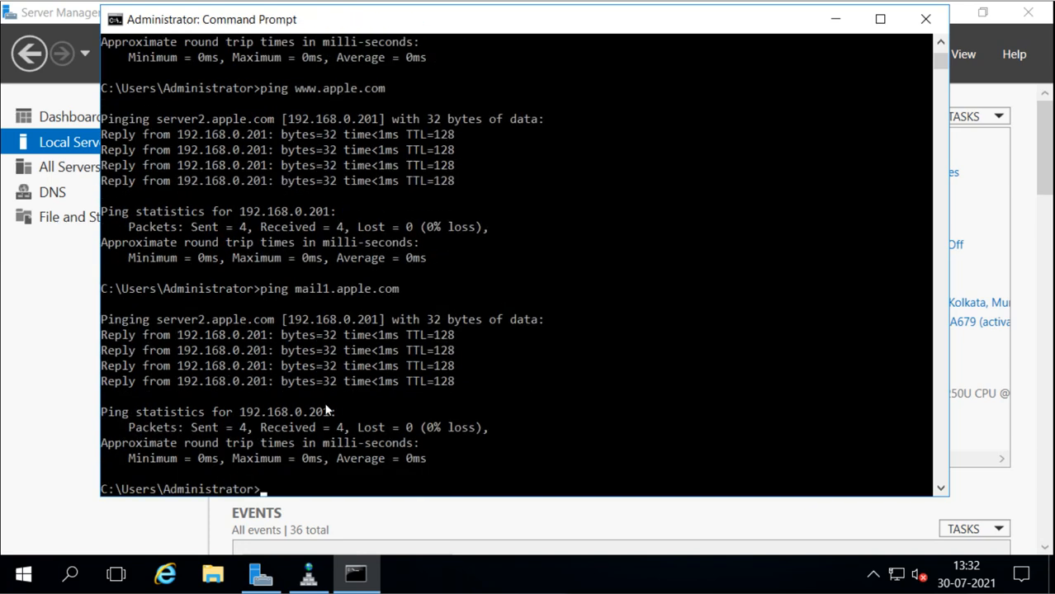
left_click_drag(156, 320, 546, 322)
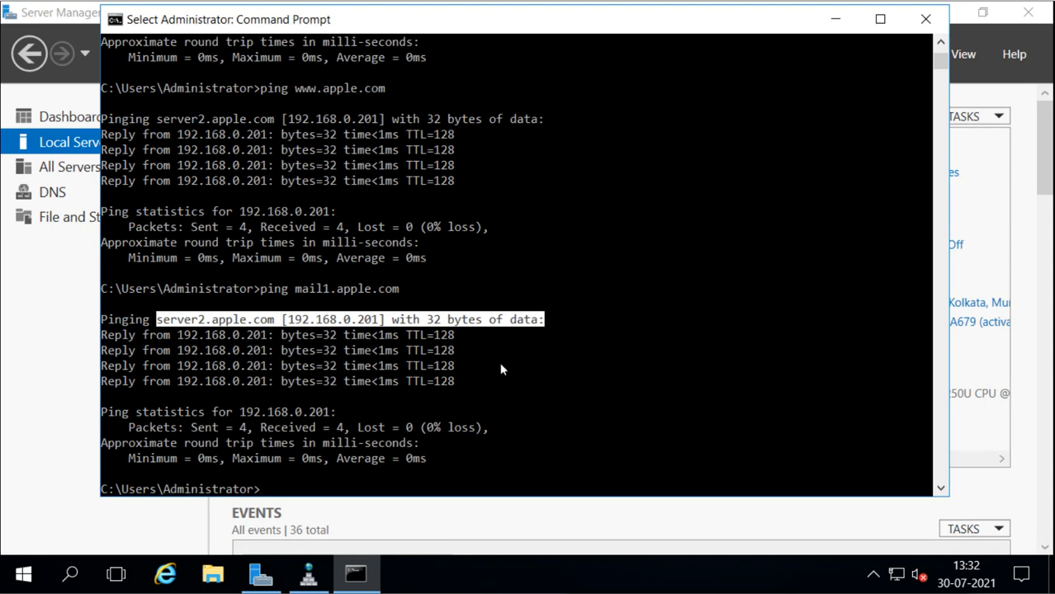
left_click(927, 20)
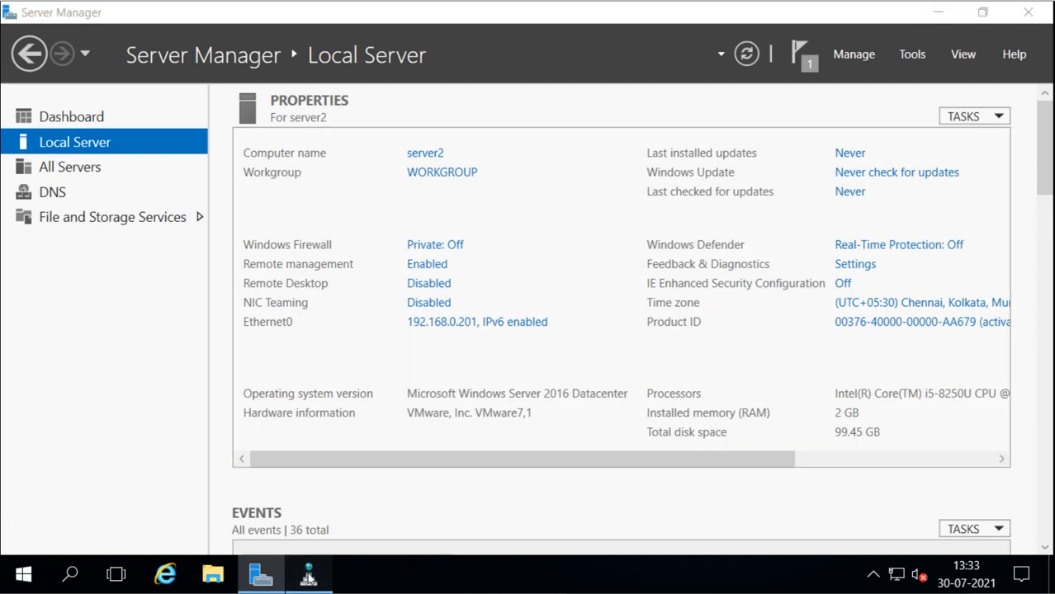
- Switch to DNS Manager, view the general properties of the apple.com forward zone, and dismiss them without changes
left_click(309, 574)
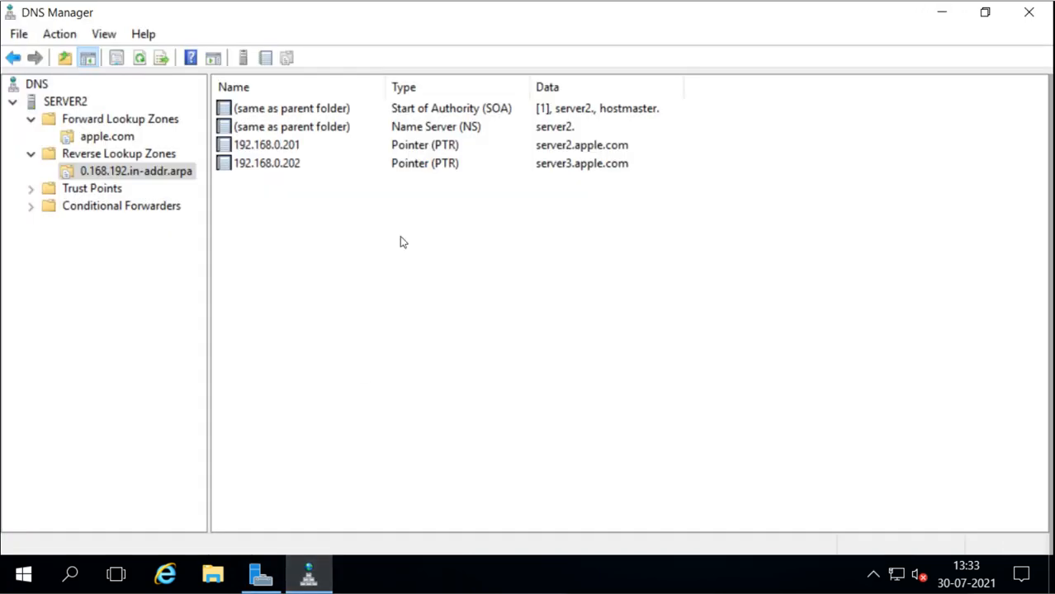
right_click(88, 141)
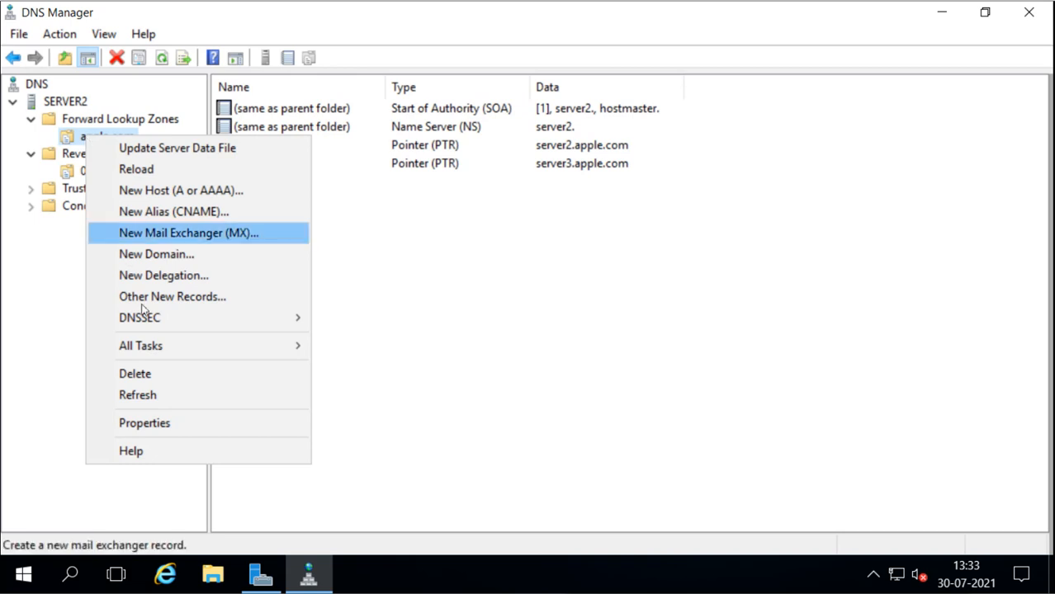
left_click(159, 423)
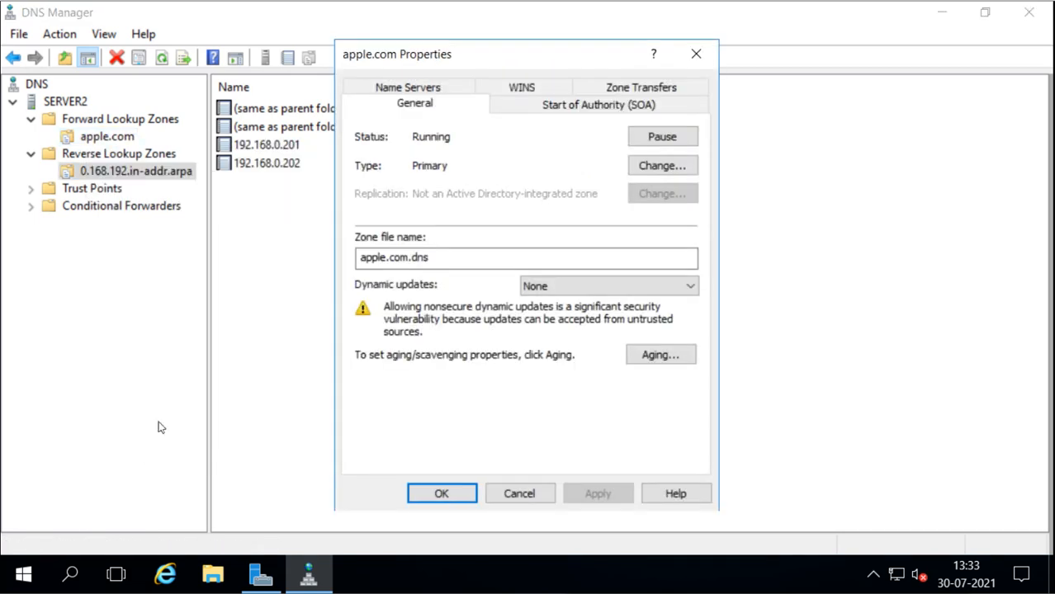
left_click(520, 494)
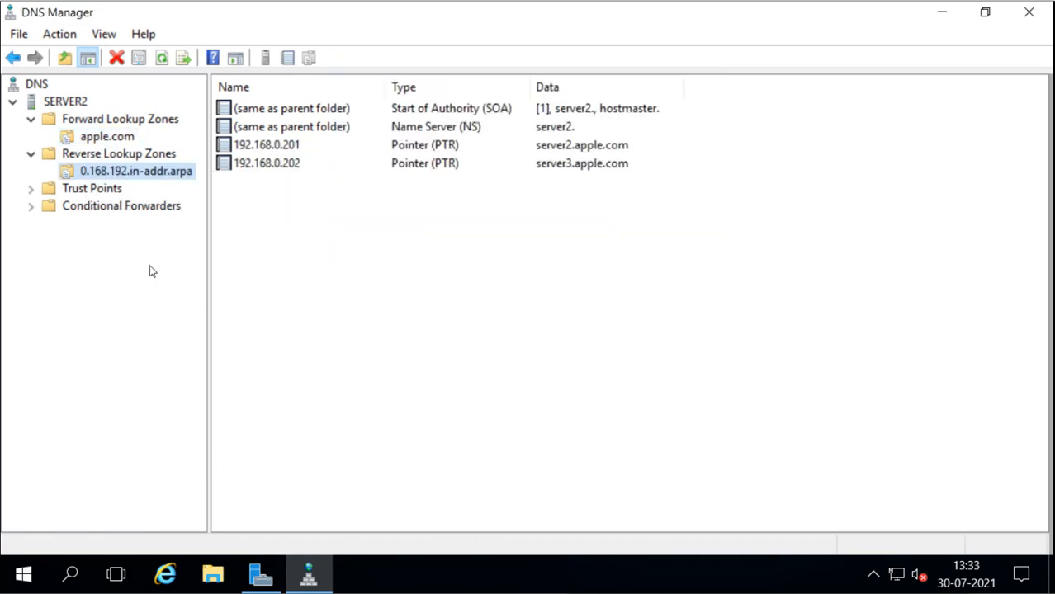
- Open the SERVER2 monitoring properties and test the server immediately with a simple query against this DNS server
right_click(63, 101)
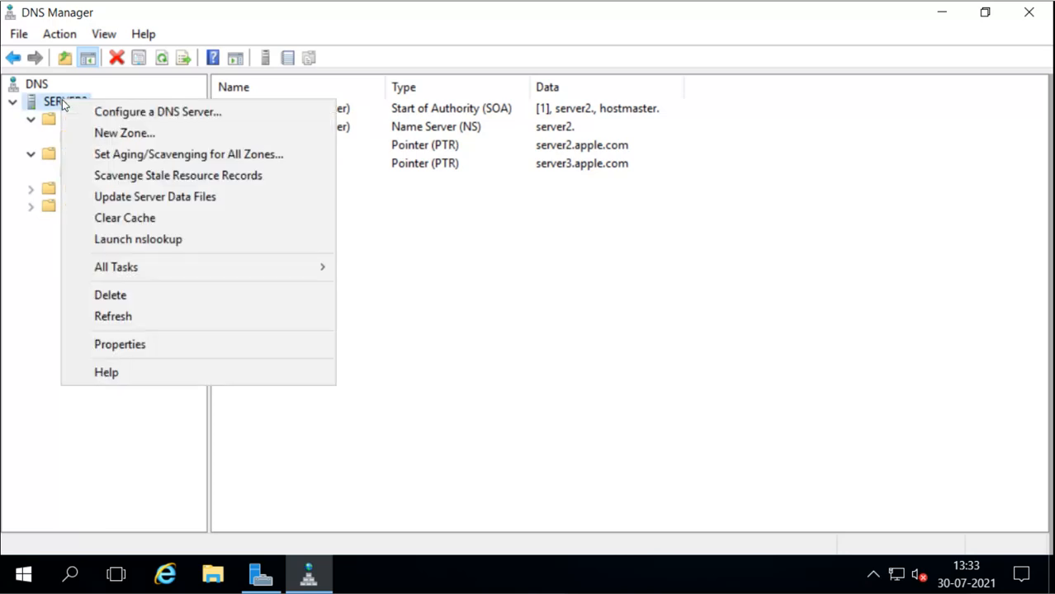
left_click(147, 344)
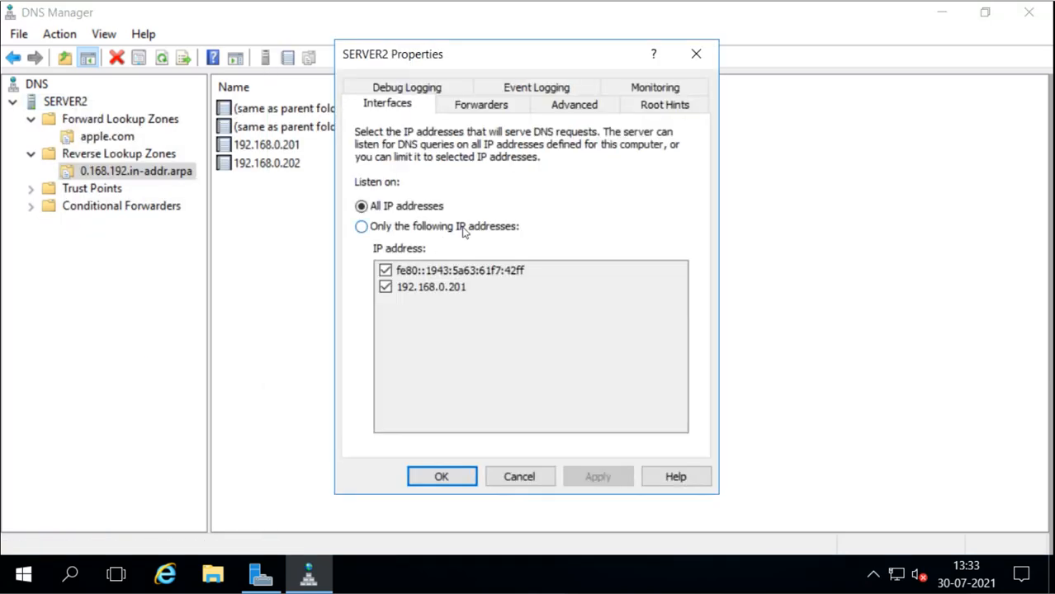
left_click(646, 88)
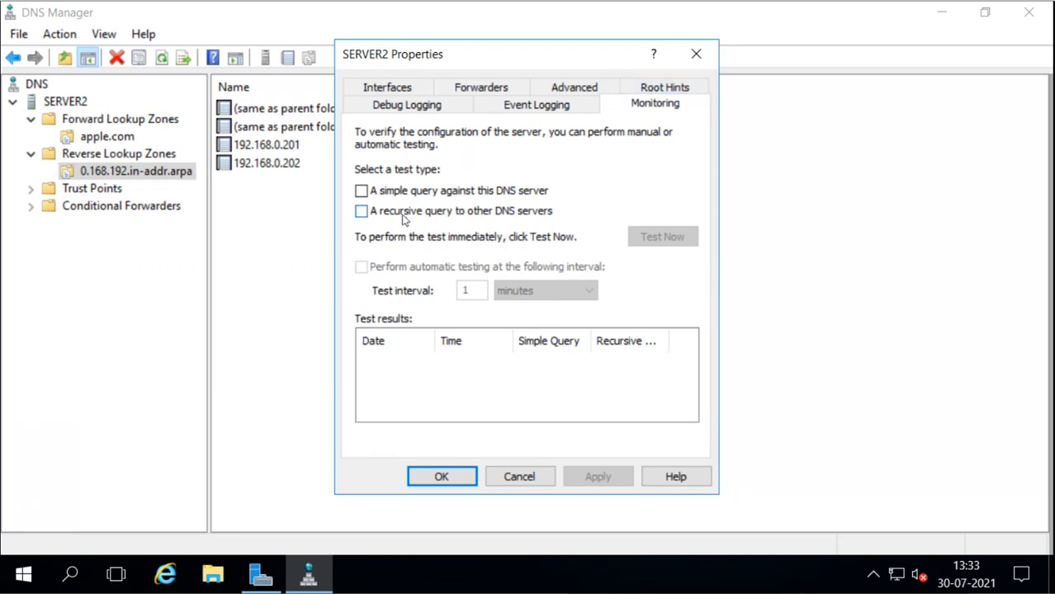
left_click(362, 192)
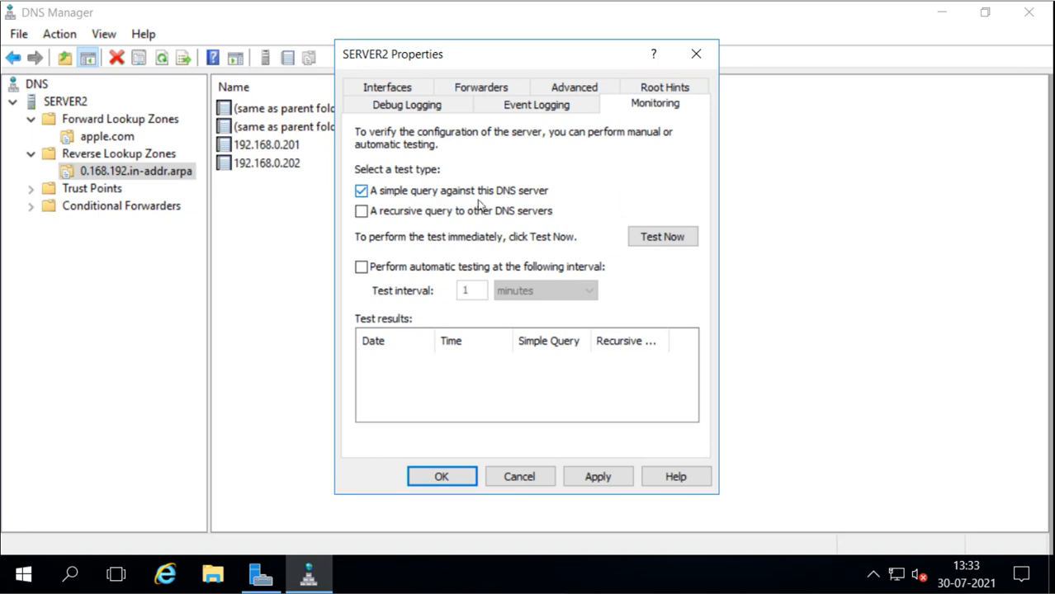
left_click(667, 239)
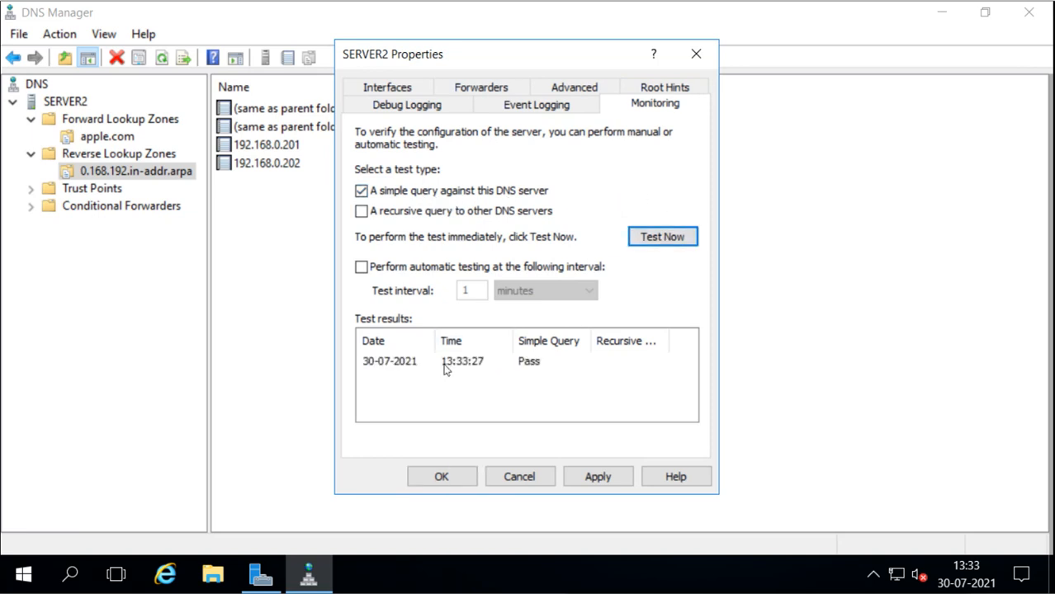
- Test SERVER2 with only a recursive query to other DNS servers, and repeat with the simple and recursive queries together
left_click(360, 192)
left_click(361, 211)
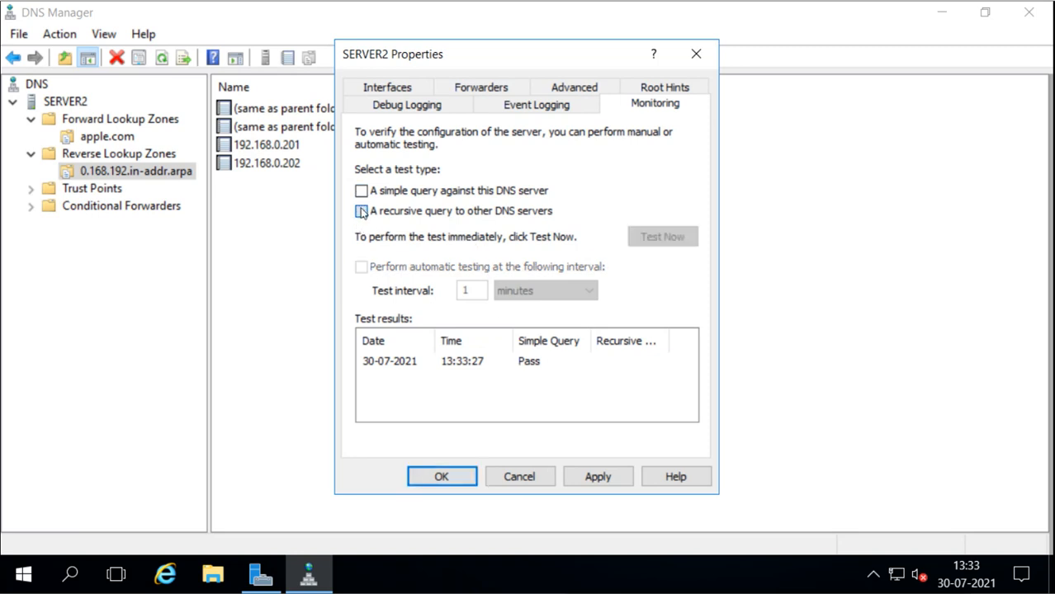
left_click(665, 238)
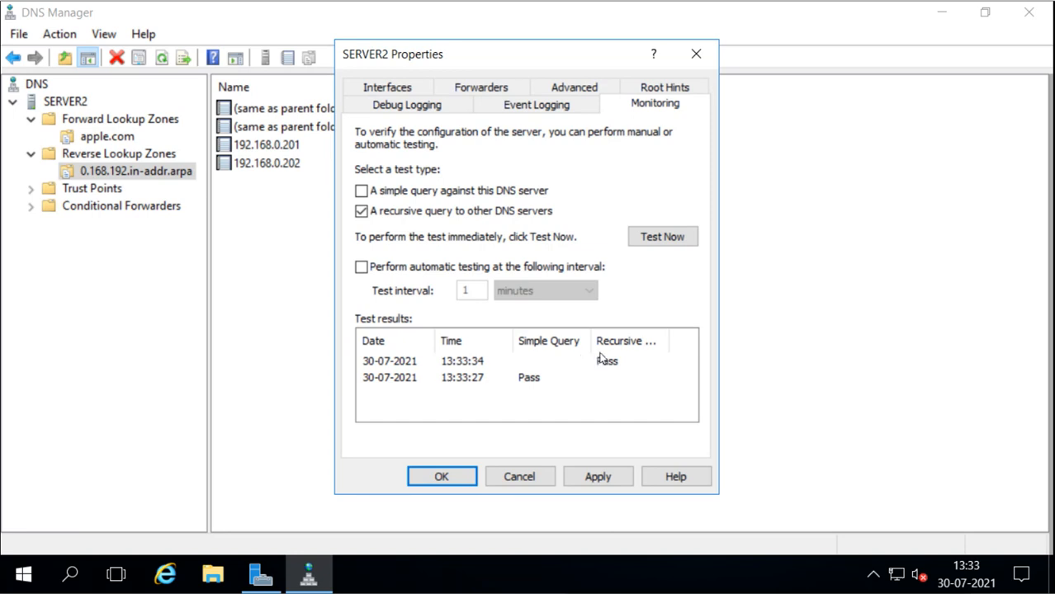
left_click(361, 190)
left_click(648, 235)
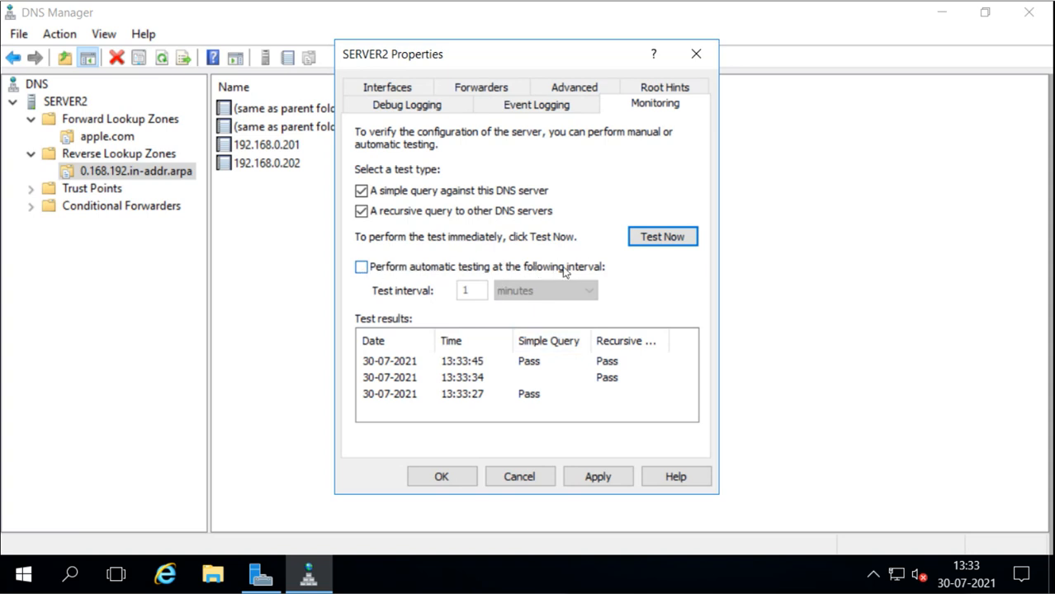
- Enable automatic testing to inspect its interval units, disable it again, and dismiss the SERVER2 properties without saving
left_click(361, 267)
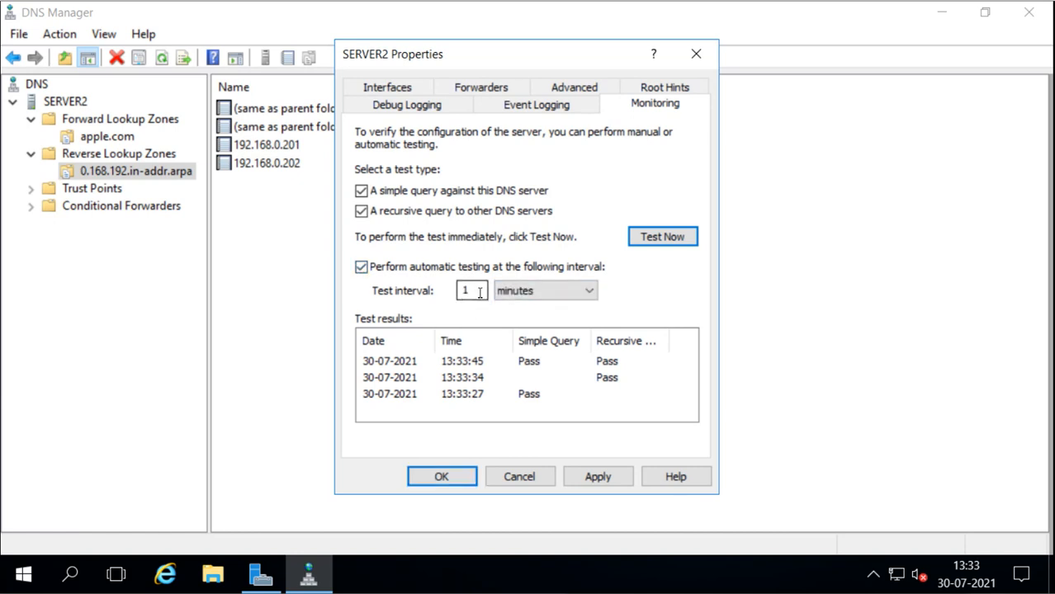
left_click(524, 293)
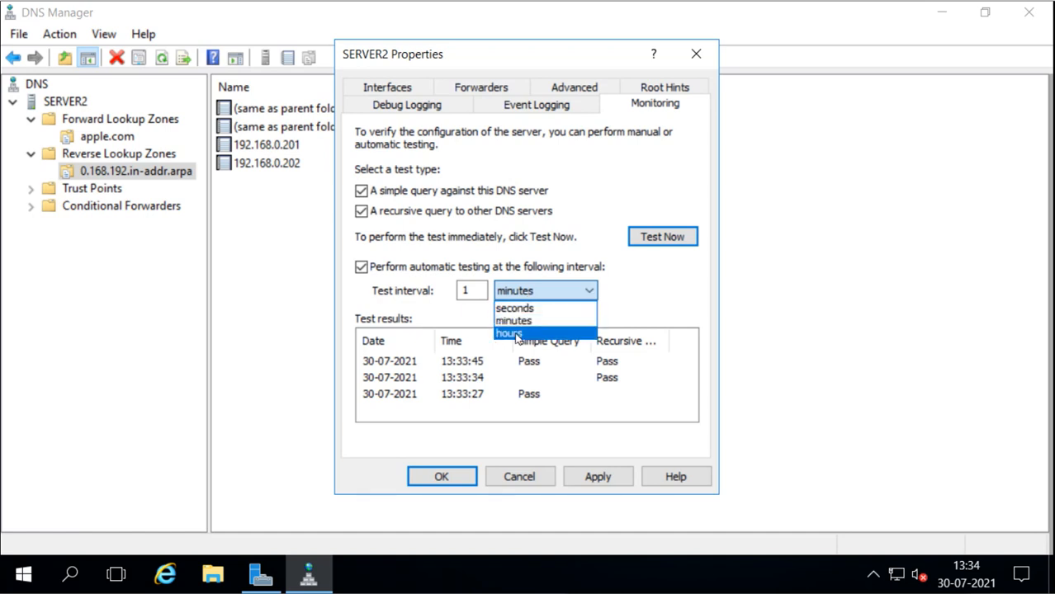
left_click(615, 289)
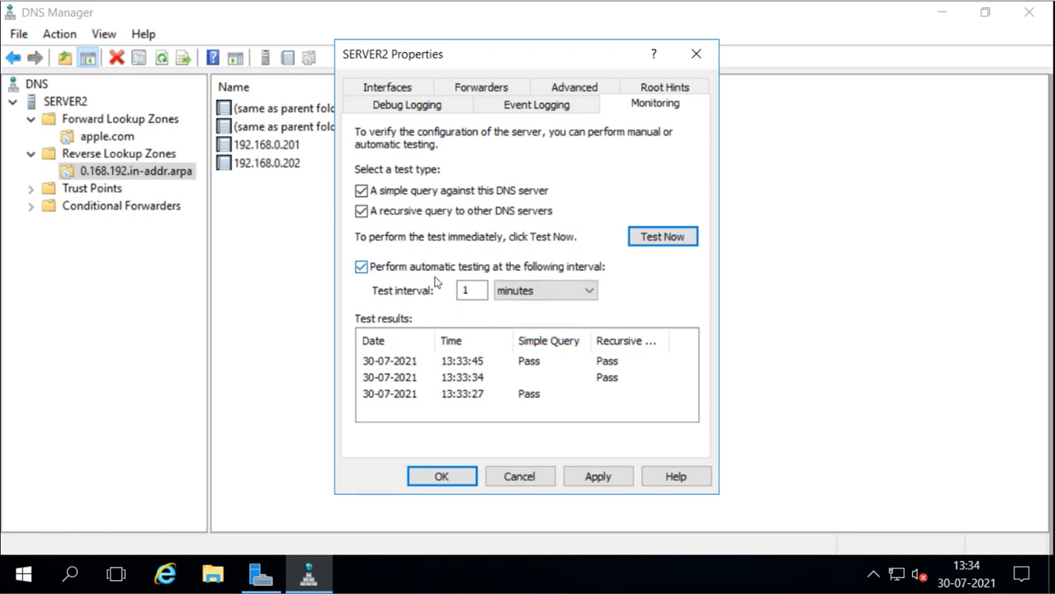
left_click(362, 269)
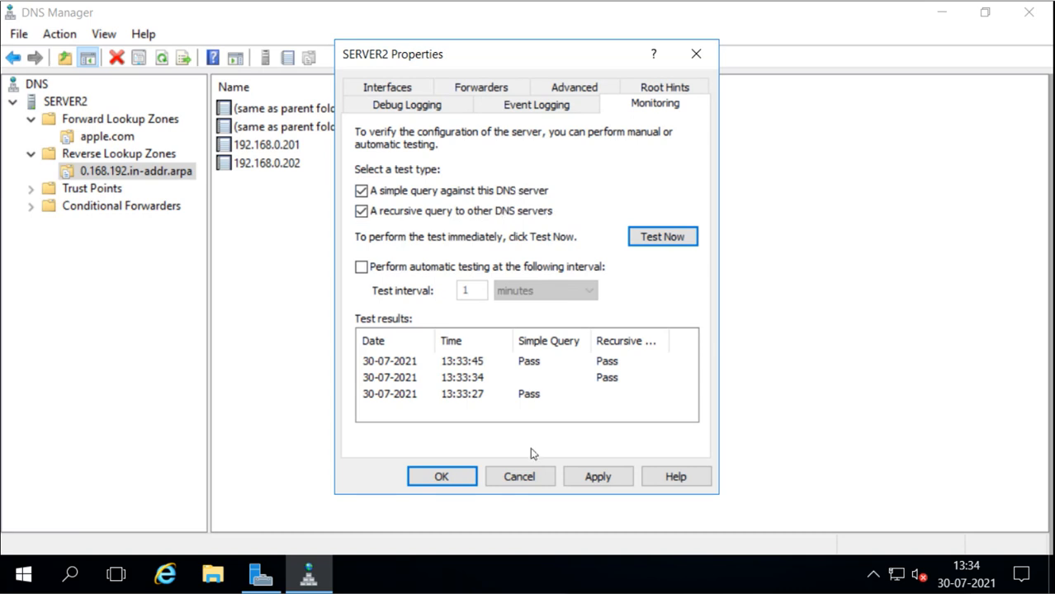
left_click(520, 477)
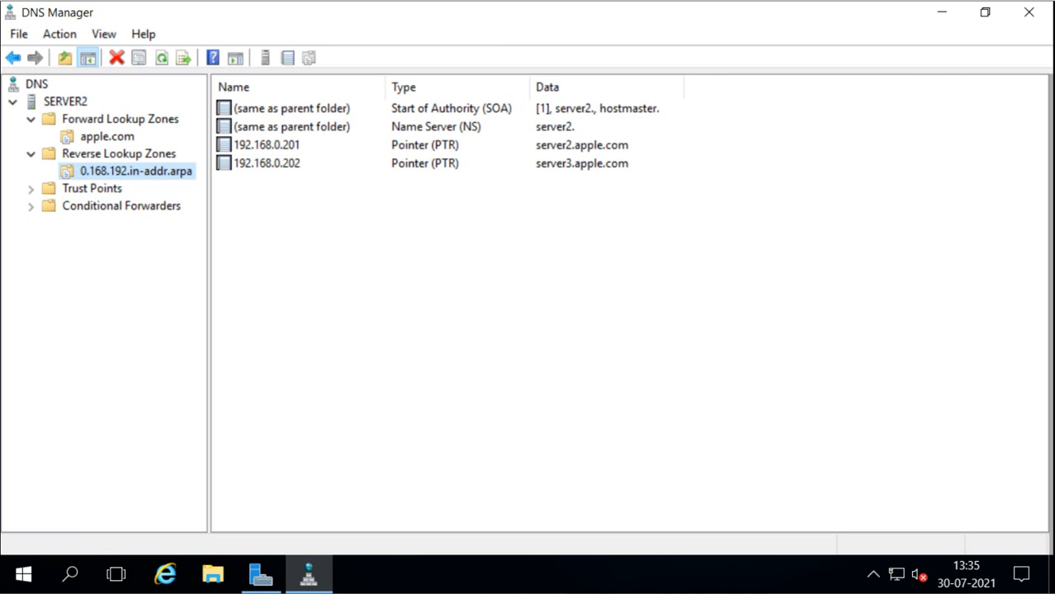
left_click(496, 356)
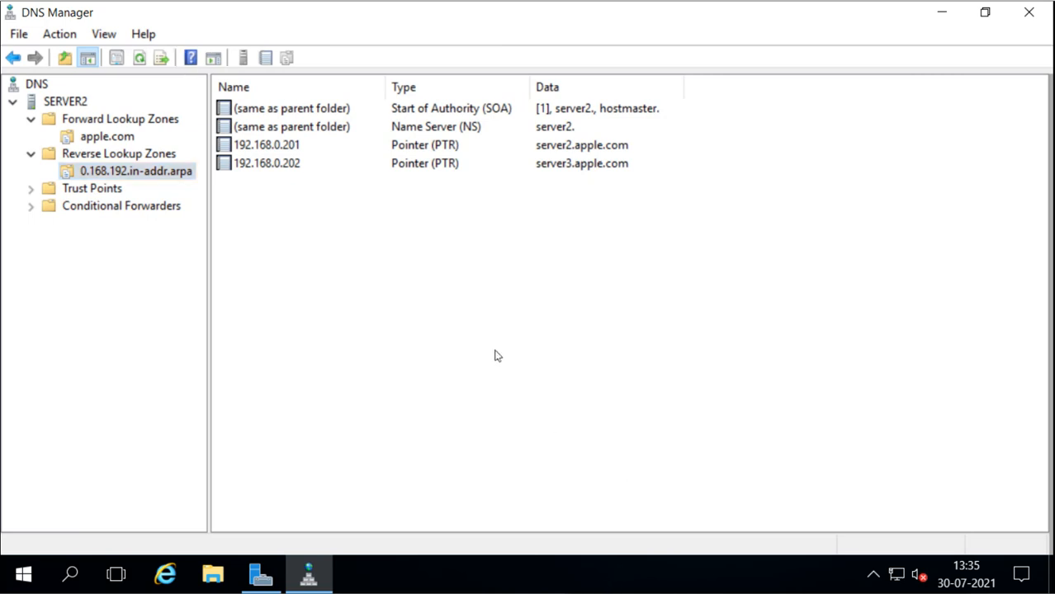